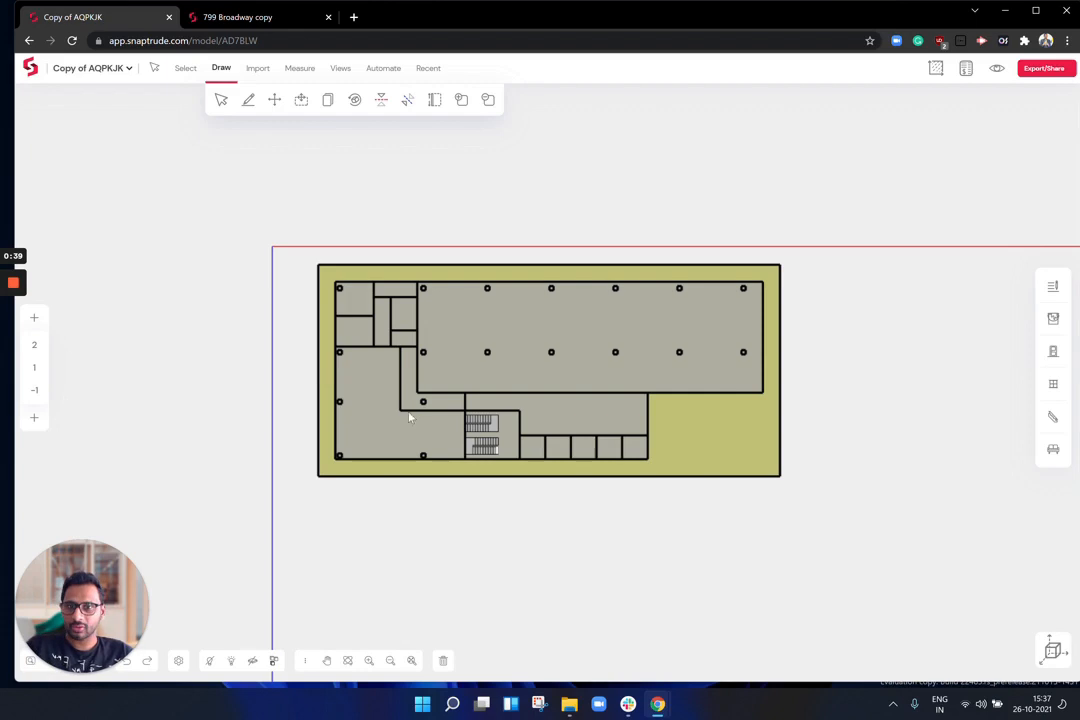
Step: Draw three closed room outlines in the empty lower-right corner of the floor plan
scroll(607, 441, up, 2)
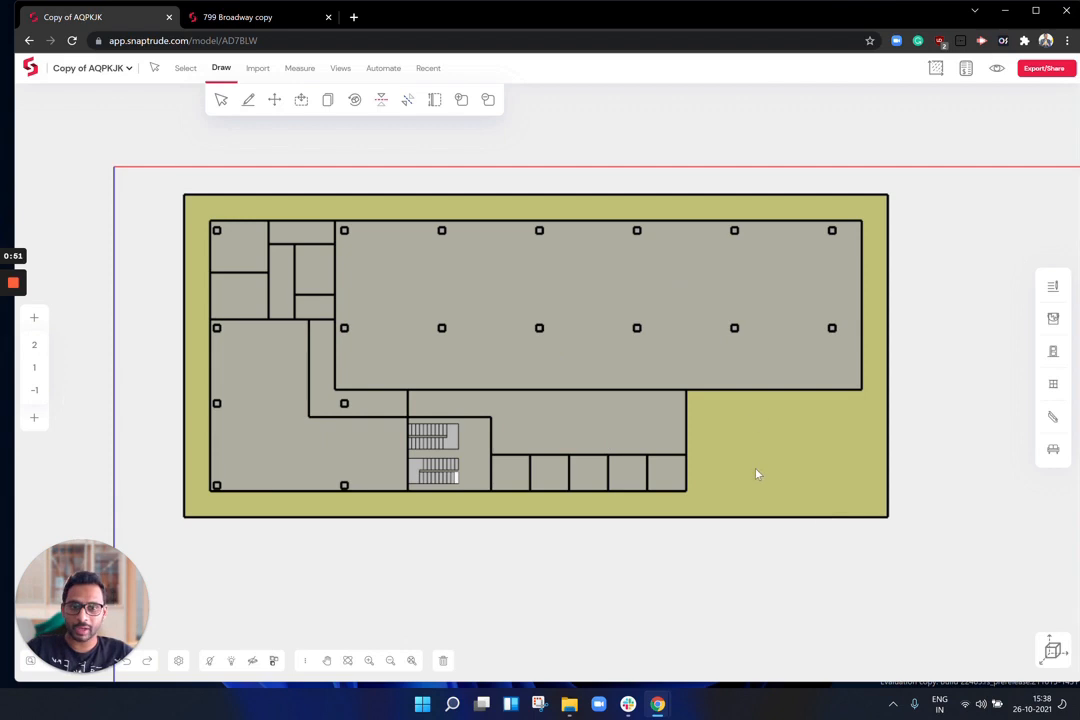
scroll(937, 373, up, 3)
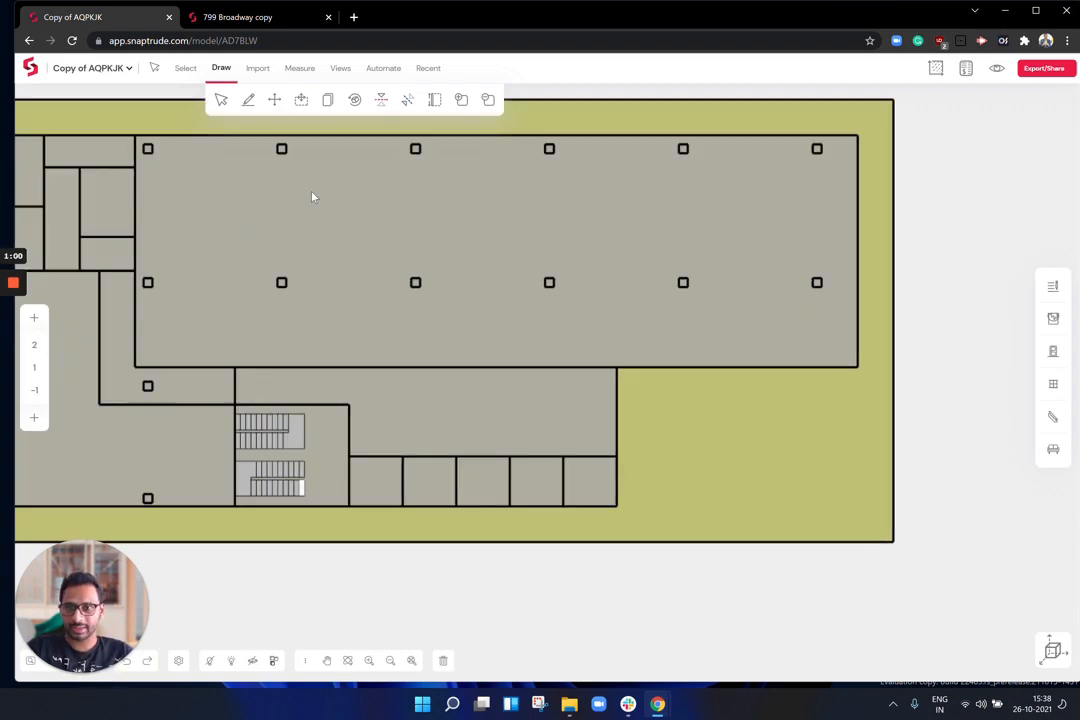
click(248, 99)
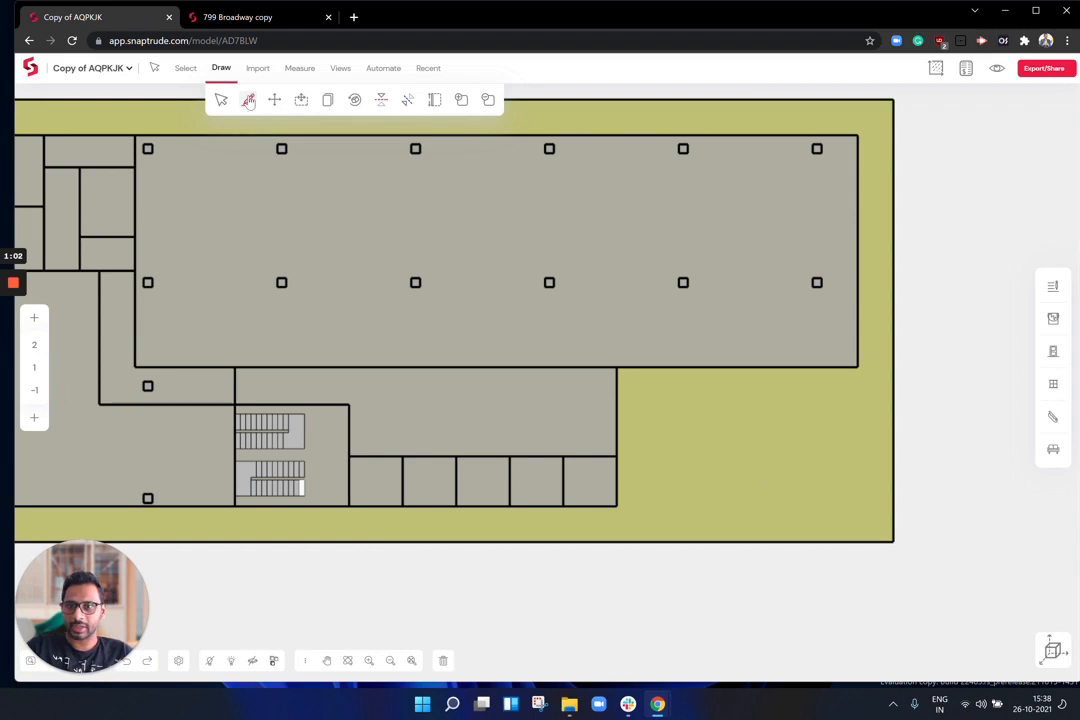
click(616, 507)
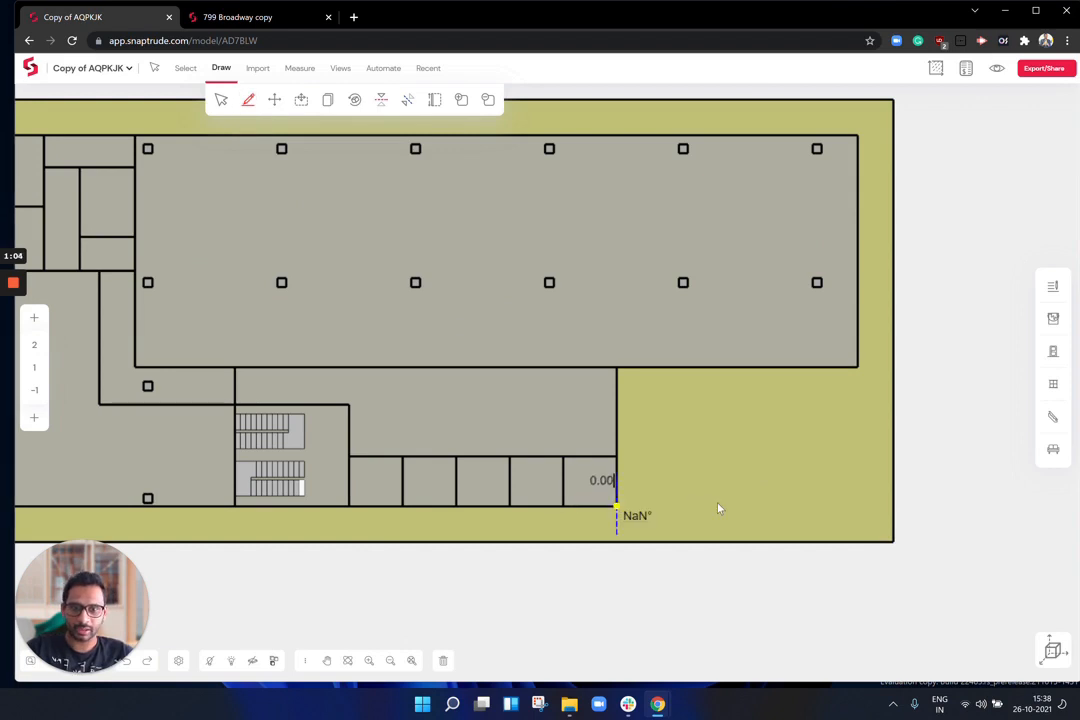
click(745, 507)
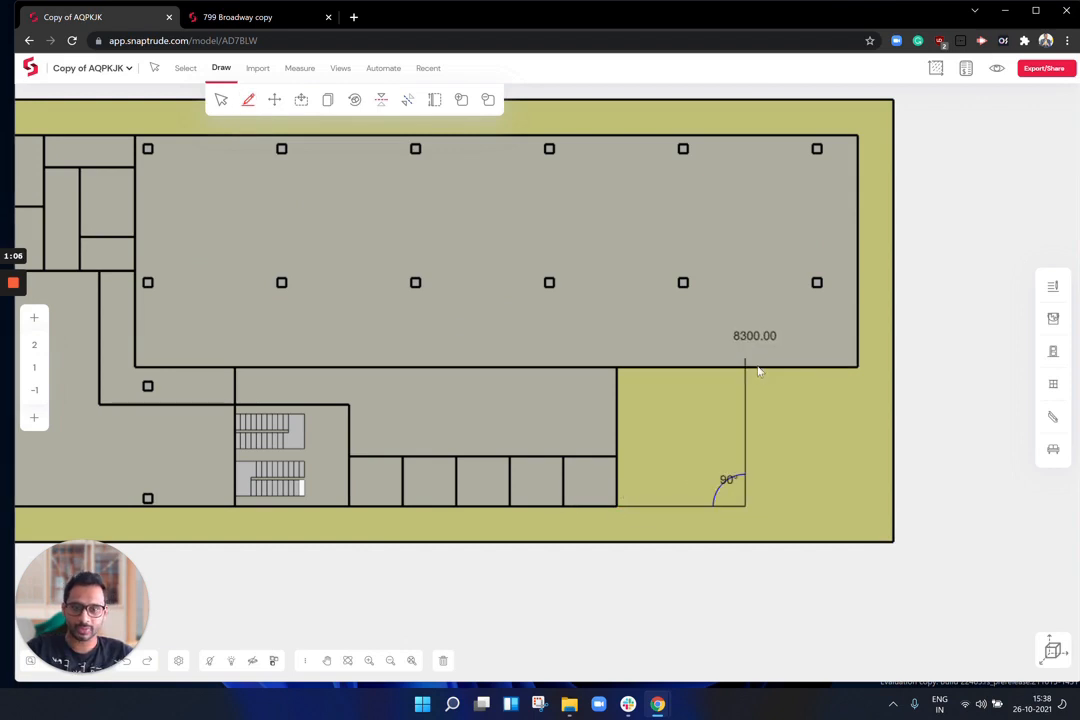
click(852, 370)
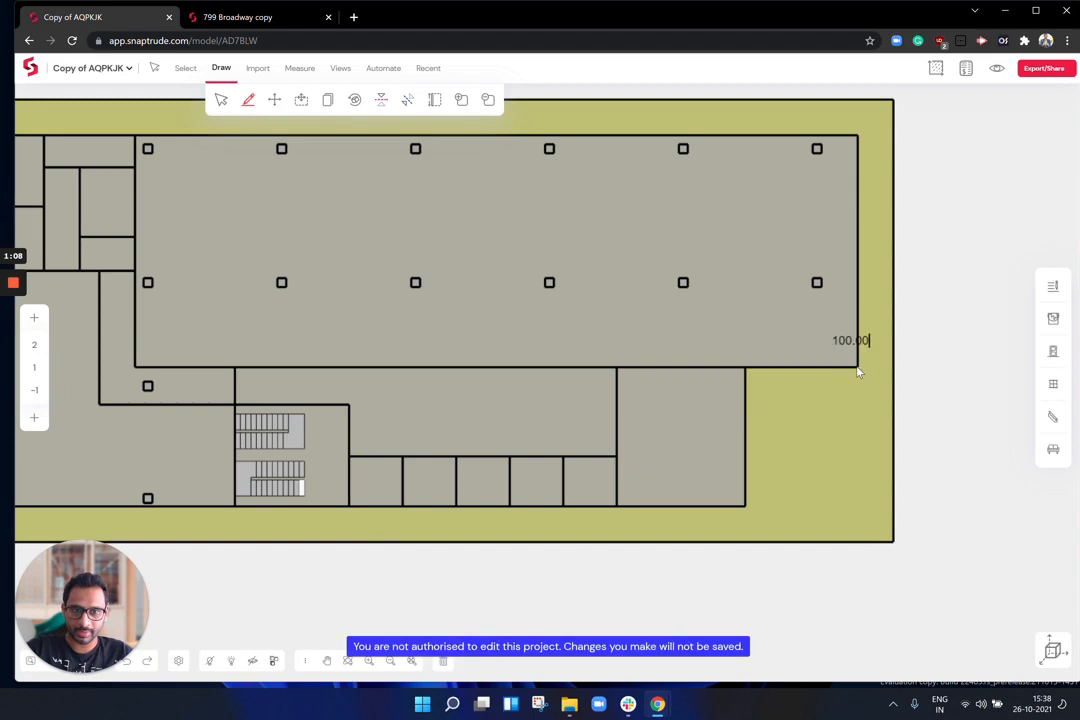
click(858, 436)
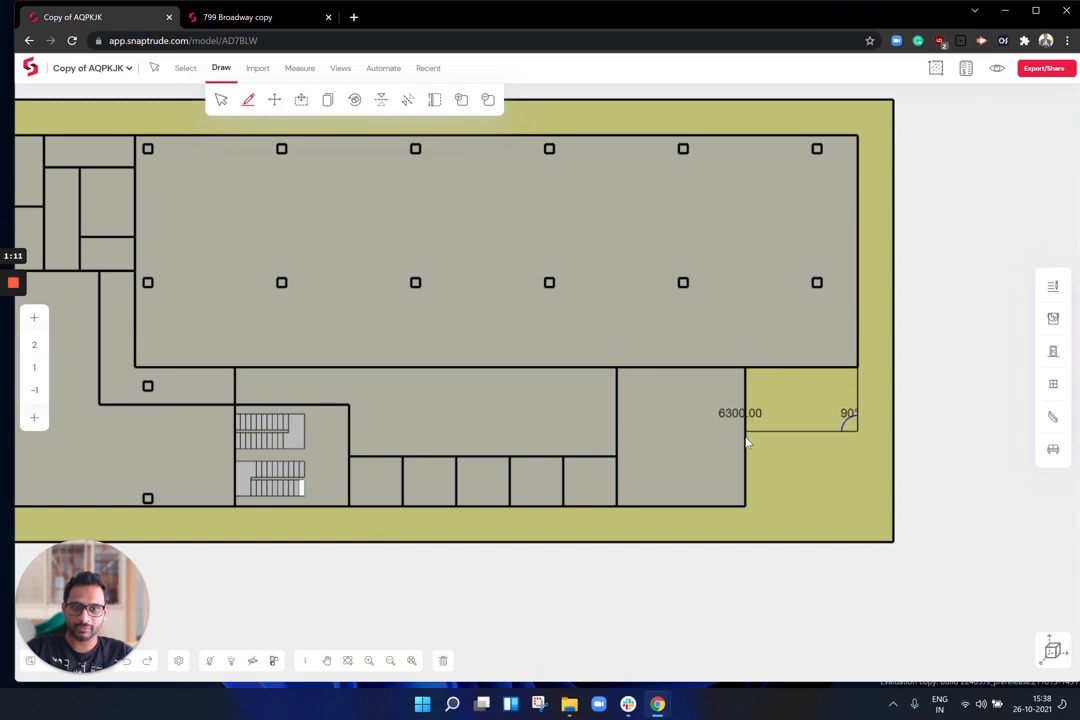
click(745, 434)
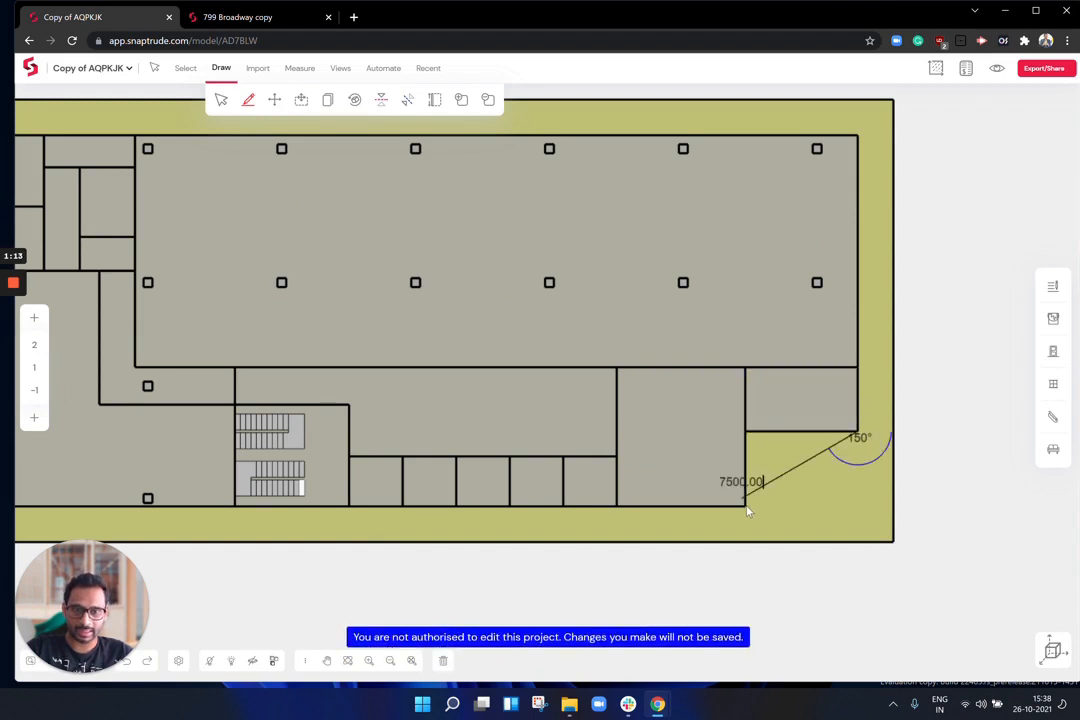
click(857, 509)
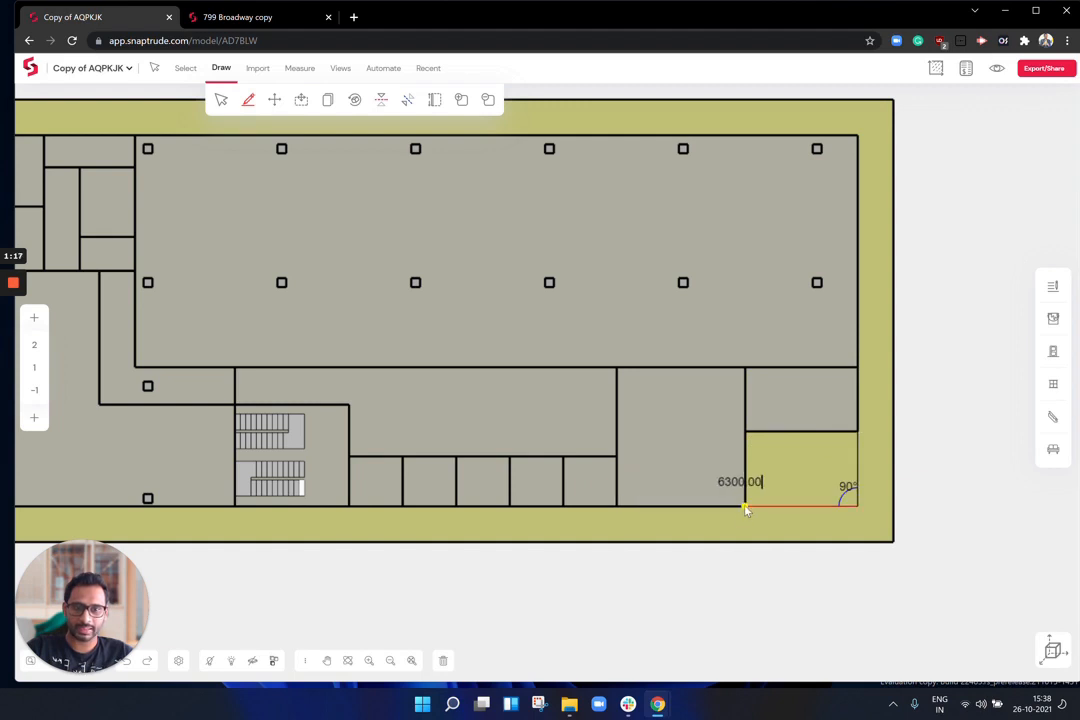
click(745, 508)
Step: Try moving the new rooms right and upward, cancelling each move with Esc
middle_drag(520, 350, 548, 354)
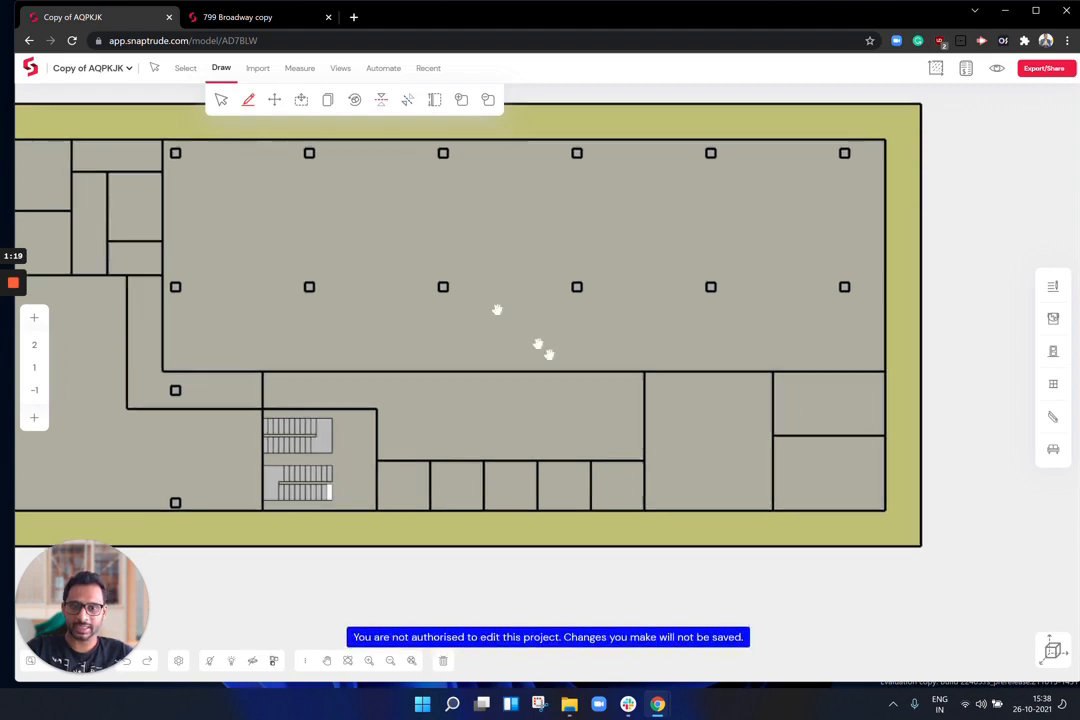
click(274, 99)
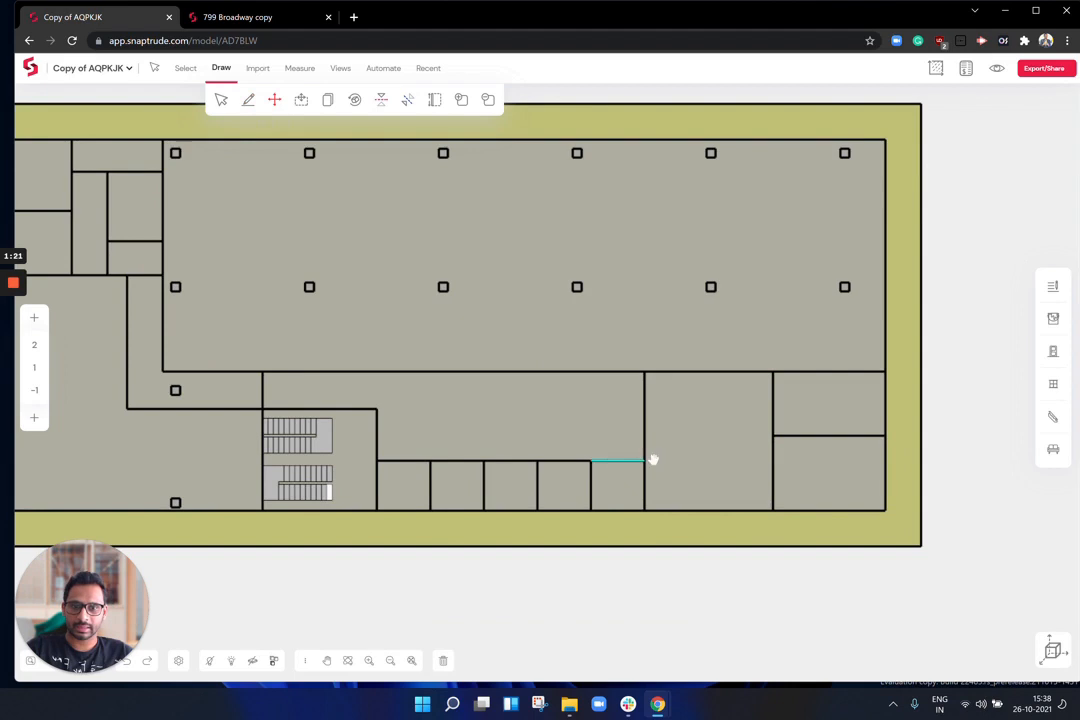
middle_drag(641, 459, 666, 460)
click(719, 457)
key(Escape)
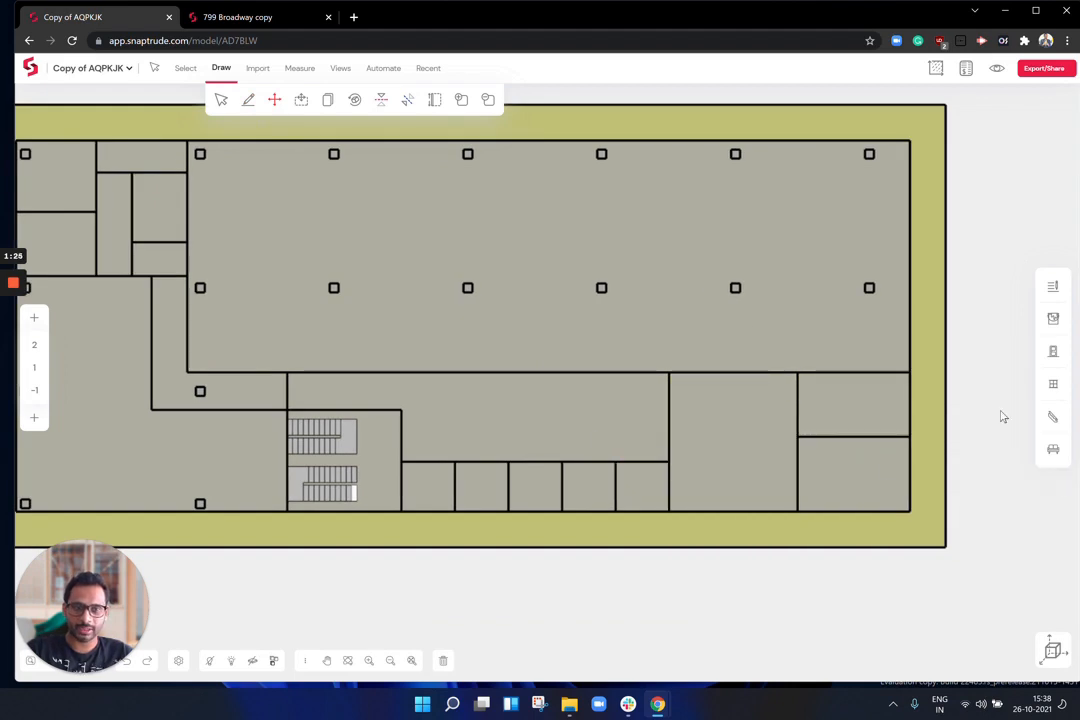
click(612, 423)
key(Escape)
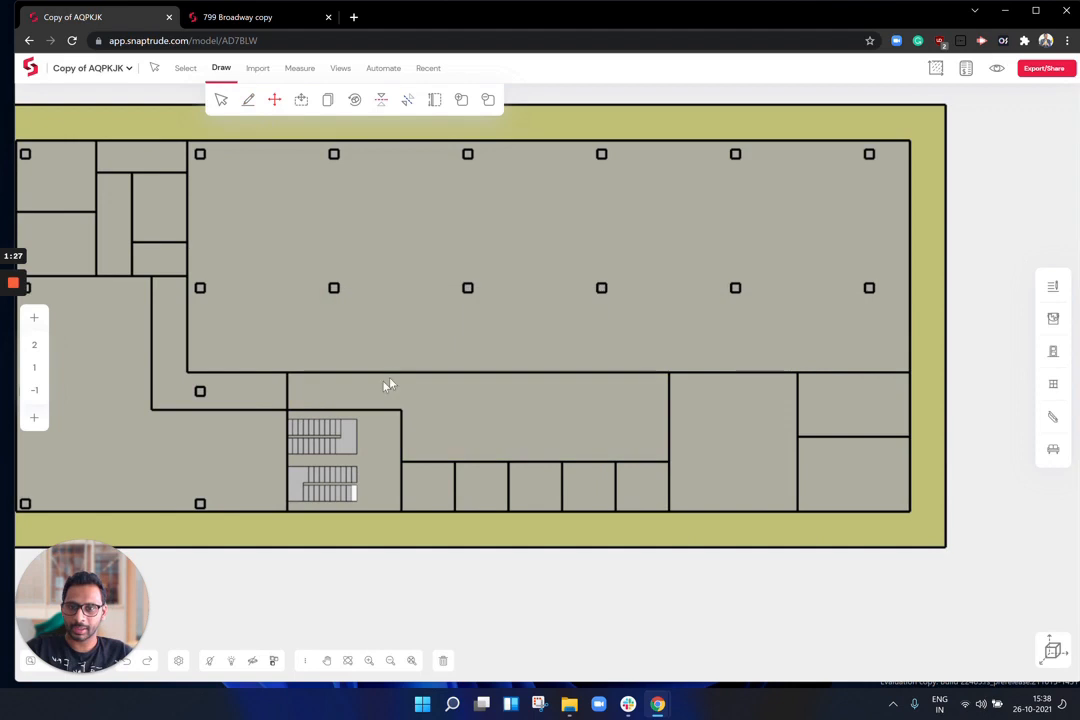
Step: Shift the corridor divider wall and remove a pulled corner vertex to leave diagonal walls
click(286, 396)
middle_drag(229, 295, 338, 319)
drag(205, 237, 186, 268)
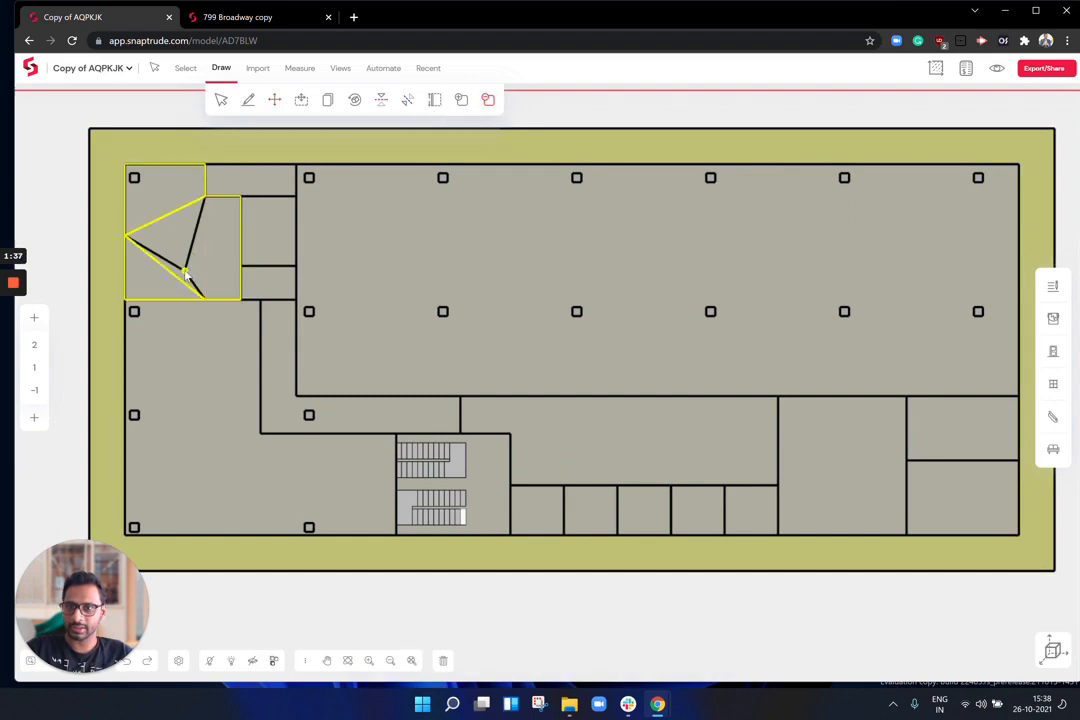
click(185, 272)
scroll(506, 318, down, 2)
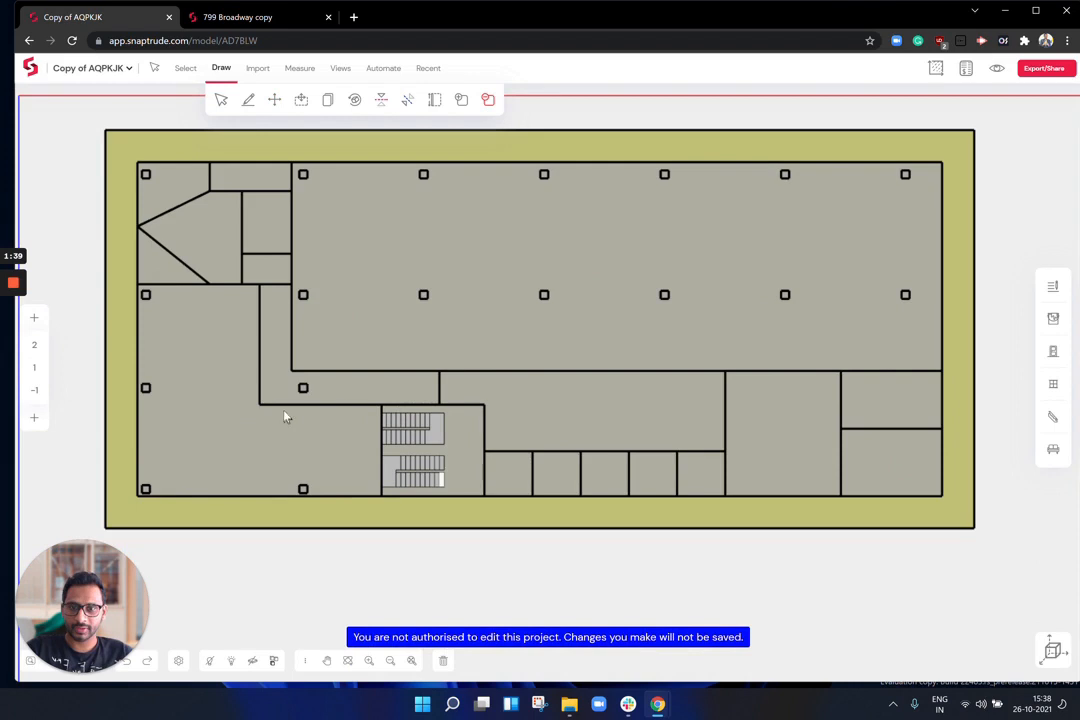
click(273, 100)
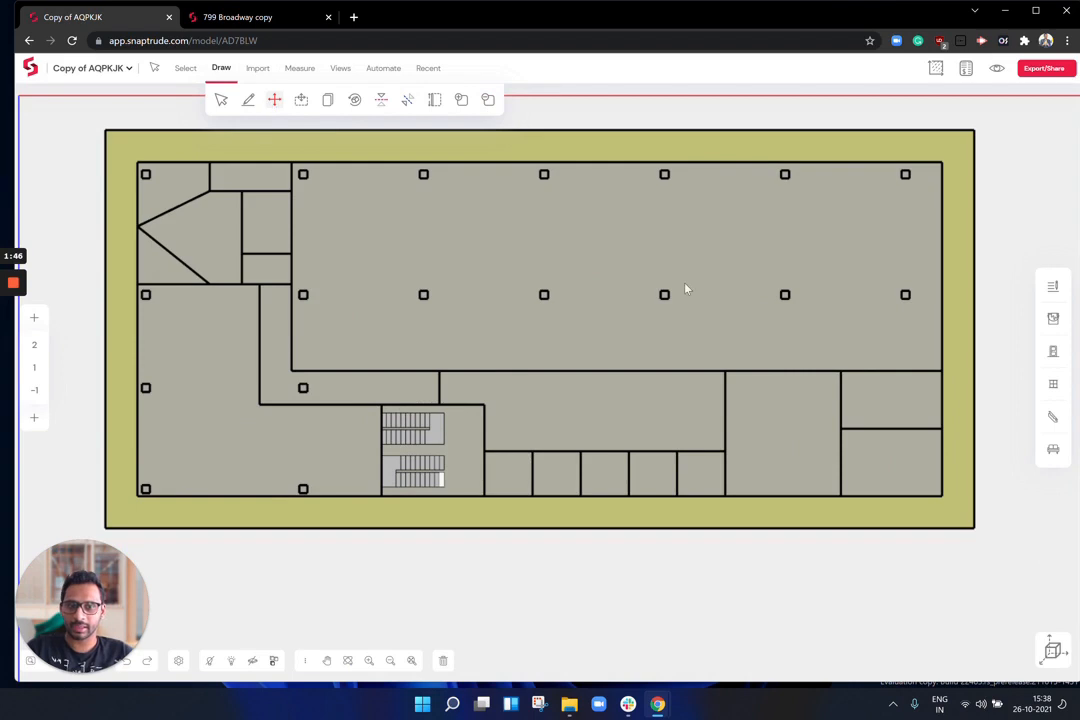
Step: Switch the plan to a 3D view and orbit the model
click(1052, 650)
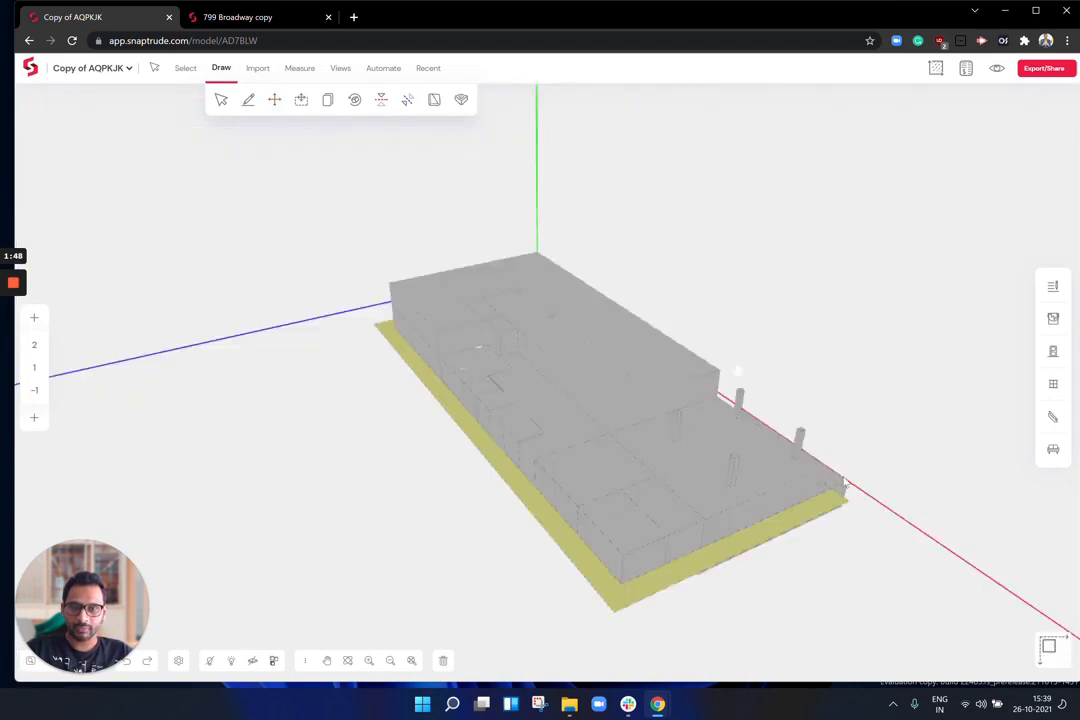
scroll(641, 378, up, 5)
middle_drag(436, 385, 620, 304)
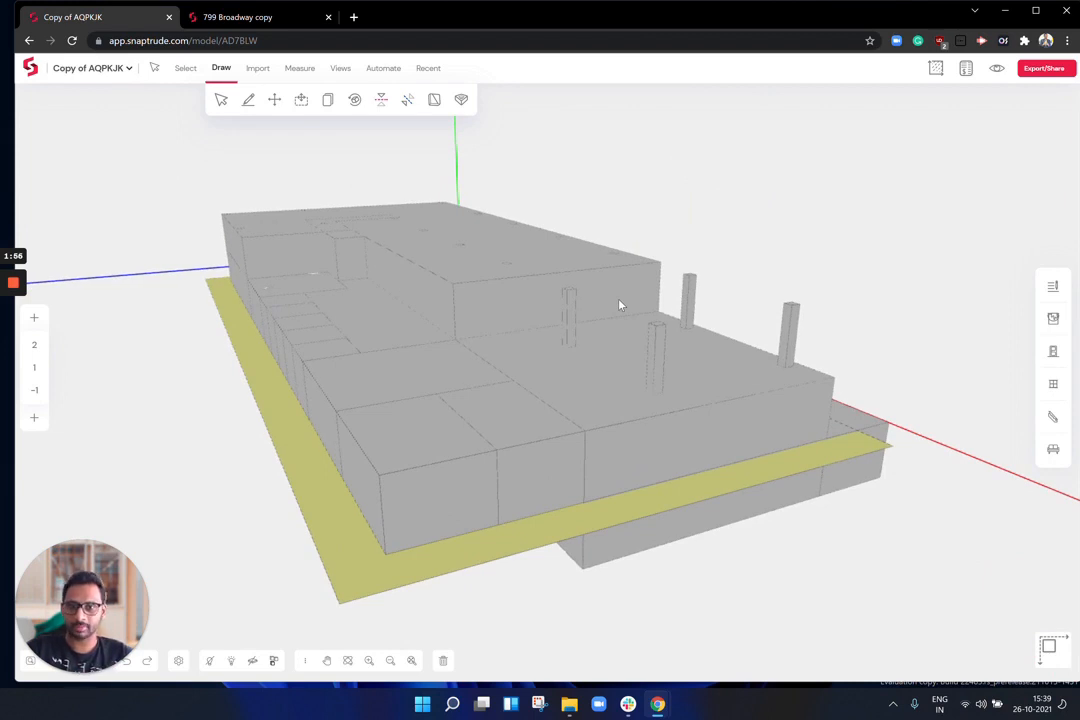
Step: Rename the two front ground-floor rooms 'Plaza' and 'Water body'
click(221, 99)
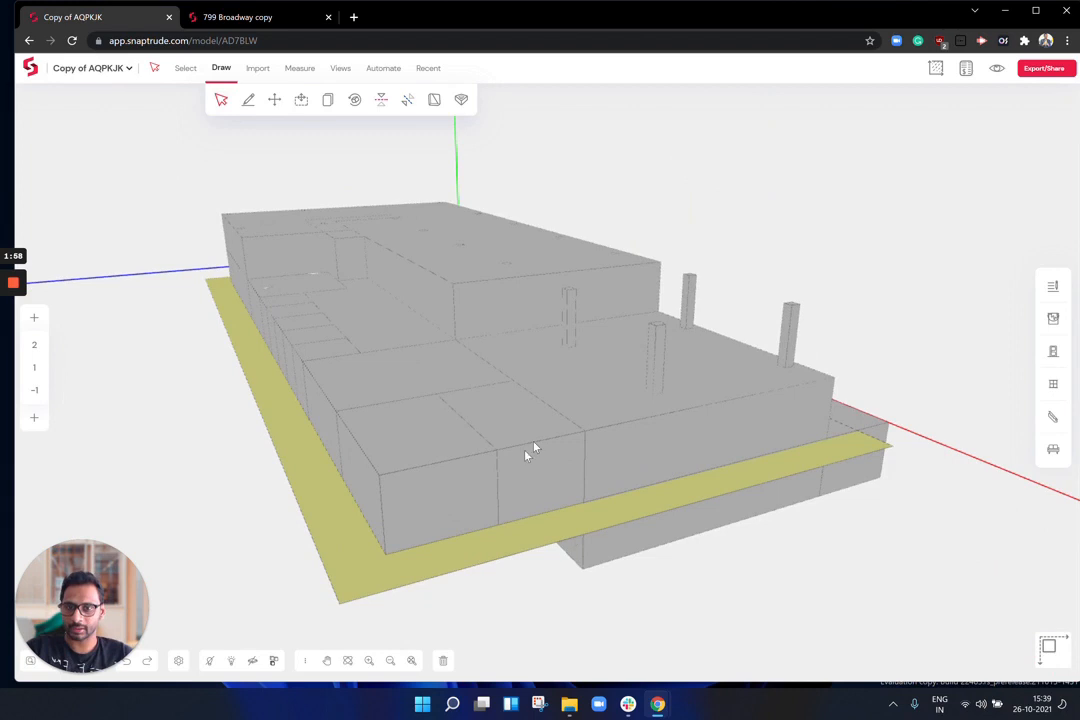
key(BackSpace)
text(za)
key(Return)
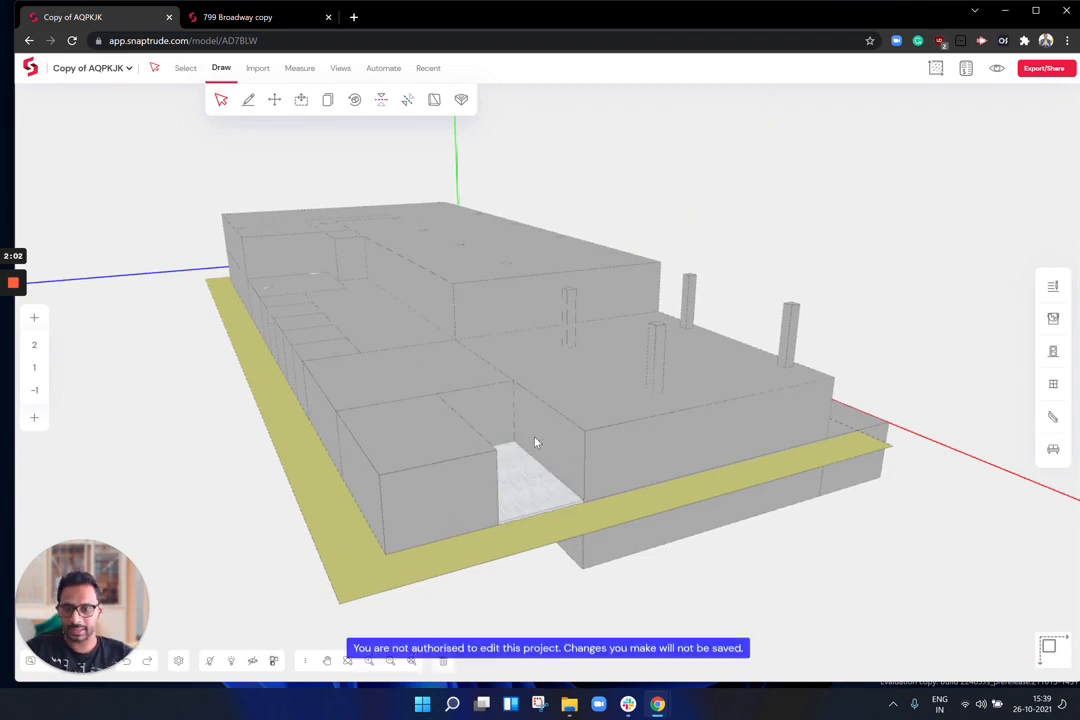
click(405, 499)
text(Water body)
key(Return)
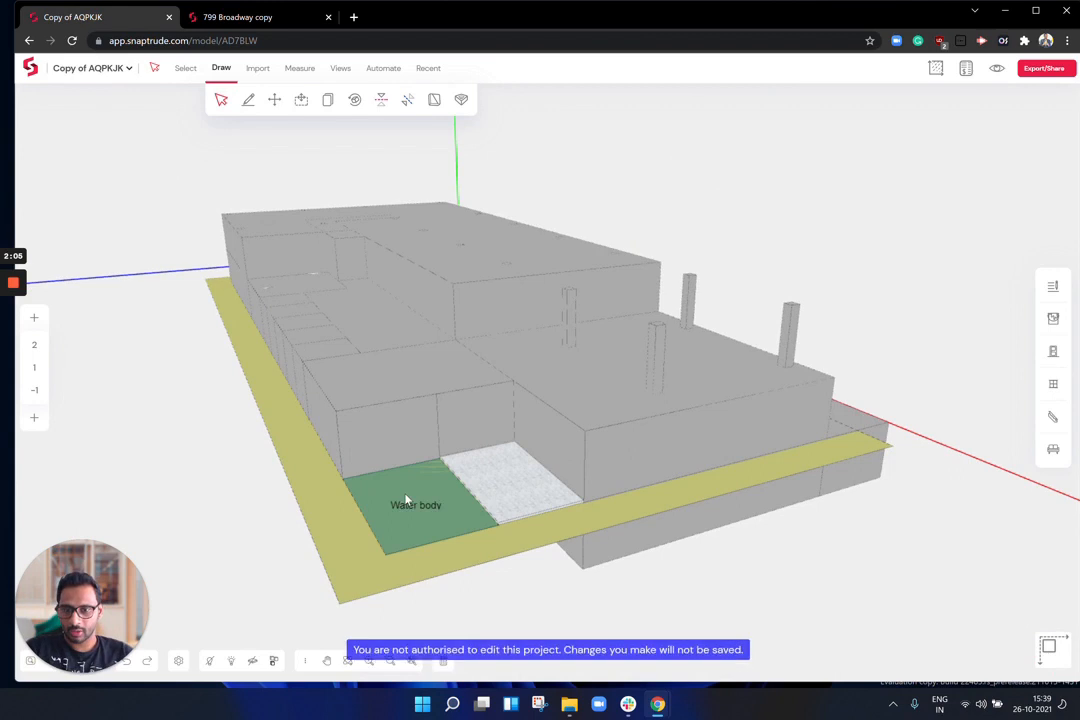
Step: Select a front room mass measuring 7200.01 by 7799.99, 3000.00 high
drag(405, 499, 545, 320)
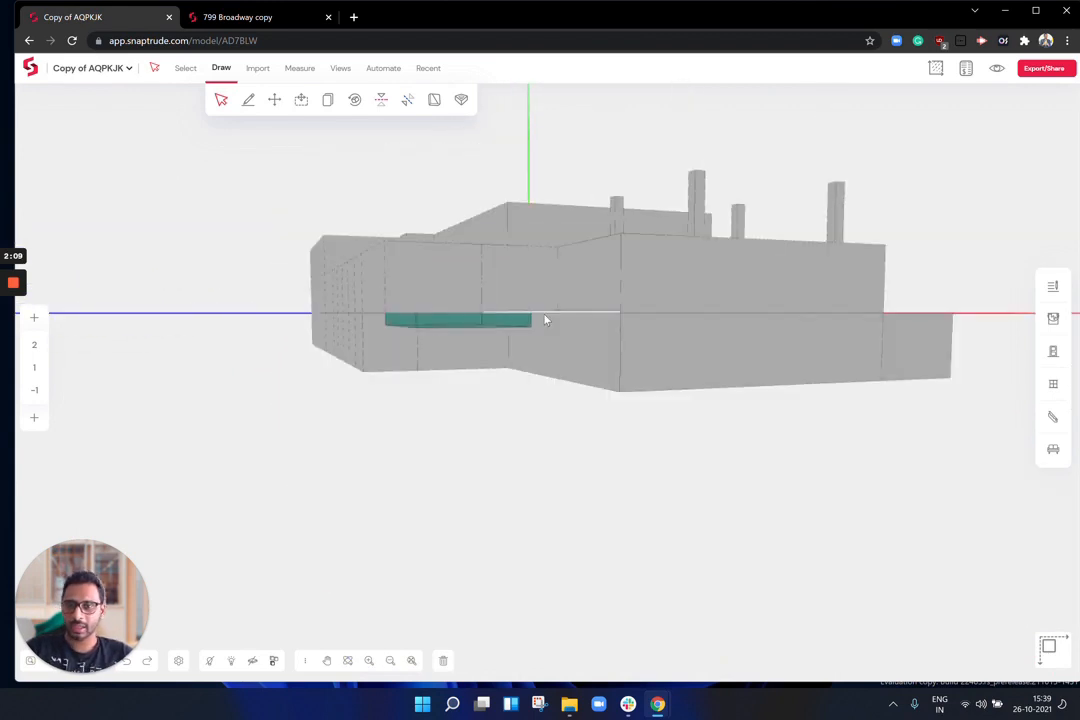
drag(559, 369, 571, 321)
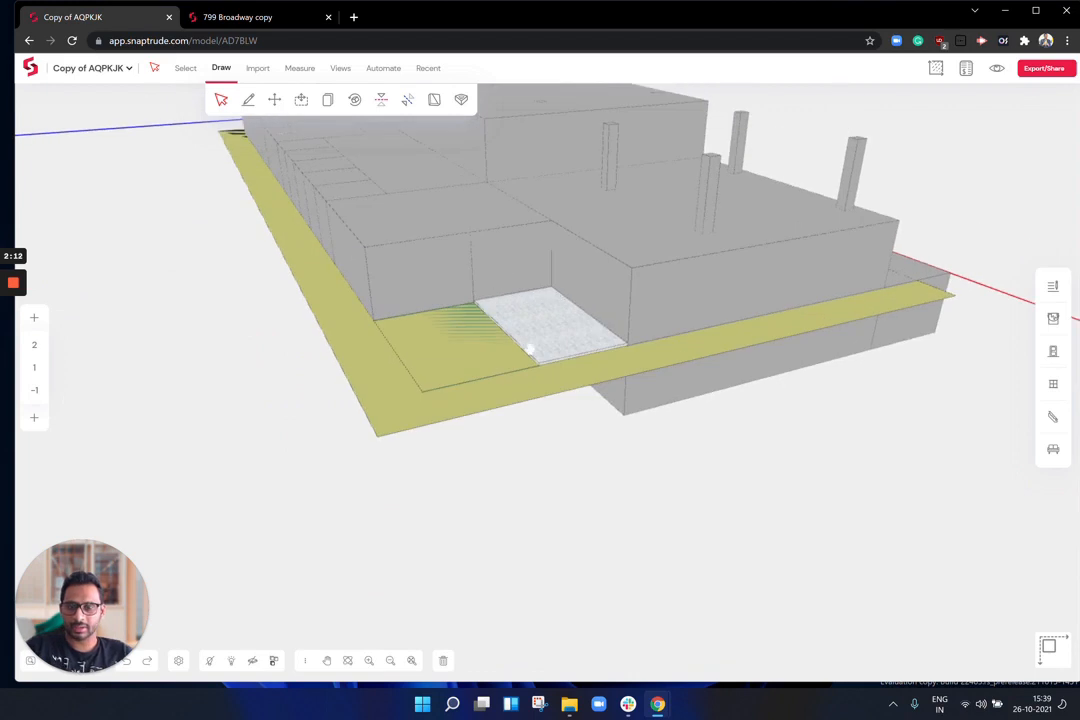
right_drag(531, 350, 568, 423)
click(442, 299)
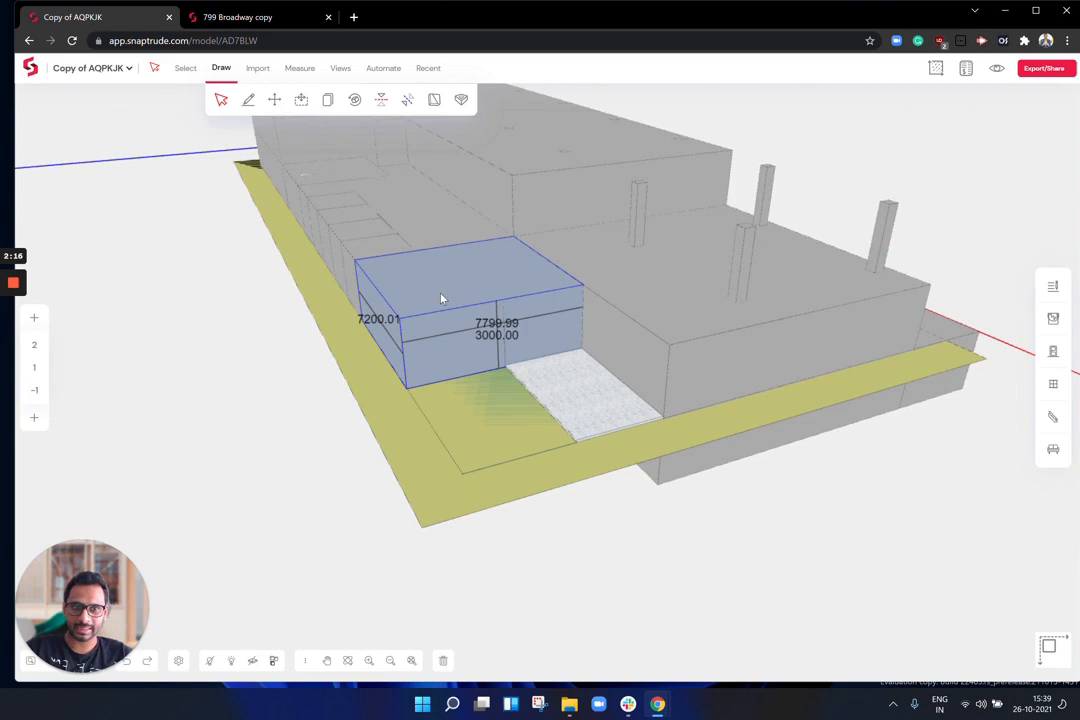
click(1052, 286)
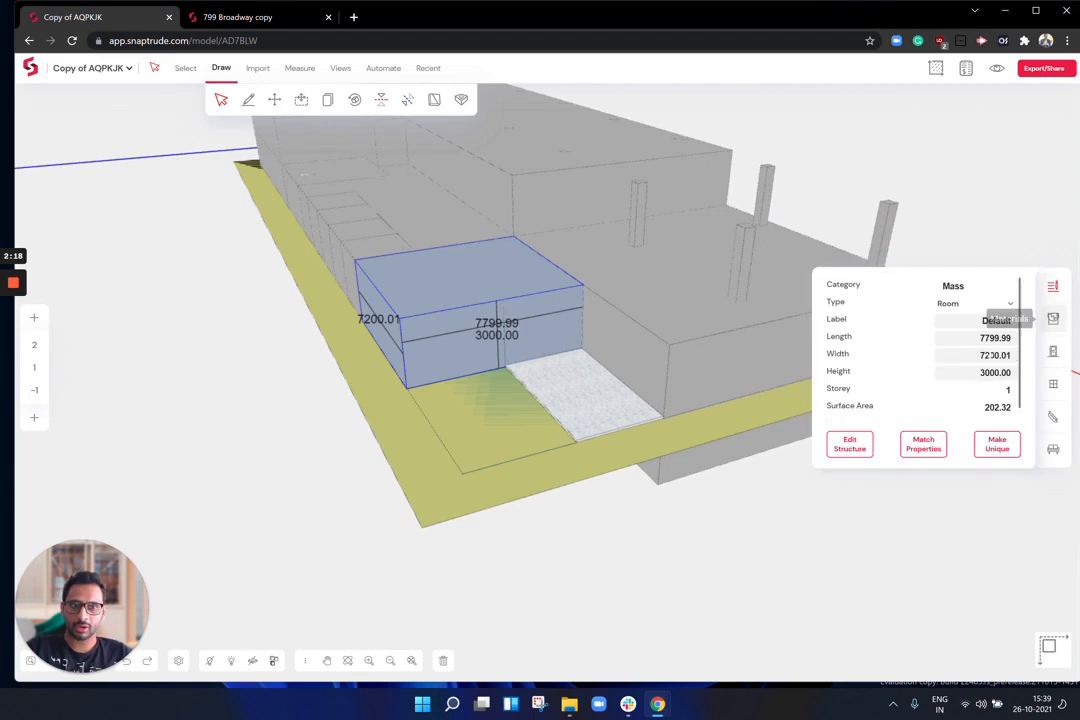
click(995, 372)
text(45)
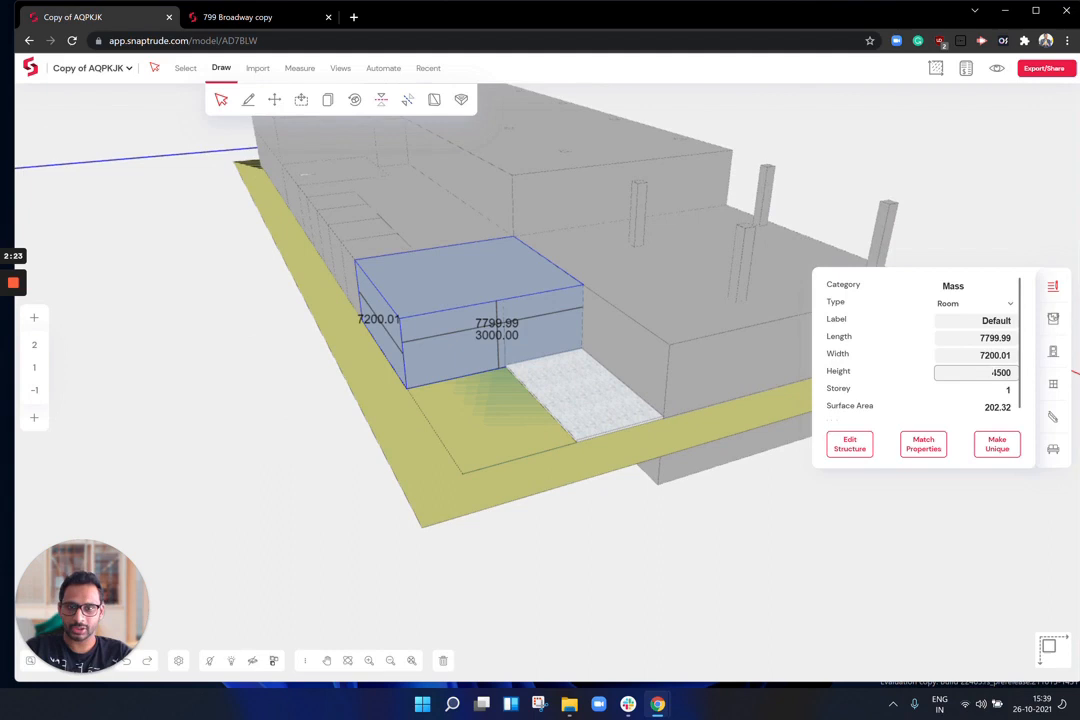
text(00)
key(Return)
right_drag(258, 390, 905, 354)
click(145, 378)
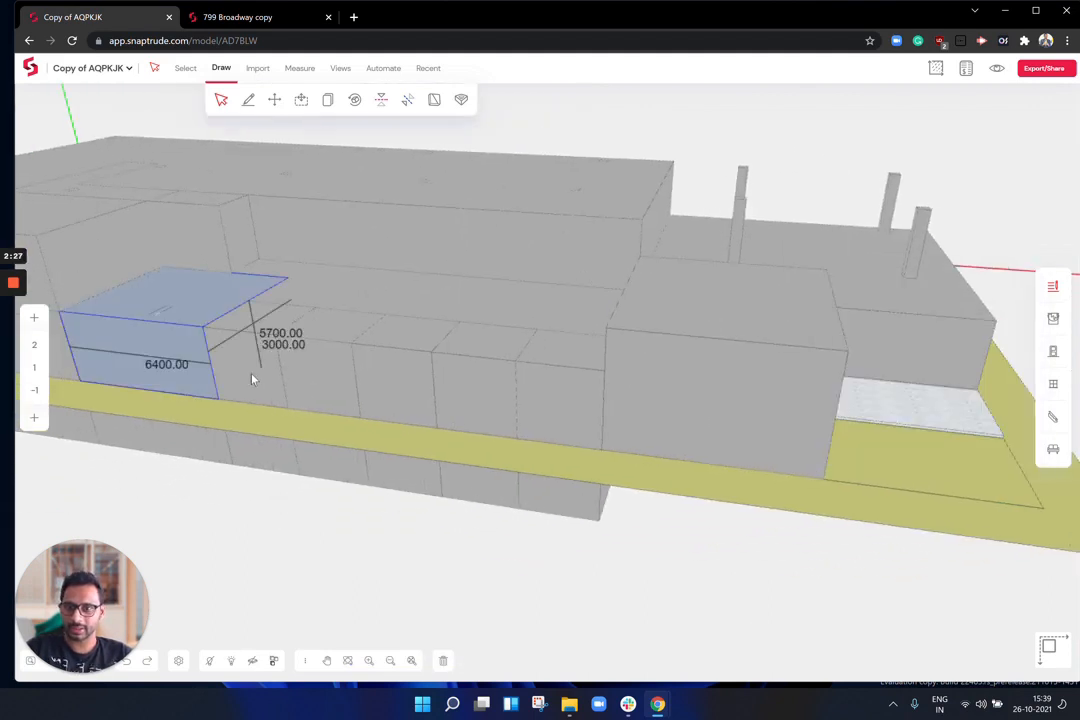
shift+click(268, 375)
shift+click(330, 377)
shift+click(399, 382)
shift+click(476, 387)
shift+click(579, 392)
key(ctrl+Up)
key(Escape)
drag(743, 240, 253, 277)
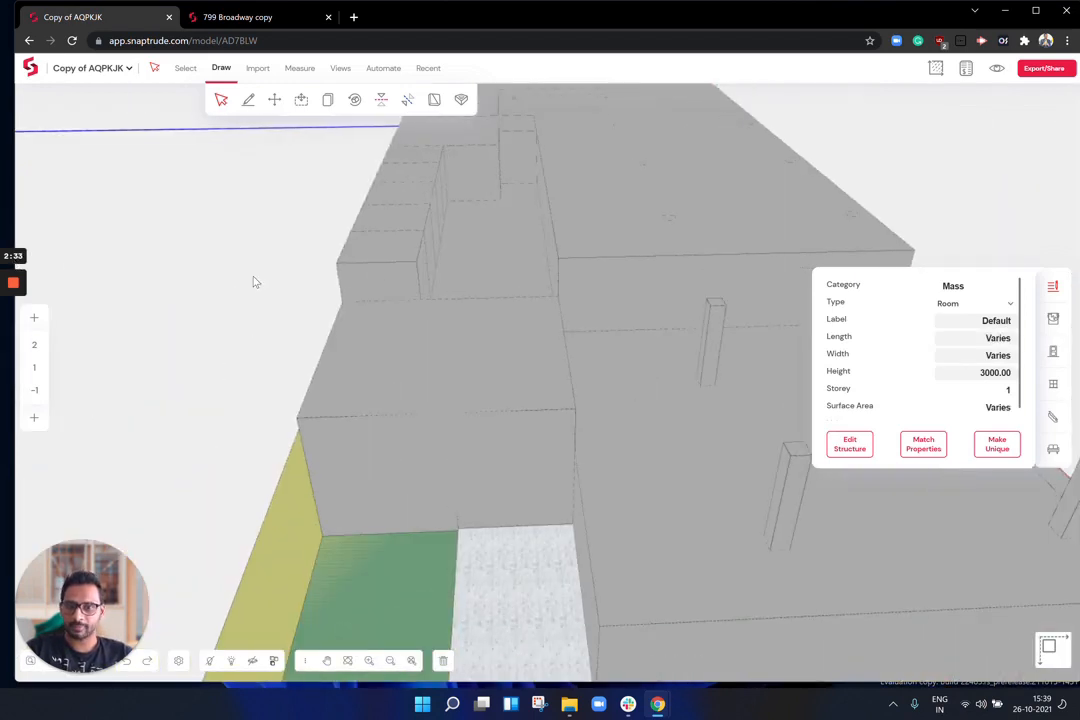
drag(393, 277, 624, 301)
drag(578, 448, 489, 281)
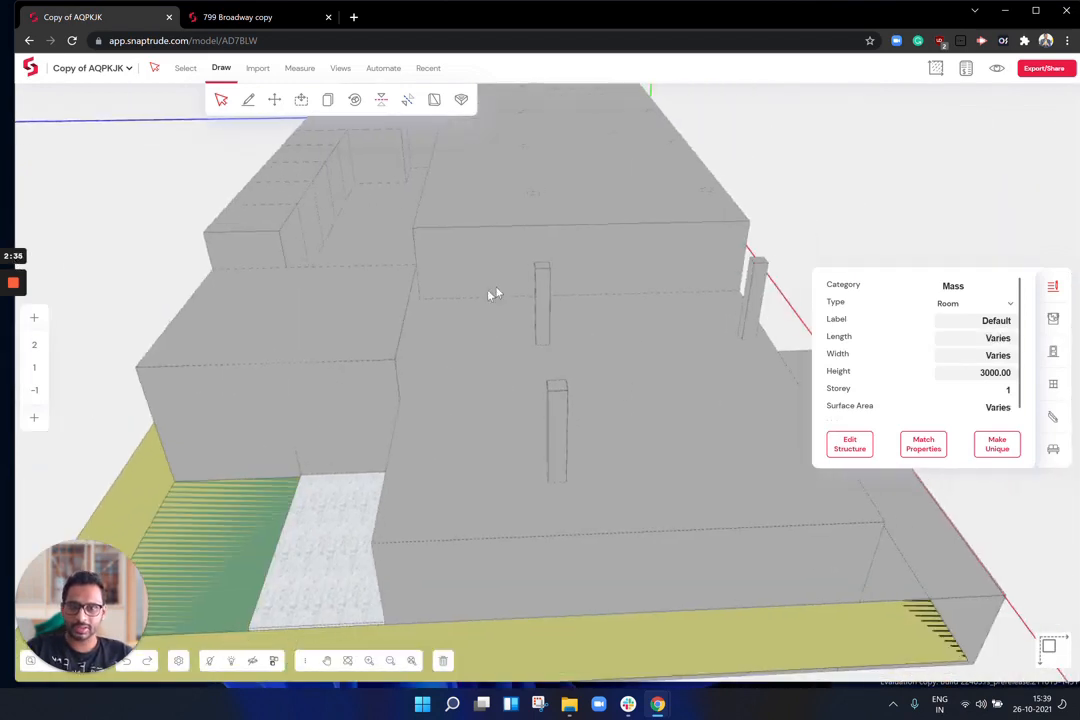
drag(572, 304, 523, 229)
drag(451, 316, 40, 346)
Step: On storey 2, draw an L-shaped room outline across the right-hand block
click(35, 346)
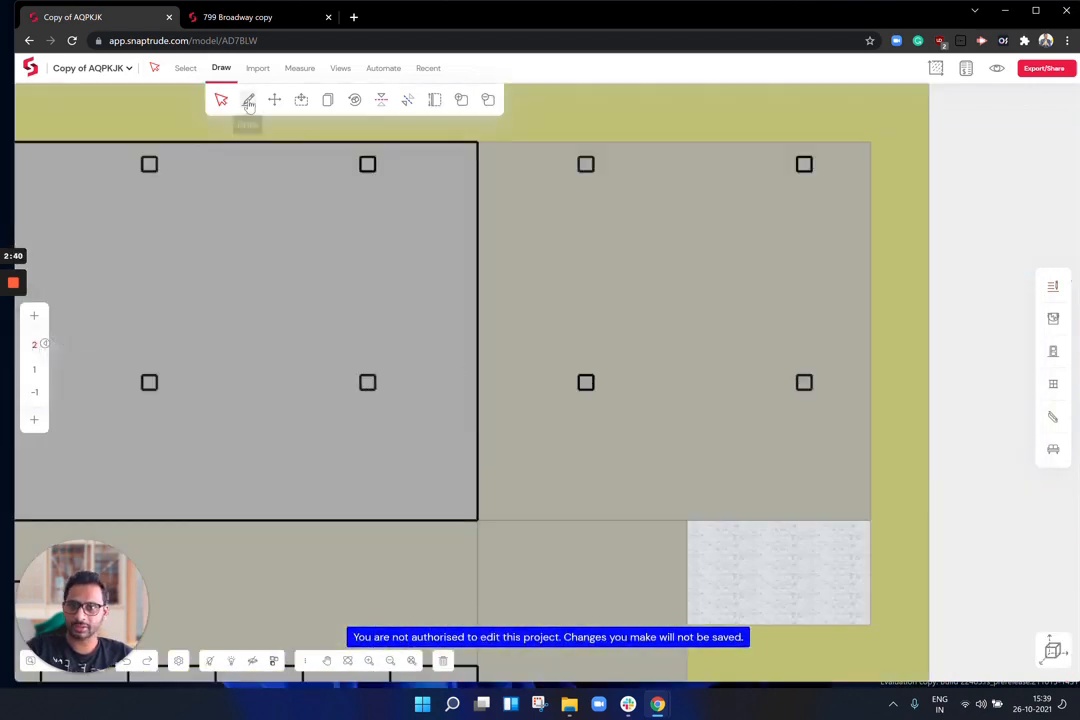
click(248, 99)
click(478, 142)
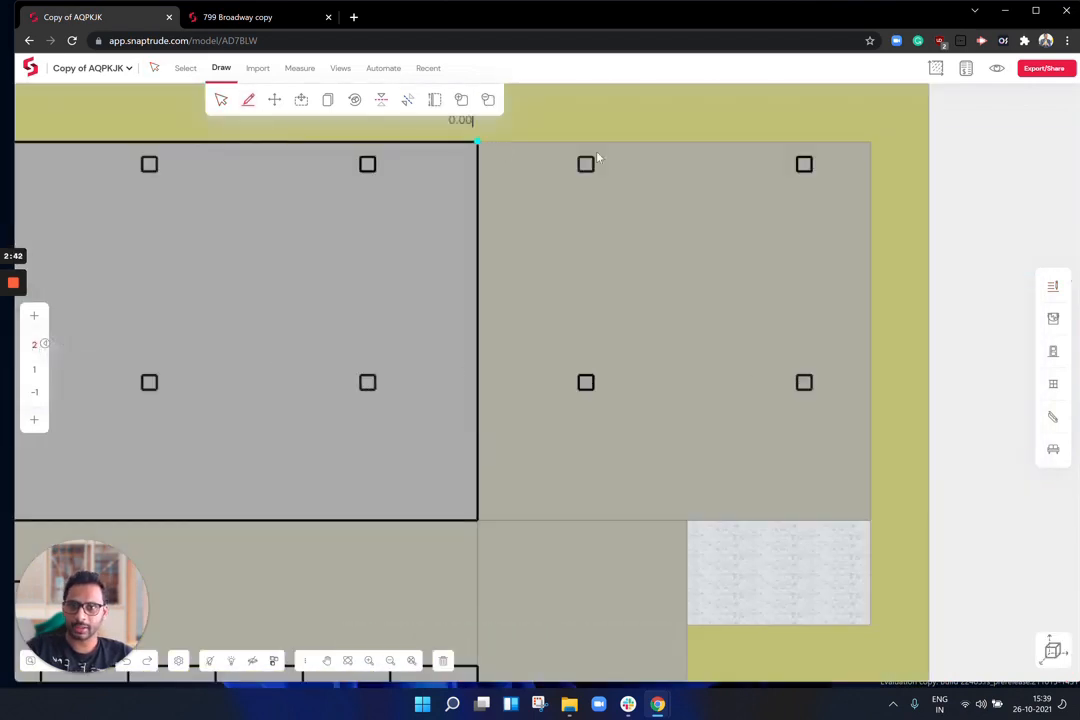
click(870, 146)
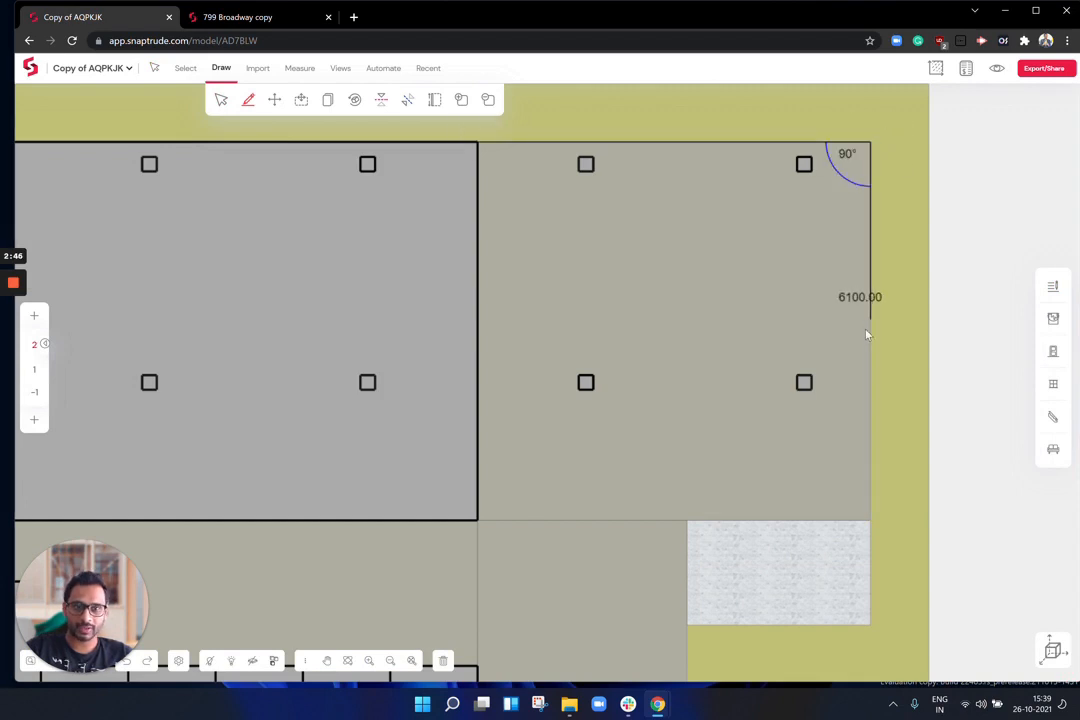
click(869, 332)
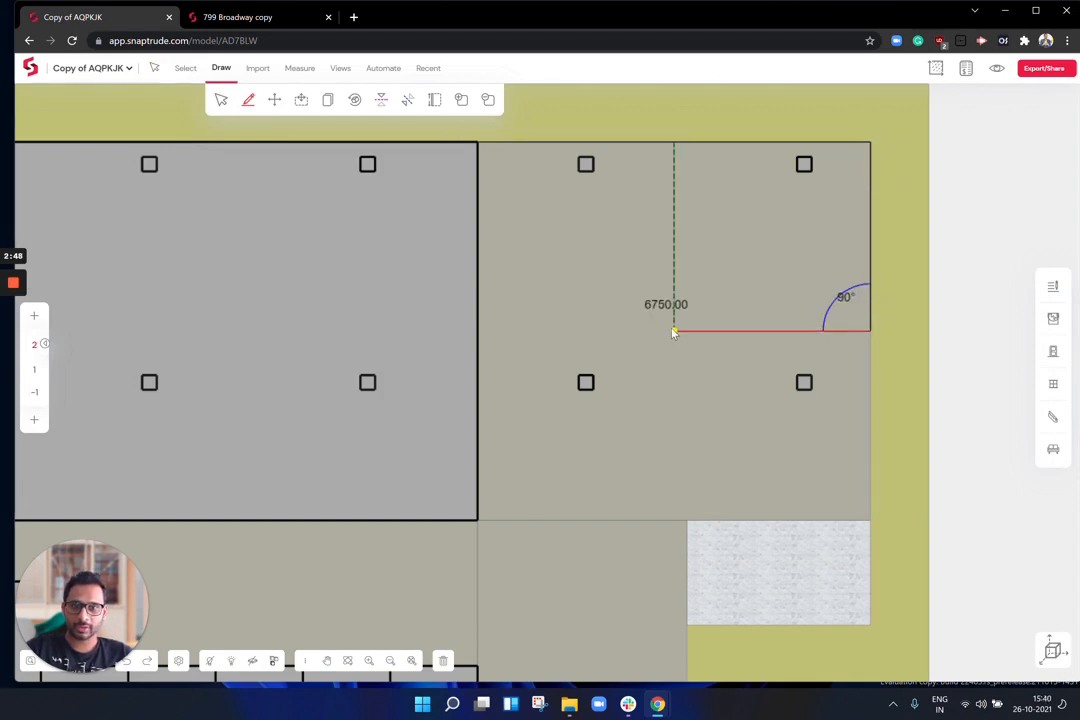
click(684, 510)
click(675, 520)
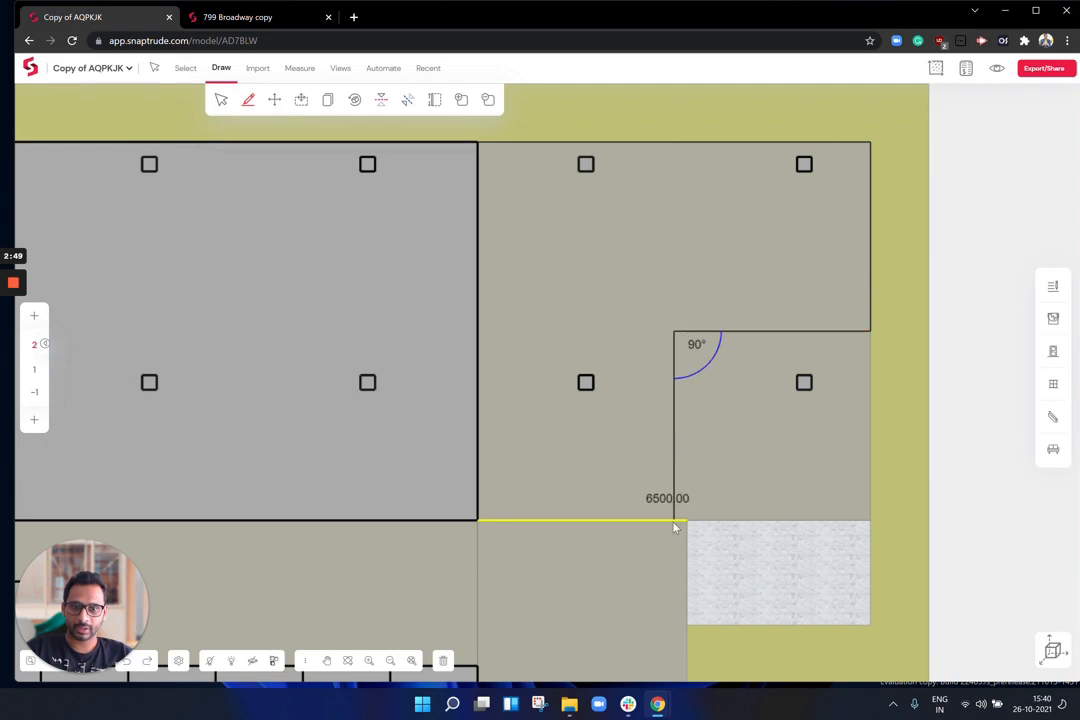
click(476, 521)
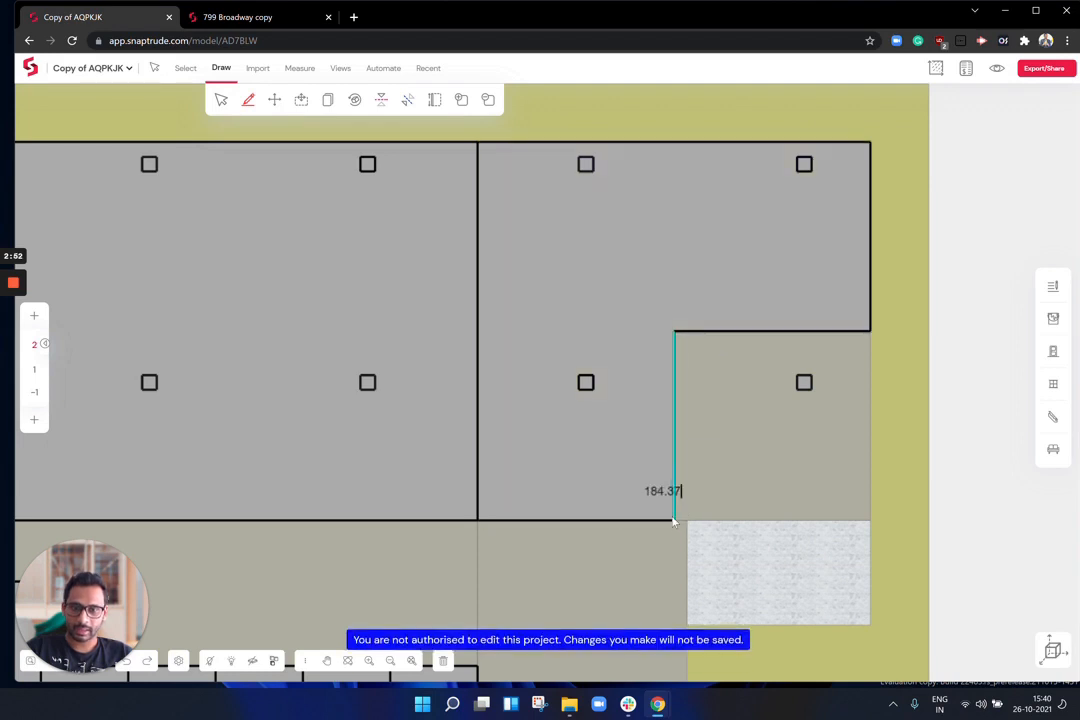
Step: Close a small rectangular corner room and return to the 3D view
click(870, 520)
click(870, 331)
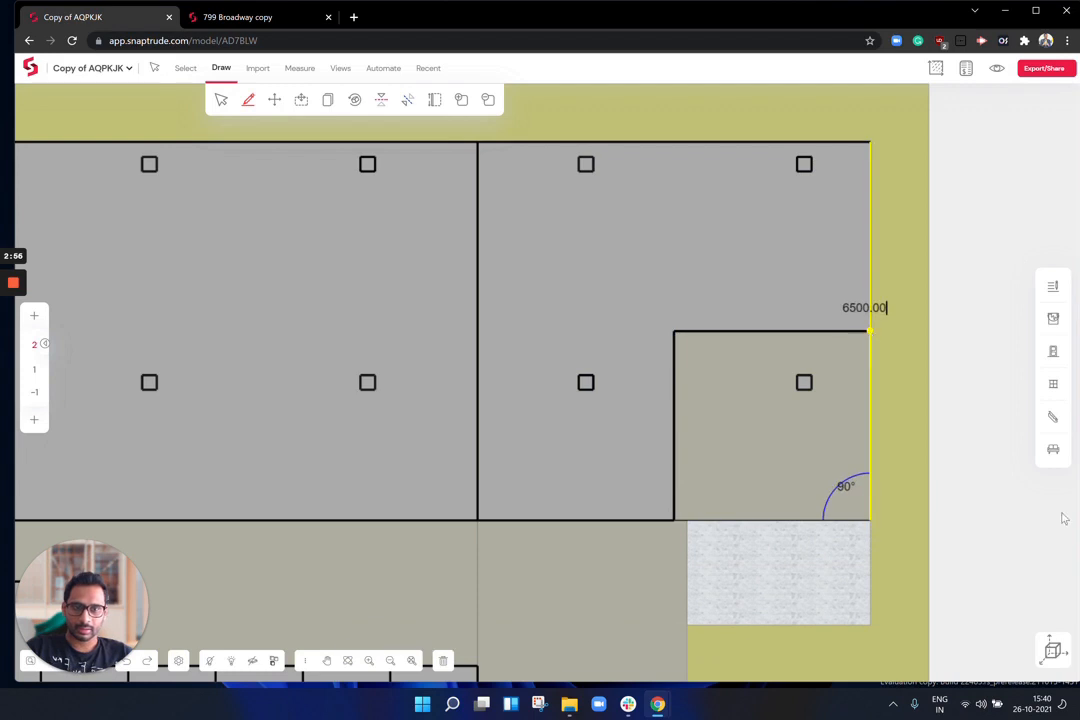
click(1052, 650)
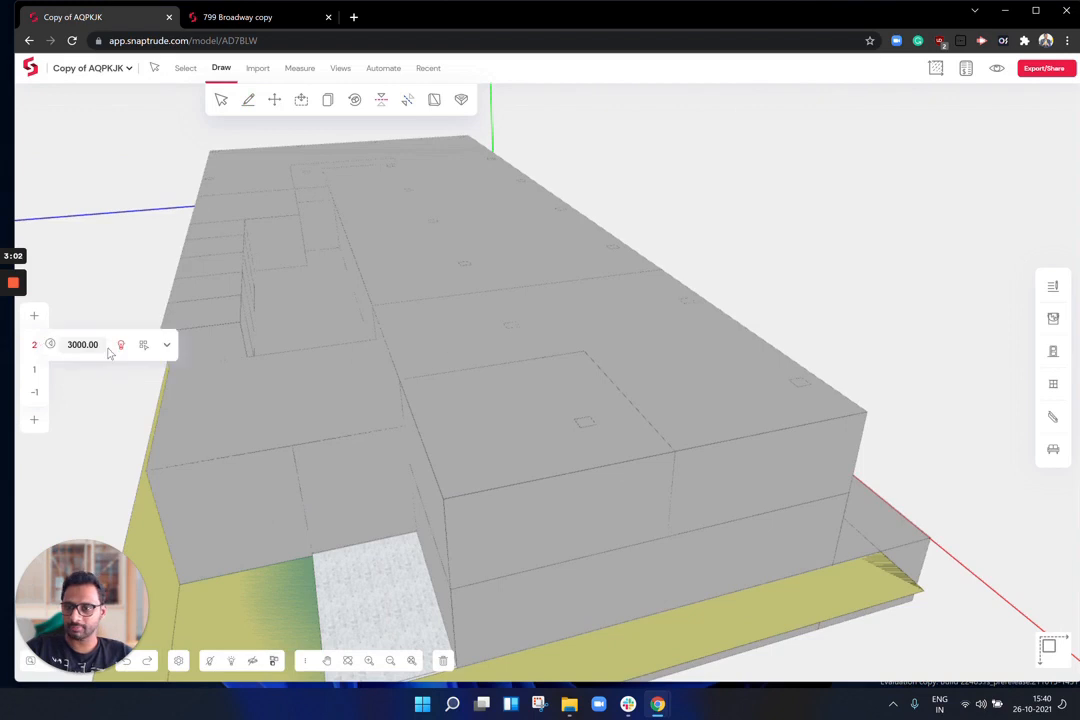
Step: Copy storey 2 ten times above itself to form a 12-storey tower
click(143, 346)
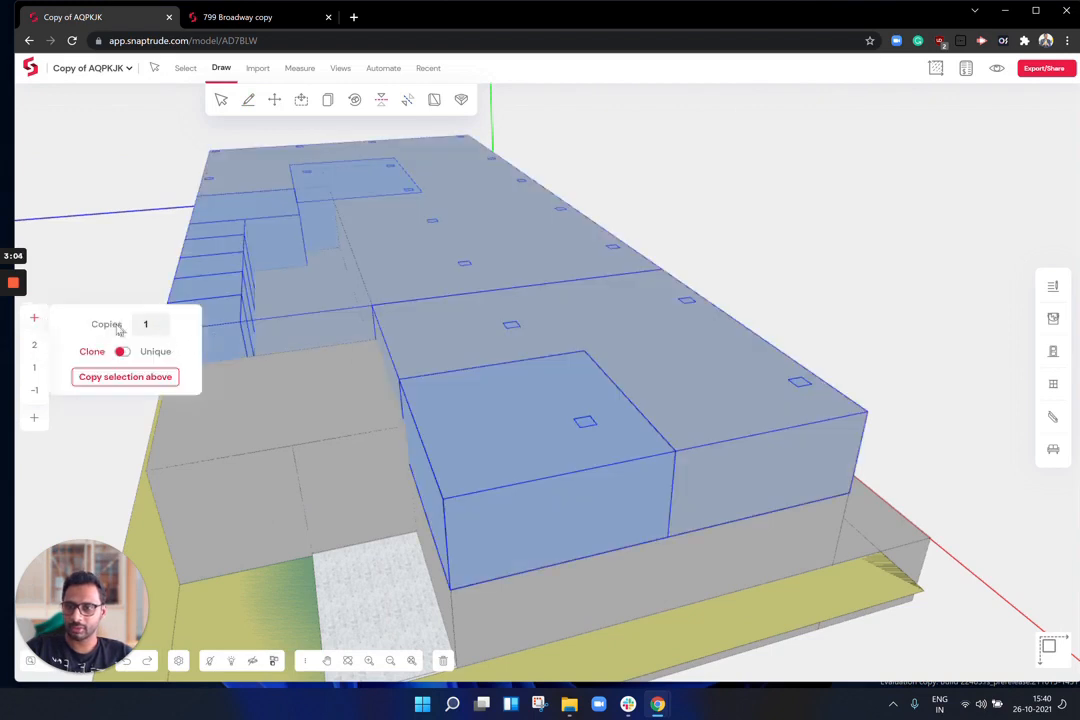
text(0)
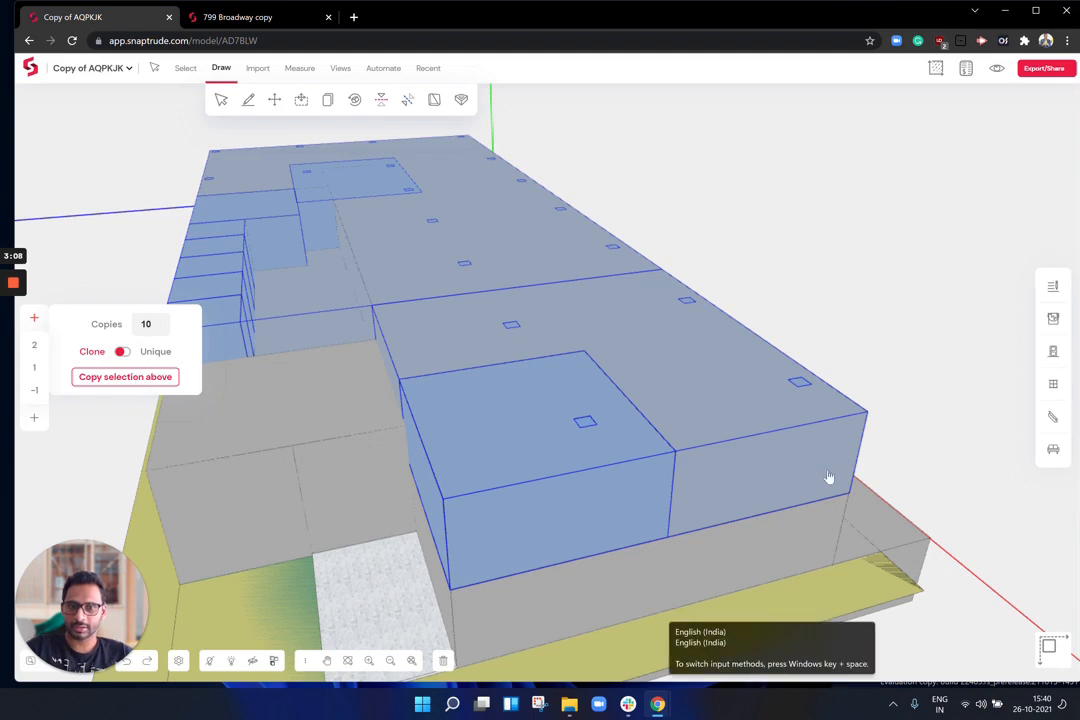
scroll(636, 489, down, 5)
scroll(743, 372, down, 3)
Step: Orbit around the new tower and scroll the storey list down to the lower storeys
middle_drag(711, 369, 569, 297)
key(Escape)
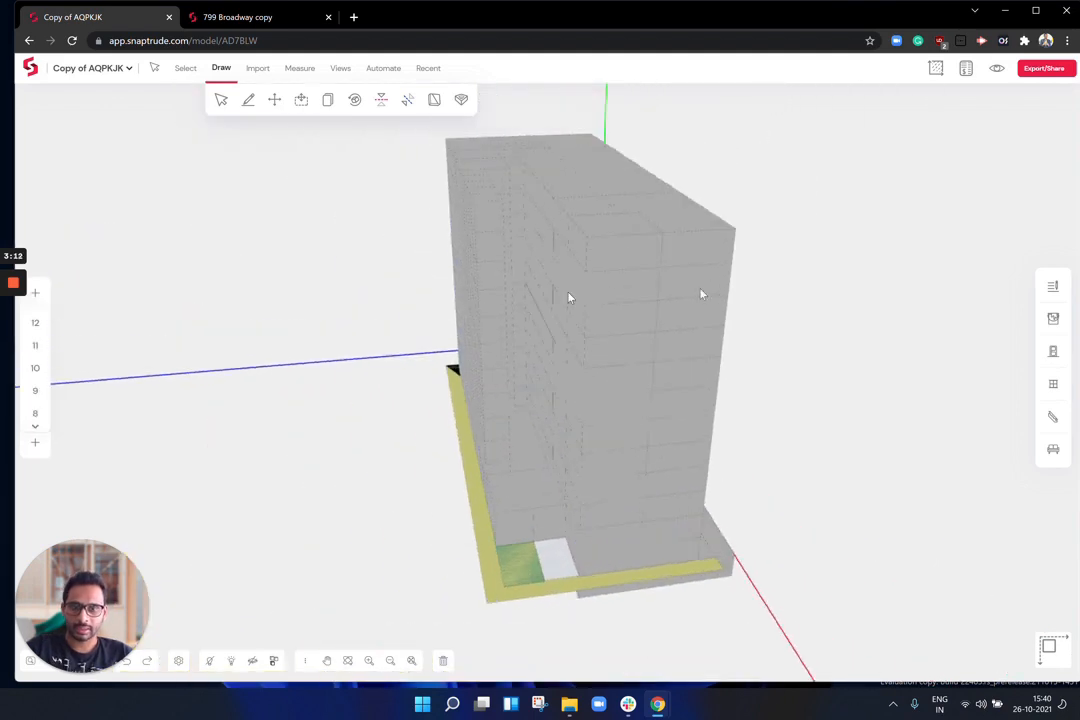
scroll(398, 477, up, 5)
middle_drag(569, 455, 728, 508)
scroll(759, 462, up, 3)
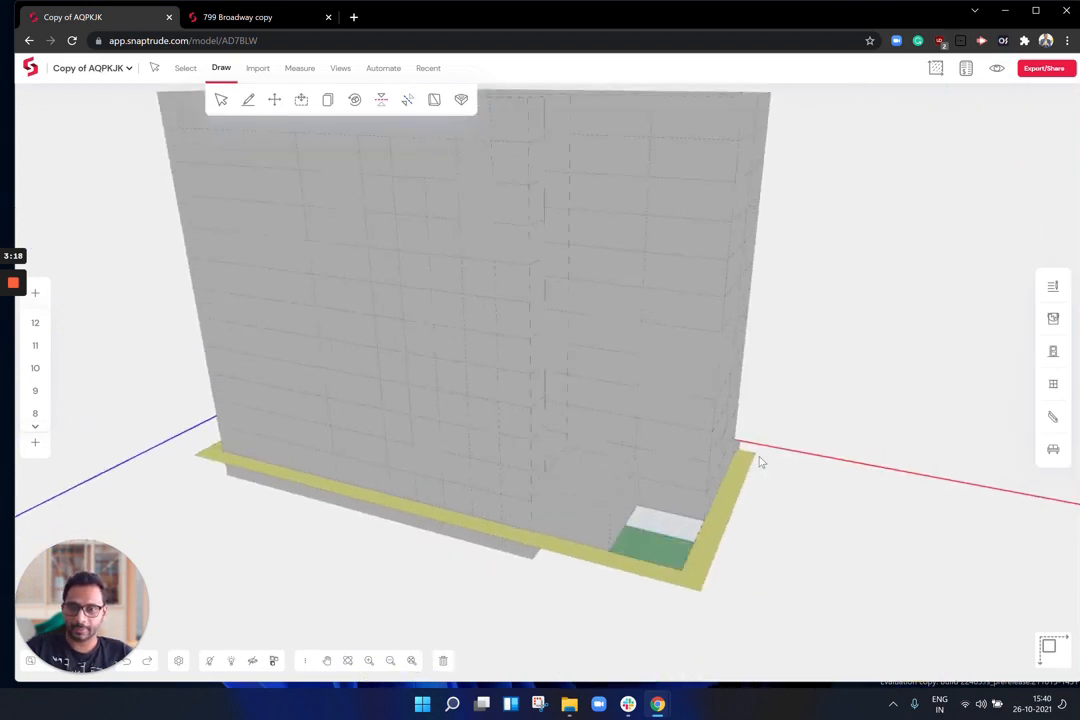
middle_drag(703, 468, 640, 468)
click(34, 430)
click(34, 430)
click(34, 430)
click(34, 430)
click(34, 430)
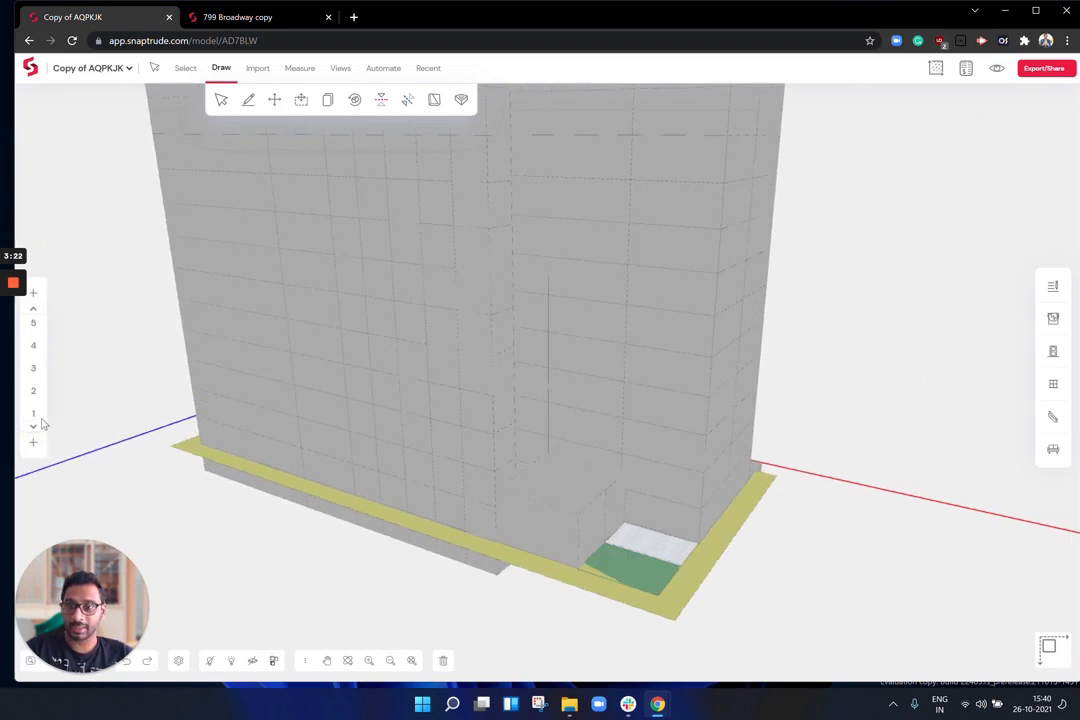
mouse_move(34, 415)
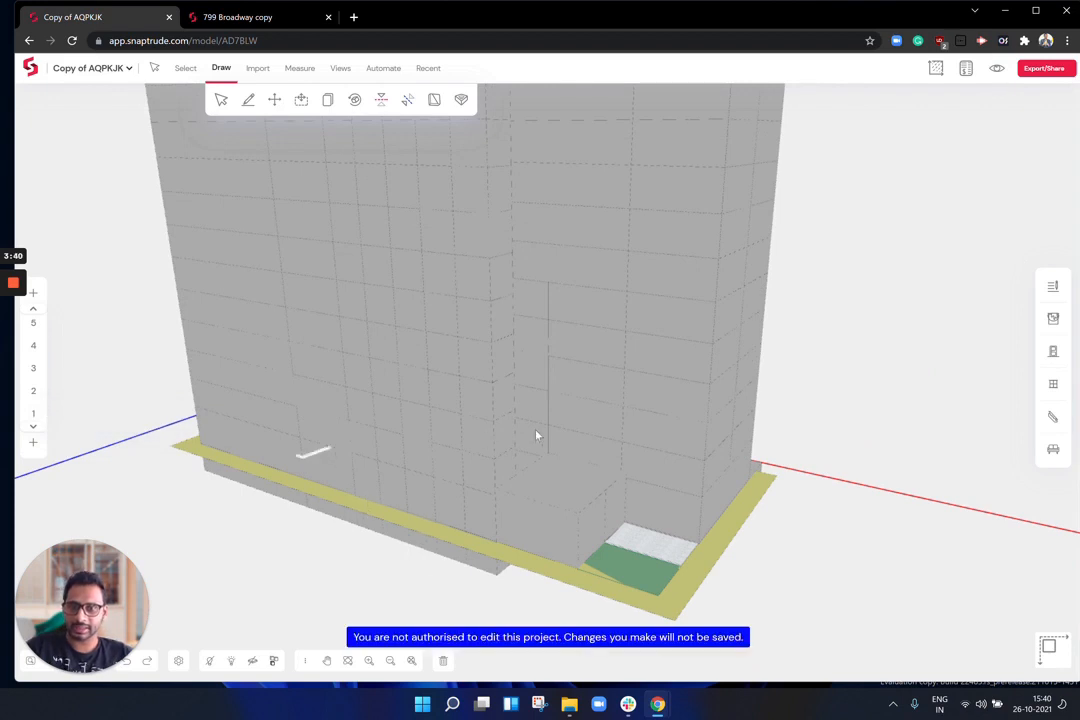
Step: Hide the mass covering the staircase to reveal the stair inside the tower
middle_drag(451, 535, 536, 440)
scroll(376, 374, up, 10)
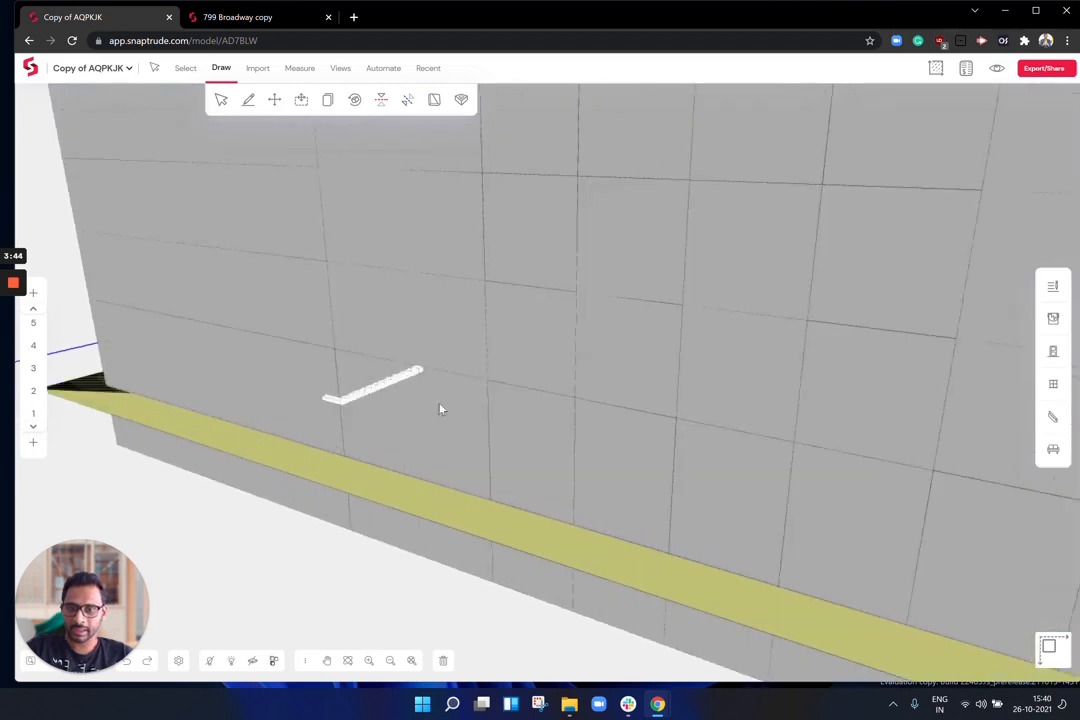
click(221, 99)
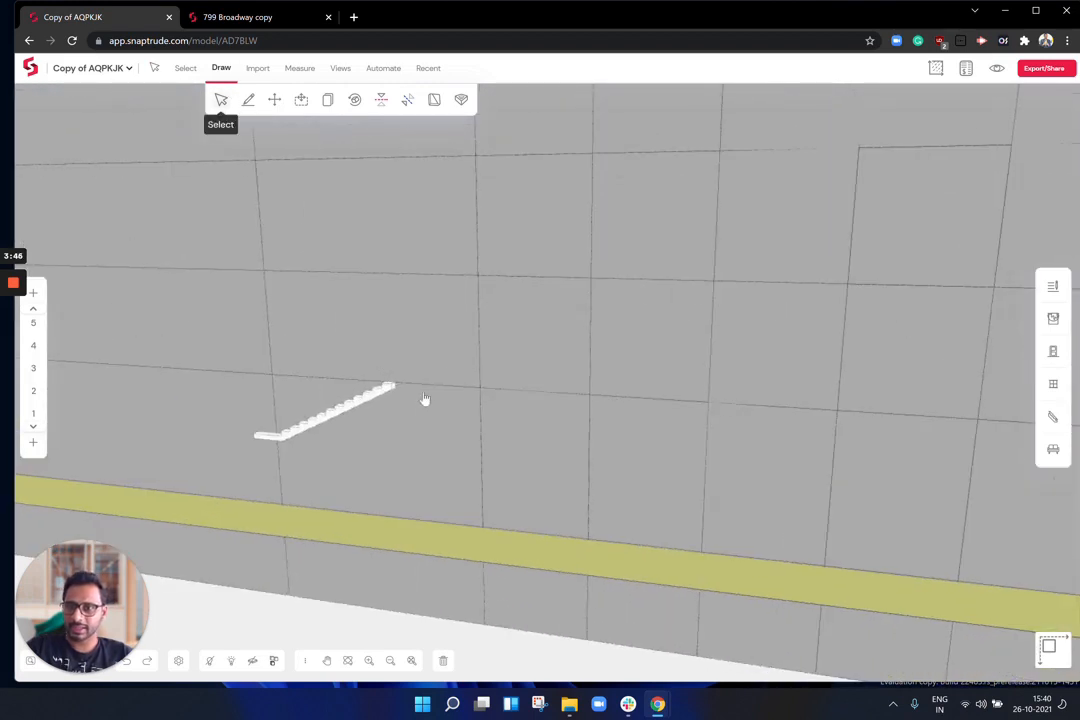
click(397, 443)
click(213, 661)
middle_drag(435, 474, 481, 423)
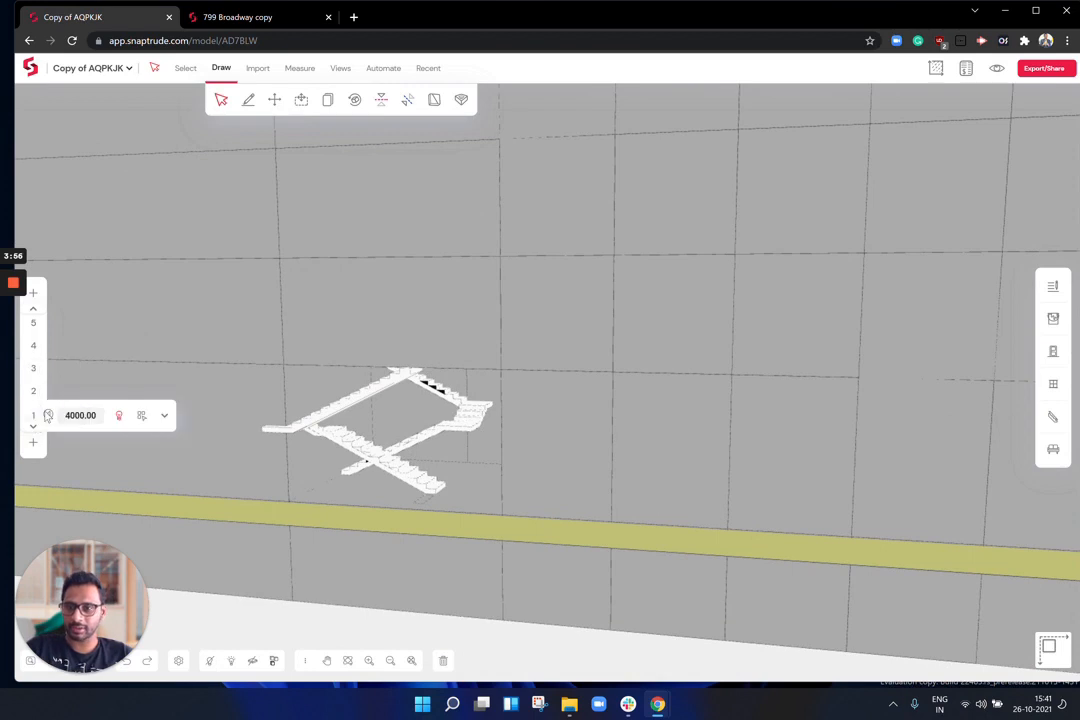
Step: Set storey 1's height to 3000 and orbit to view the redrawn stair
click(68, 415)
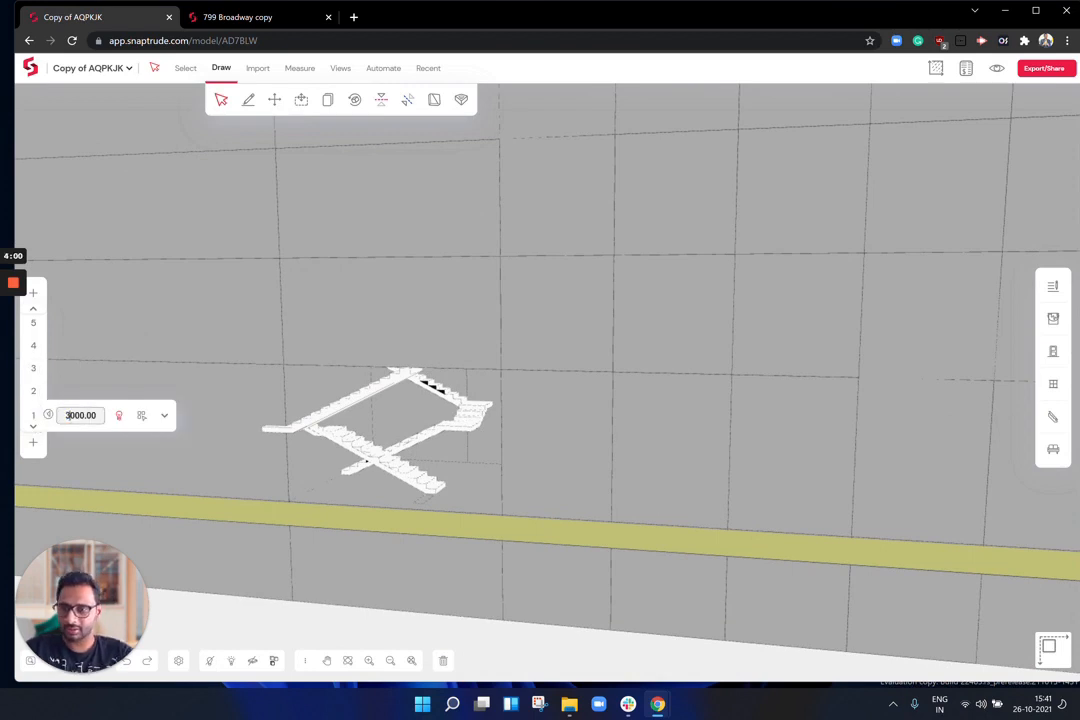
key(Return)
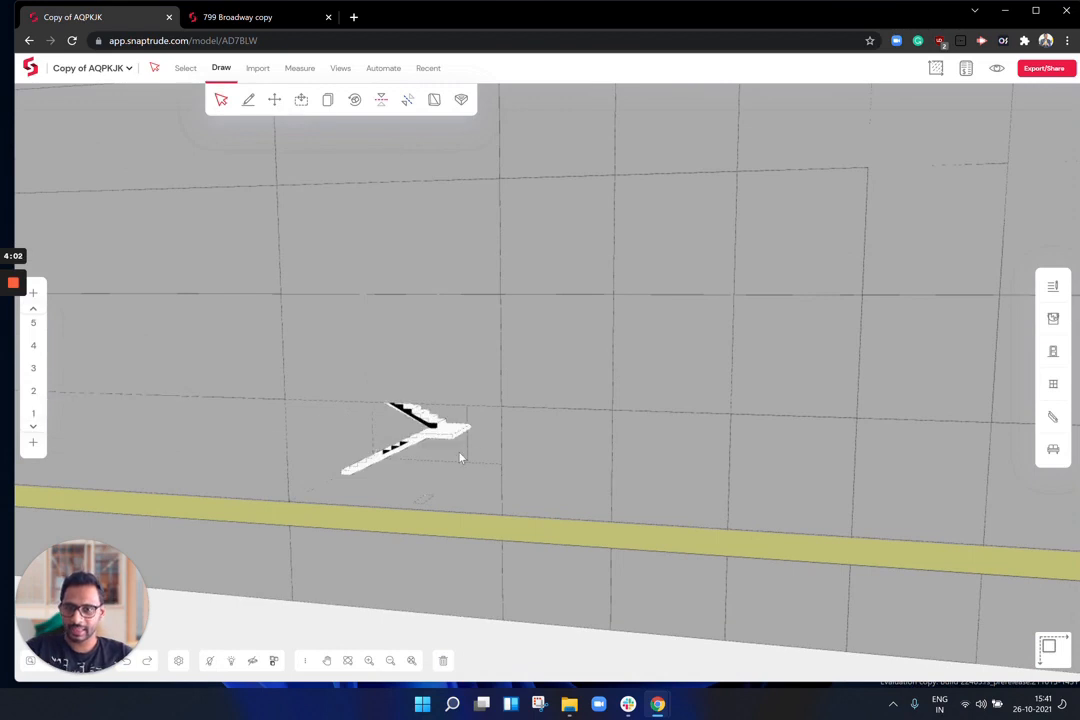
right_drag(567, 458, 380, 462)
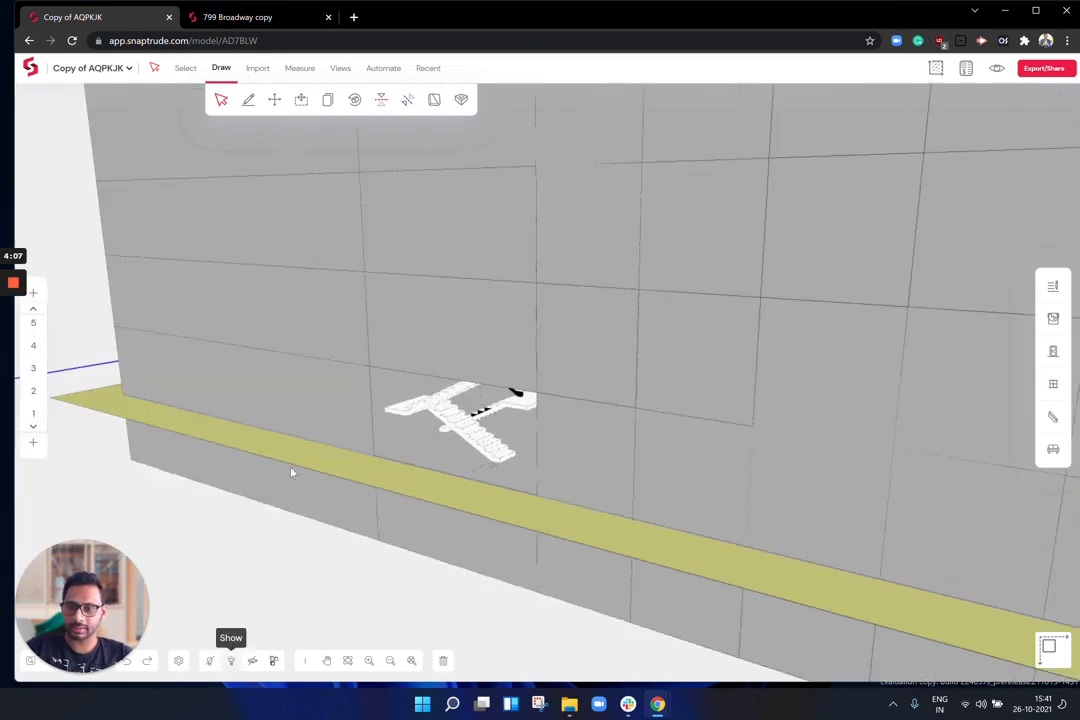
scroll(290, 468, down, 5)
middle_drag(731, 385, 733, 352)
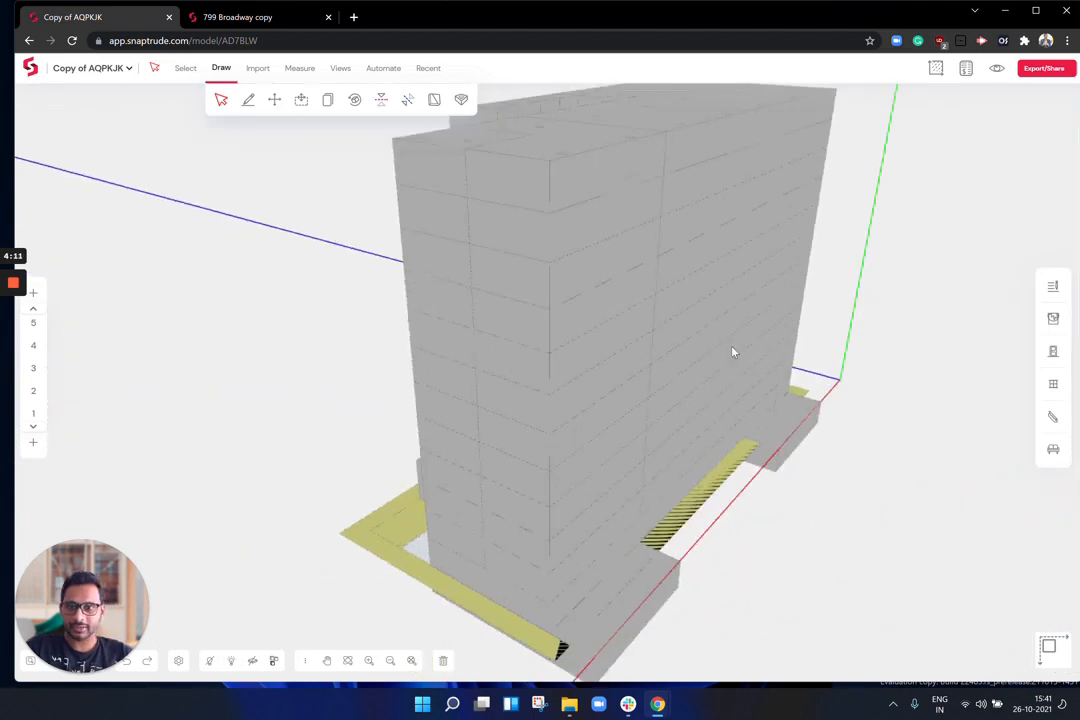
Step: Open the area statement and expand Storey(1) to list its spaces
click(936, 69)
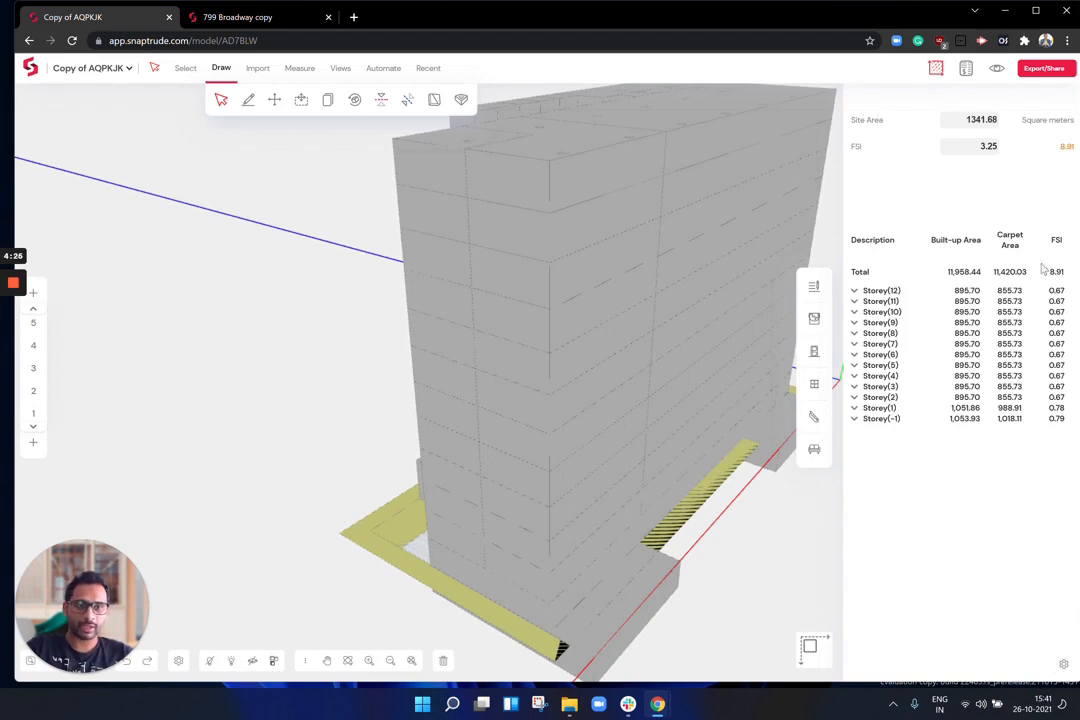
ctrl+scroll(1050, 275, up, 5)
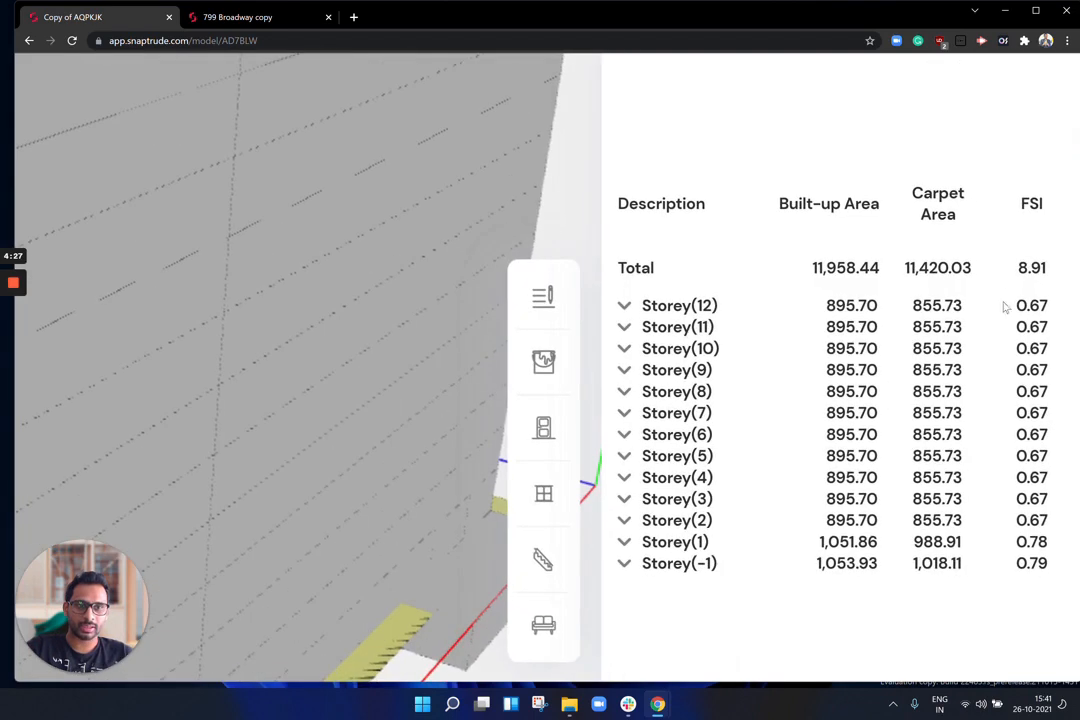
click(678, 553)
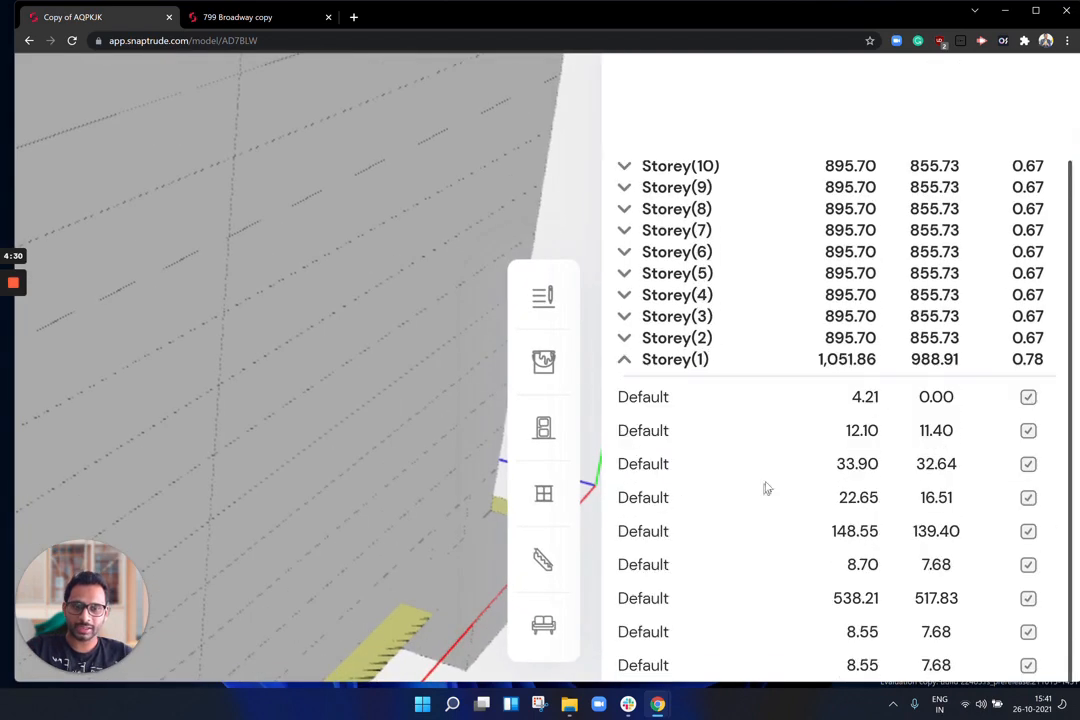
scroll(829, 376, down, 3)
scroll(830, 375, down, 2)
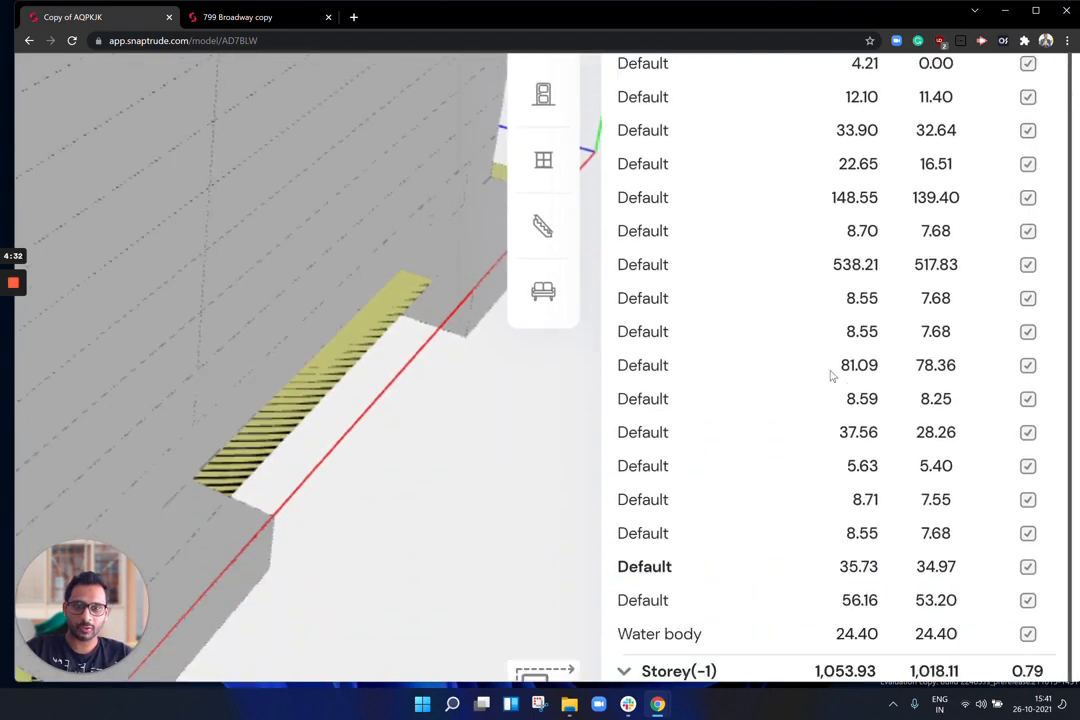
scroll(762, 533, down, 1)
ctrl+scroll(787, 512, down, 2)
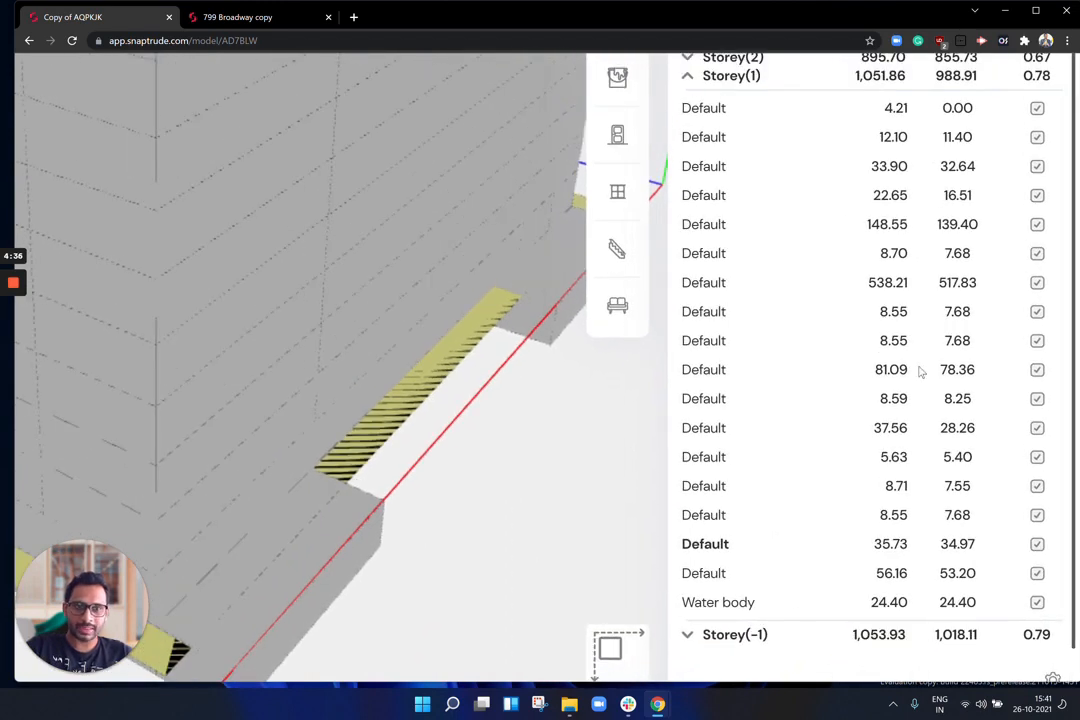
scroll(918, 318, up, 1)
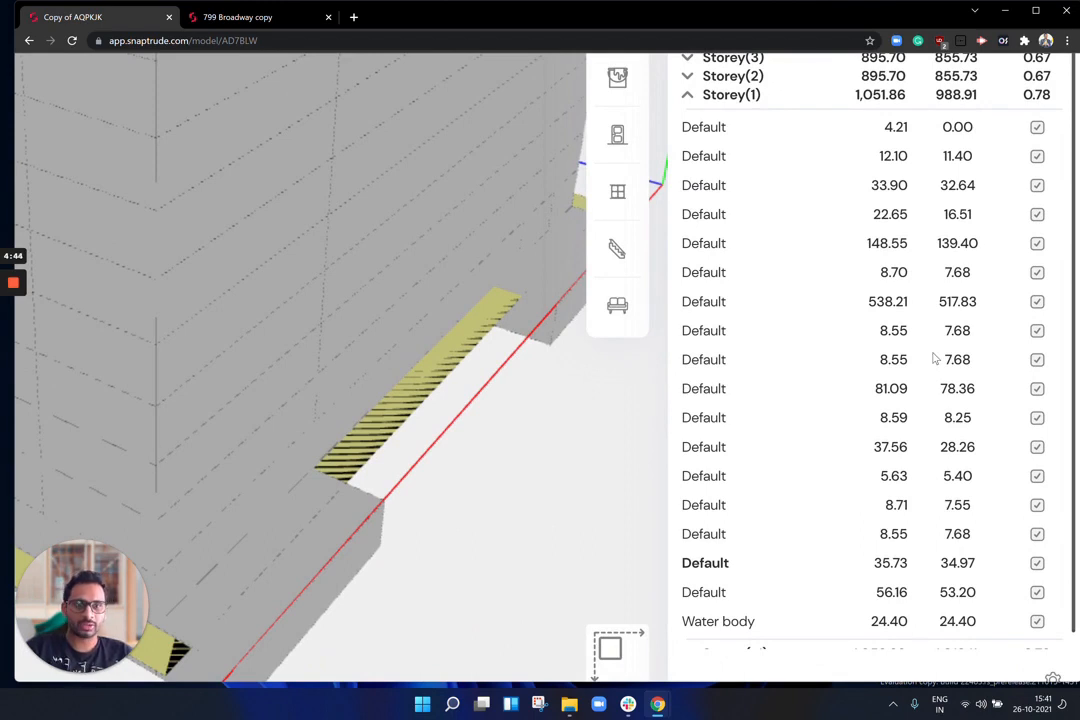
Step: Exclude the Water body and four Default areas from the FSI count
click(1038, 622)
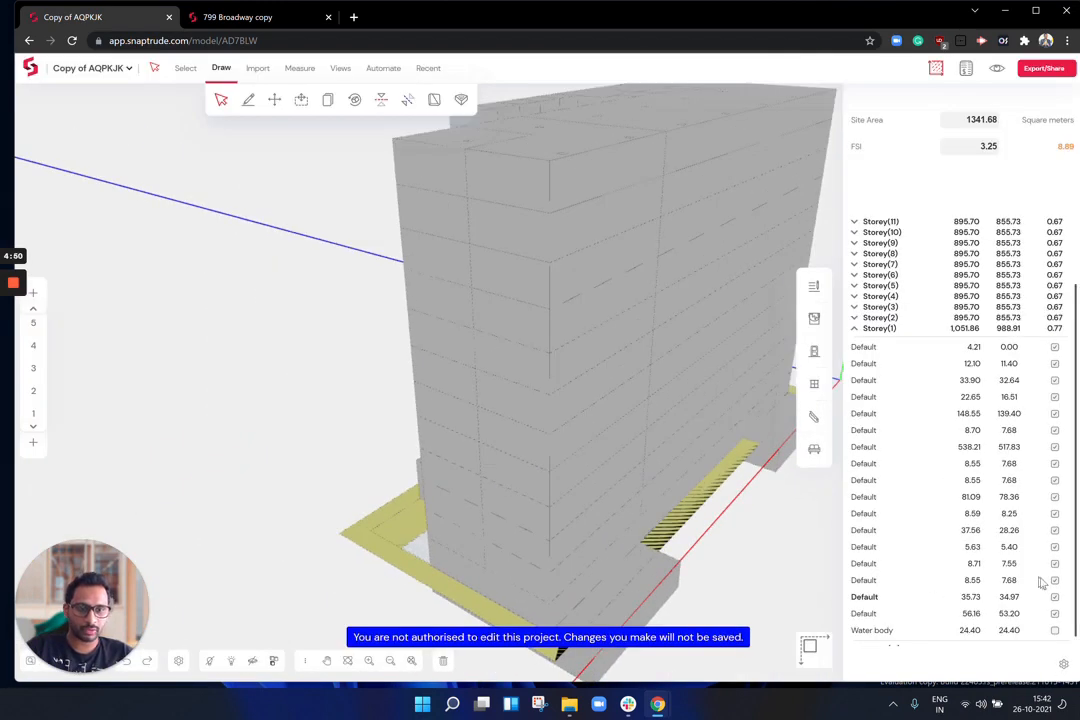
click(1055, 597)
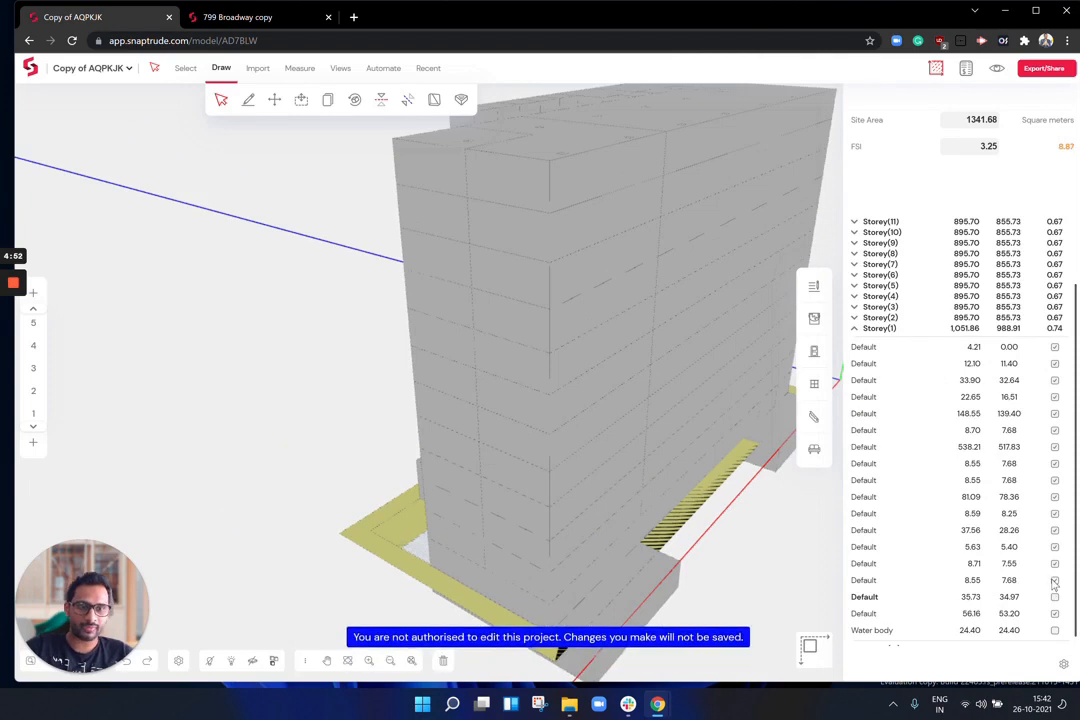
click(1055, 580)
click(1055, 564)
click(1055, 547)
Step: Check the updated FSI of 8.85, then collapse Storey(1) and close the statement
drag(1057, 147, 1070, 147)
click(1024, 171)
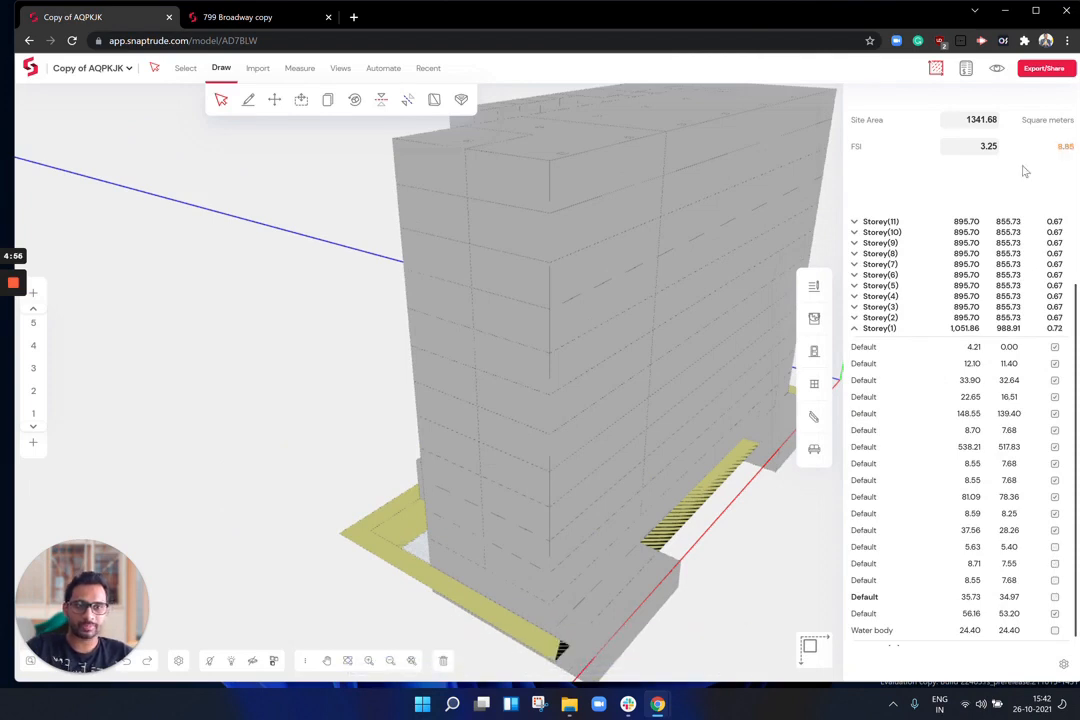
click(889, 336)
click(936, 69)
middle_drag(664, 287, 577, 329)
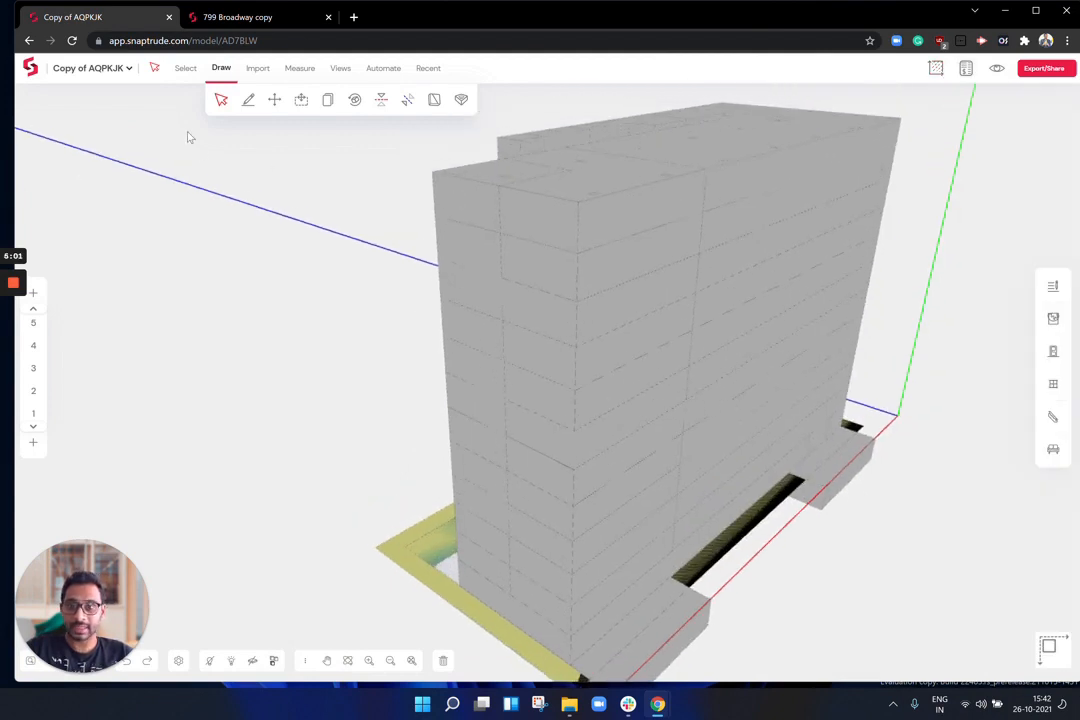
Step: Select the twelve left-column tower blocks and mirror them with Flip X
click(489, 205)
shift+click(509, 236)
shift+click(443, 253)
shift+click(518, 268)
shift+click(487, 372)
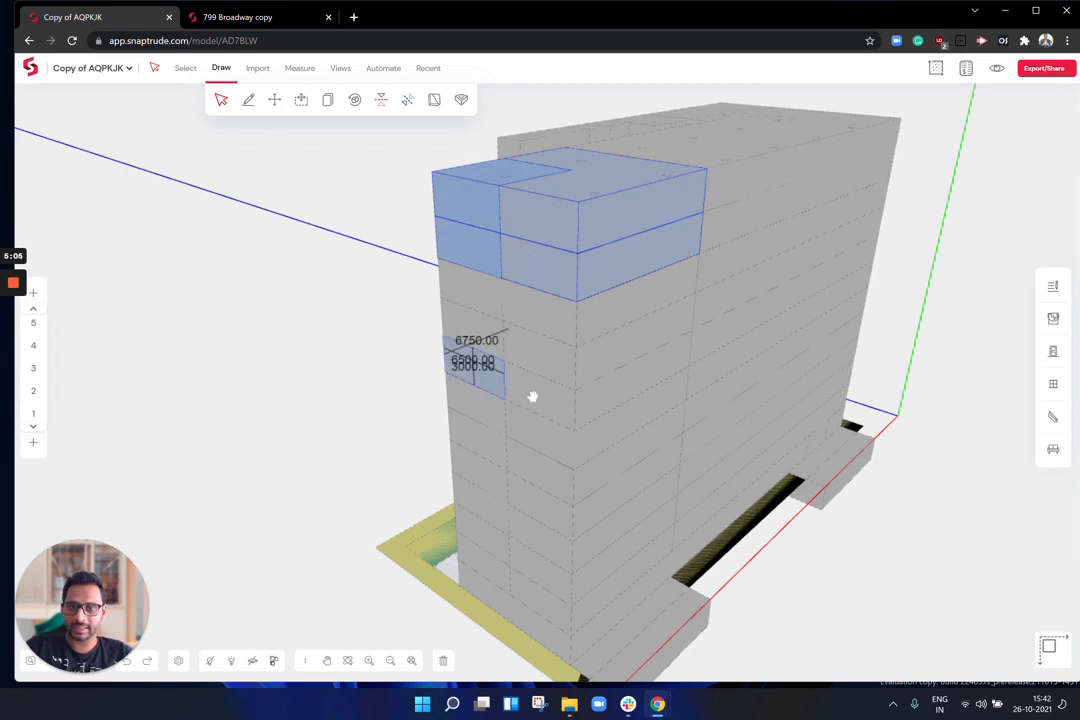
shift+click(533, 397)
shift+click(499, 417)
shift+click(521, 427)
shift+click(487, 511)
shift+click(522, 532)
shift+click(499, 544)
shift+click(519, 557)
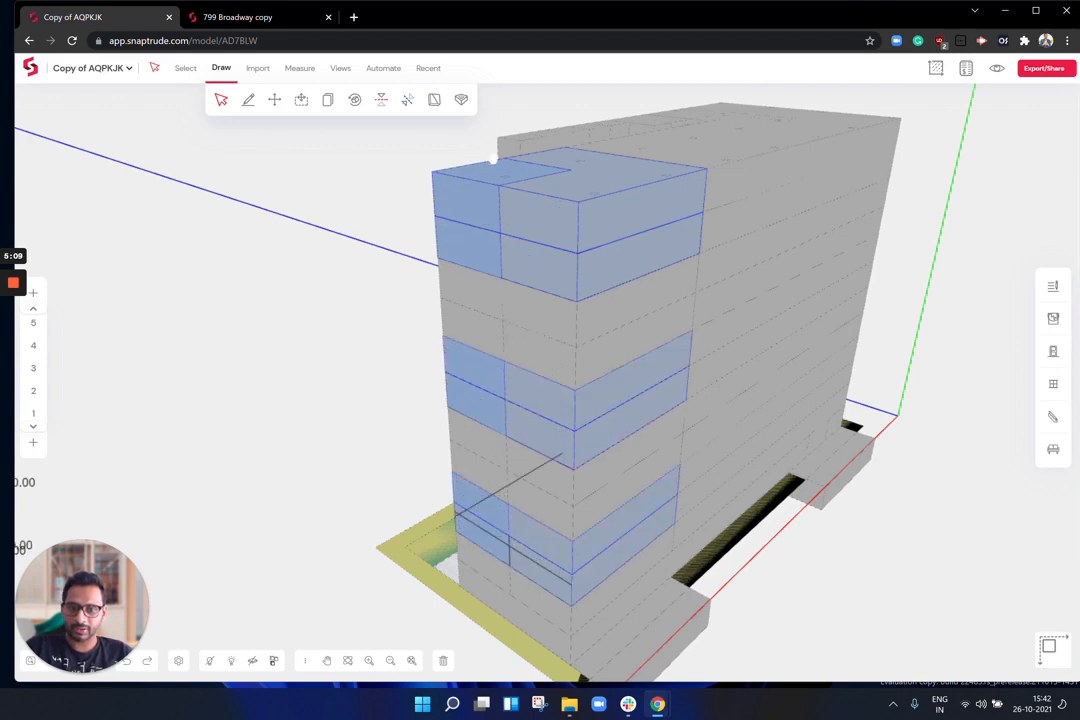
click(382, 104)
Step: Push/pull top block faces to 6600 and out to the neighbouring edge
drag(569, 241, 461, 252)
click(301, 101)
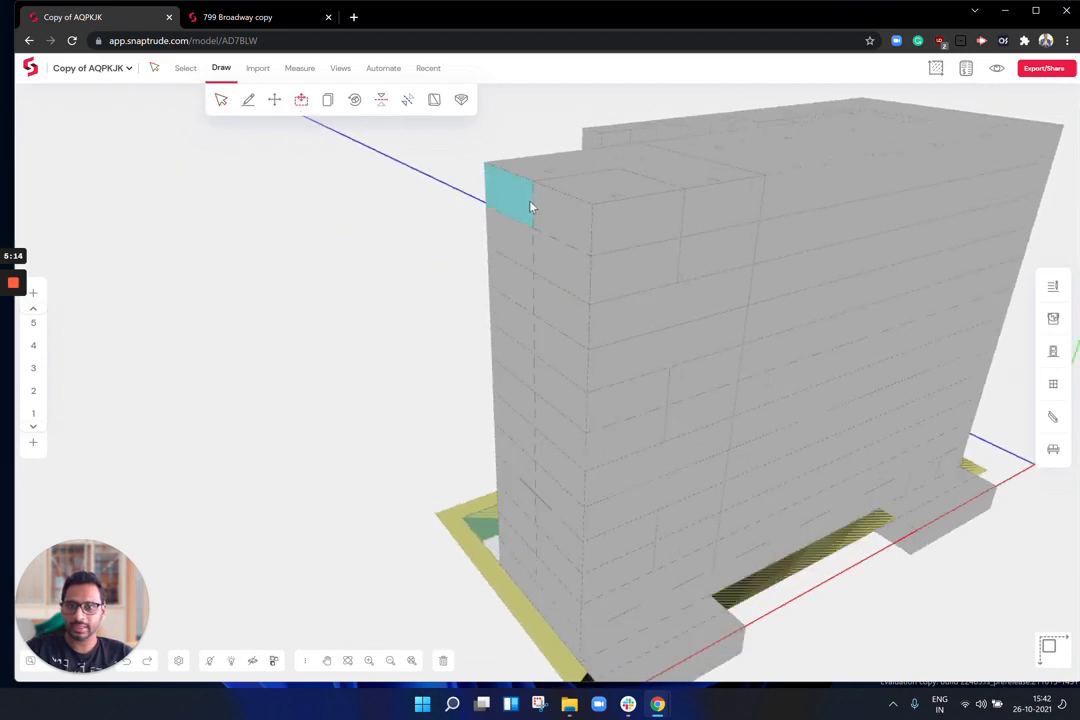
click(512, 218)
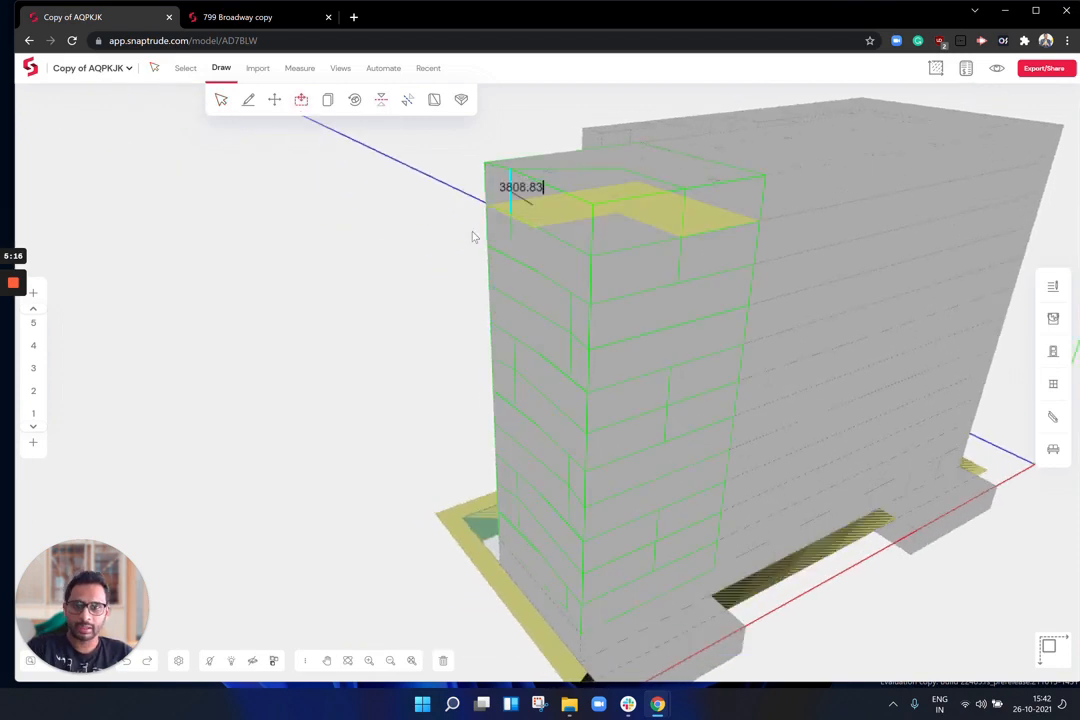
click(638, 230)
click(636, 226)
click(810, 272)
drag(364, 268, 645, 293)
drag(492, 422, 462, 268)
right_drag(462, 268, 593, 325)
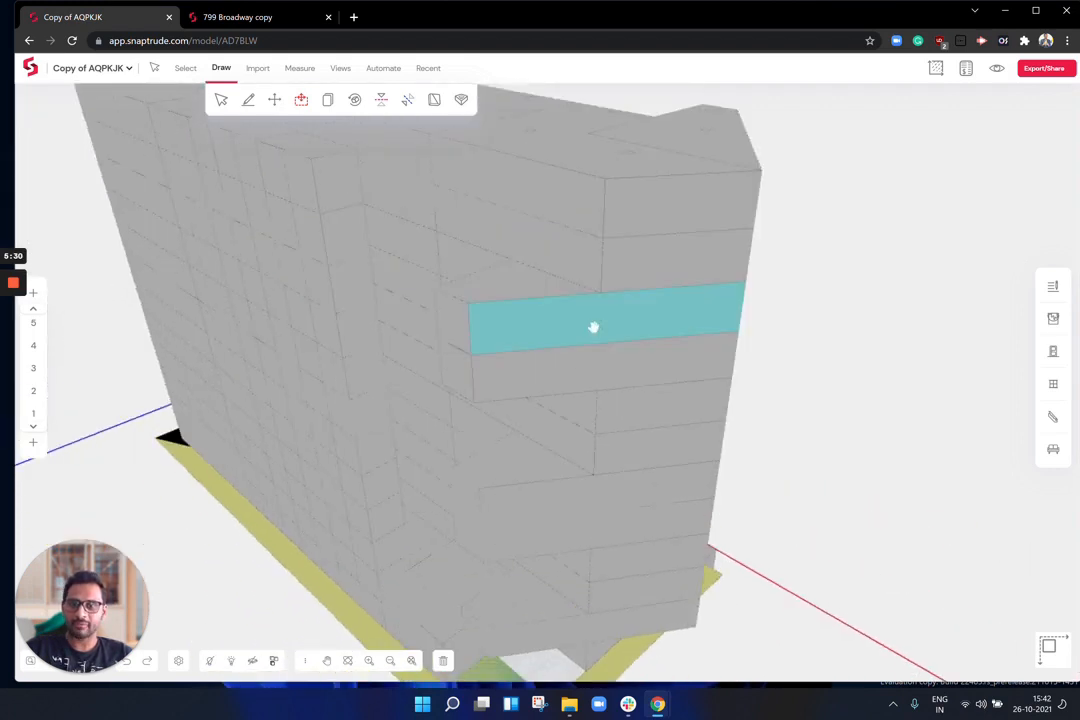
drag(593, 325, 535, 299)
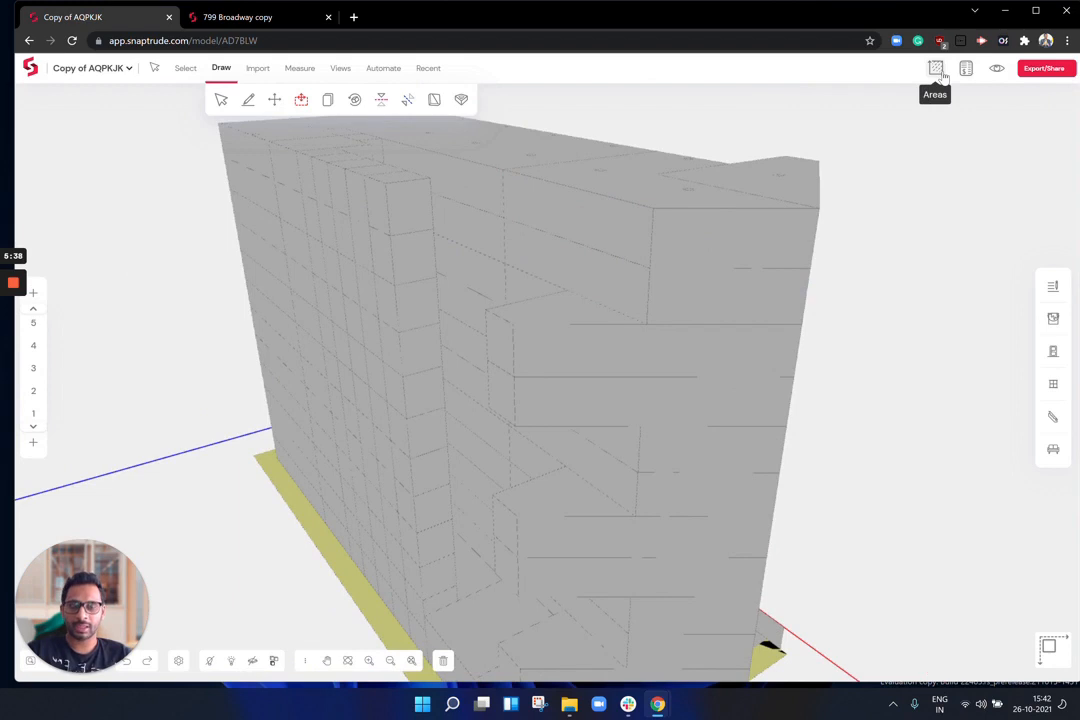
Step: Review the area statement showing twelve storeys plus basement at FSI 9.3, then close it
click(937, 69)
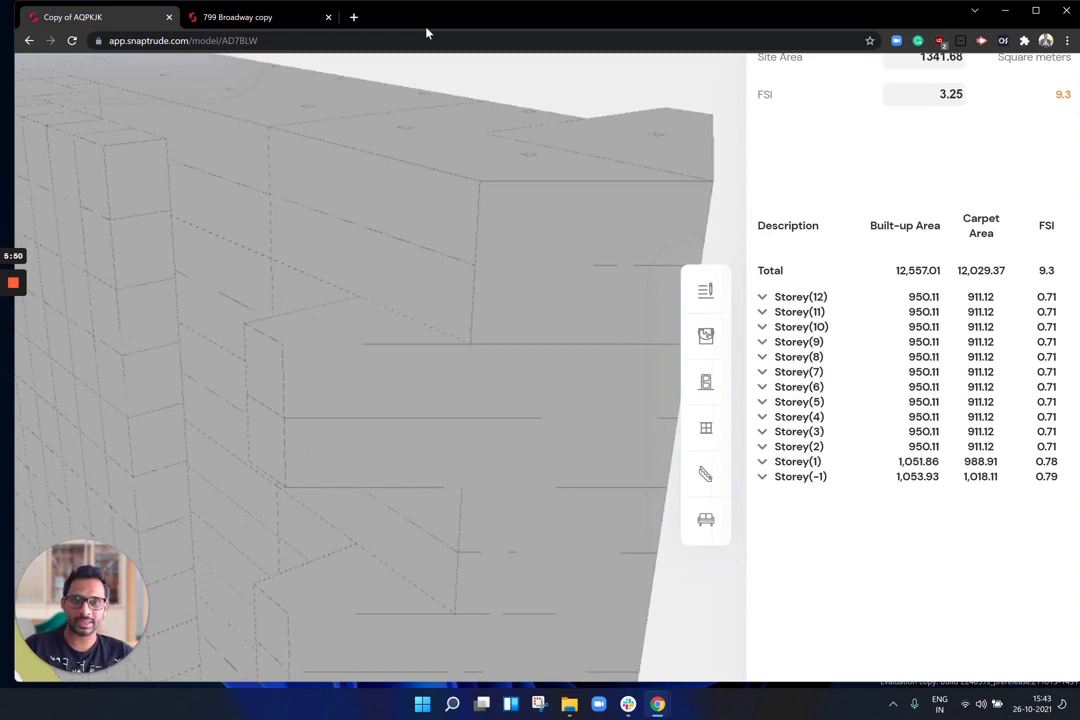
click(606, 370)
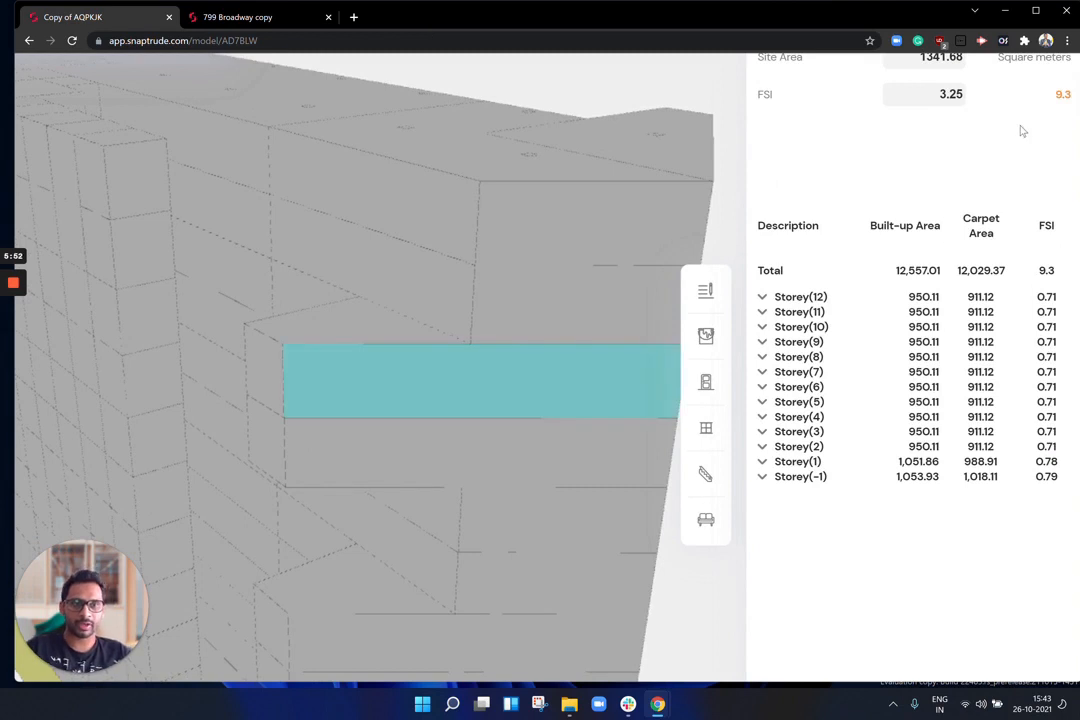
ctrl+scroll(1017, 147, down, 3)
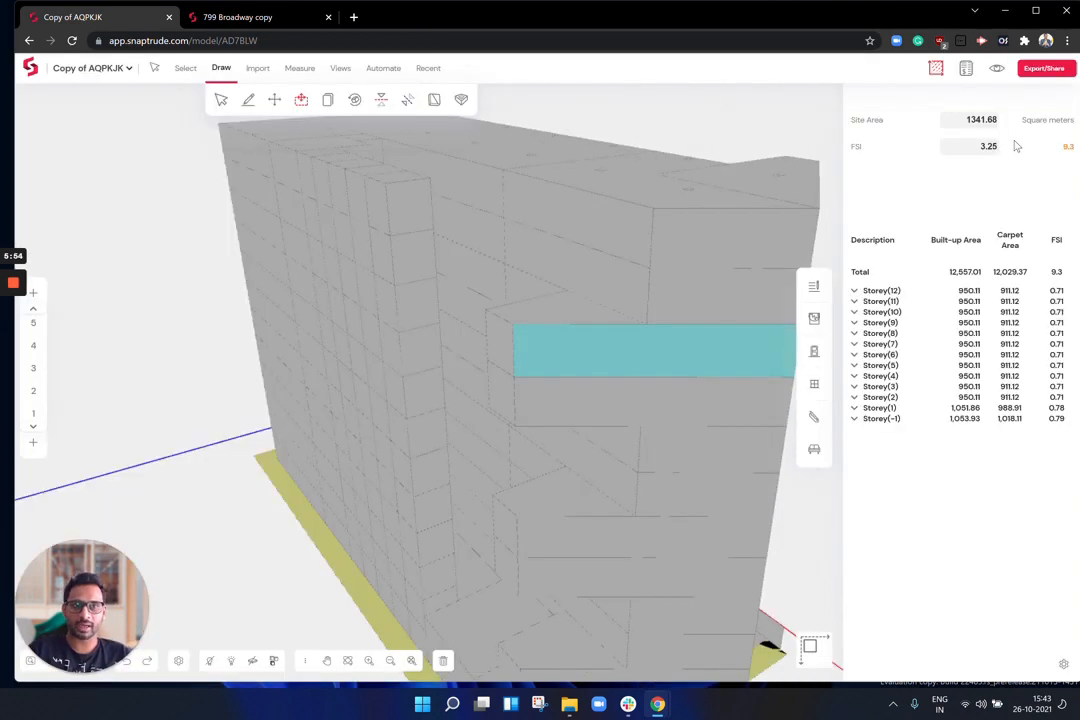
click(935, 68)
Step: Bring up the Import options for uploading a sketch or CAD file
middle_drag(756, 395, 750, 371)
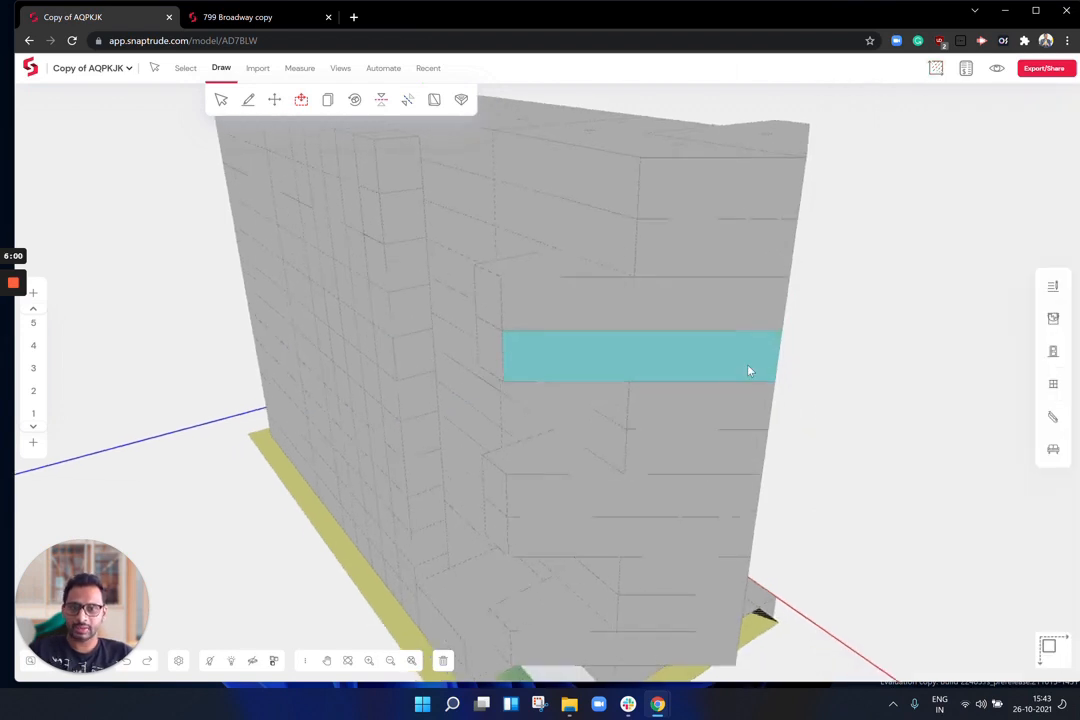
scroll(734, 382, down, 4)
scroll(735, 292, up, 5)
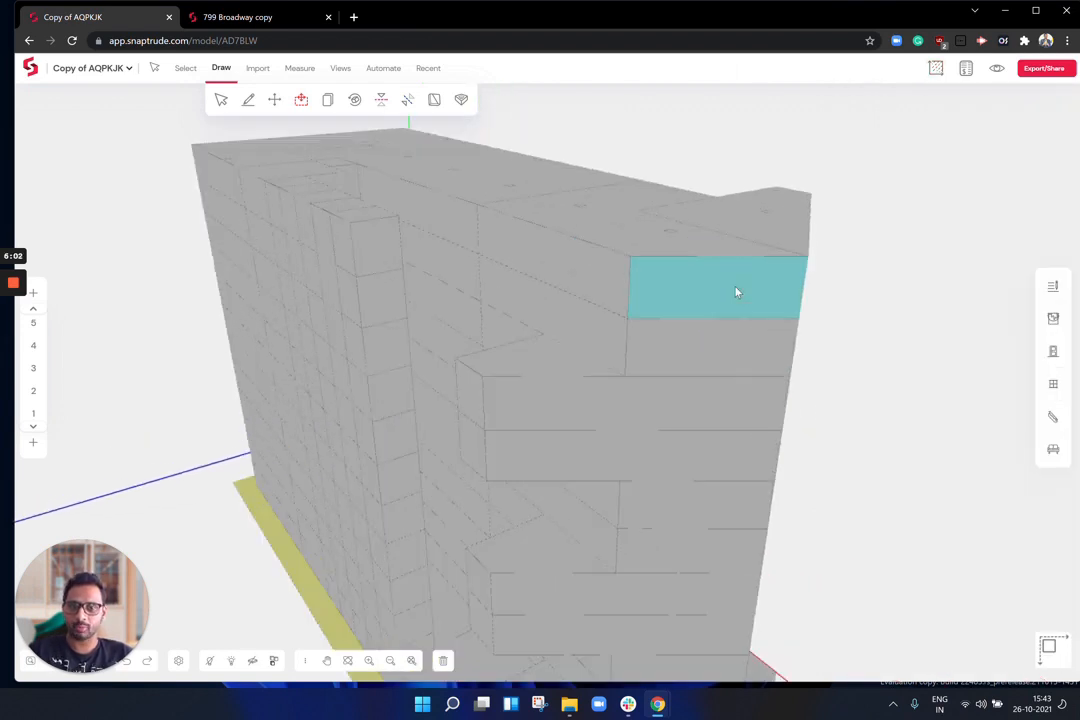
click(266, 70)
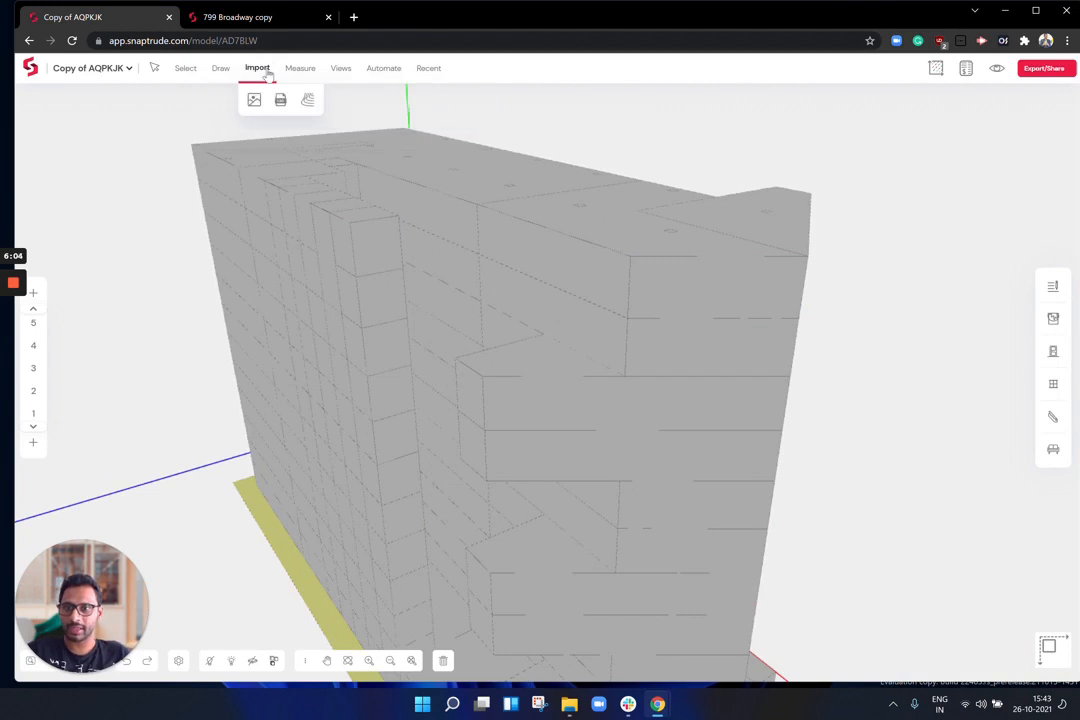
Step: Centre the topography map on Dumbarton House by Q St NW, enable Elevations, and load it
click(308, 100)
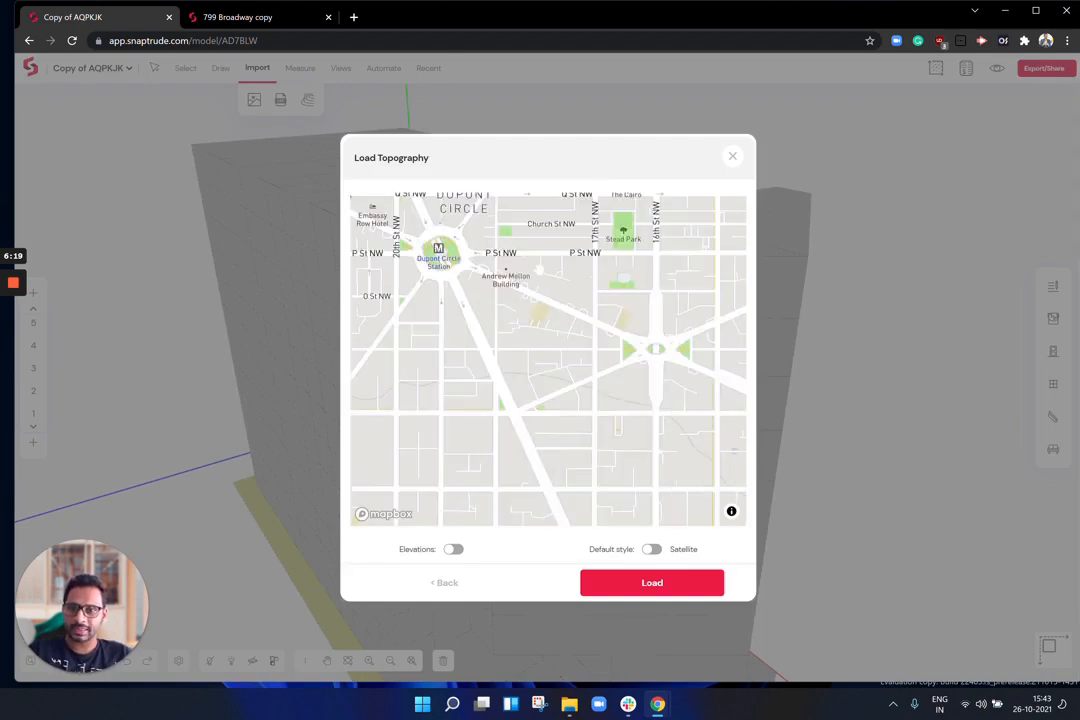
drag(577, 351, 674, 397)
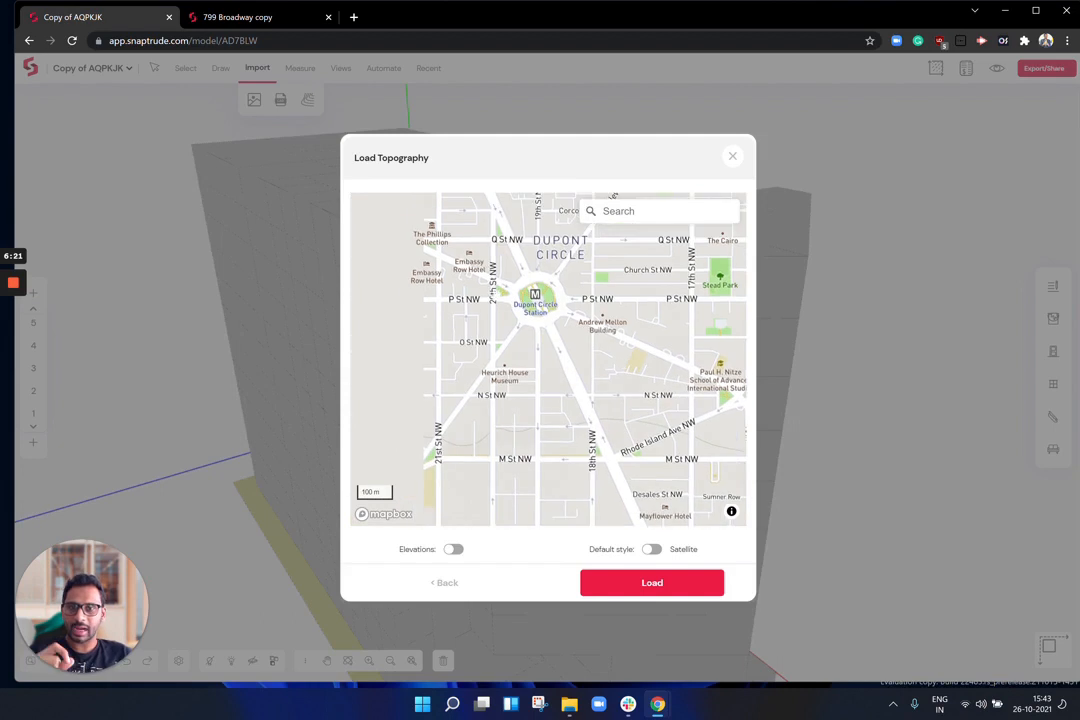
drag(580, 375, 668, 392)
drag(427, 277, 510, 300)
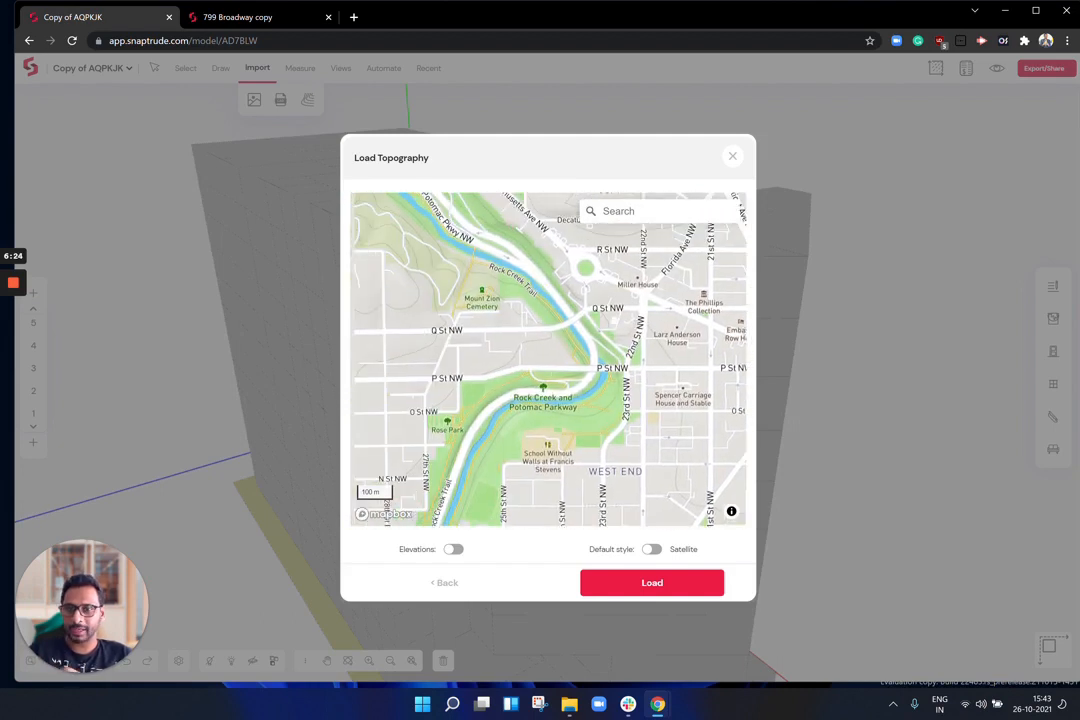
drag(416, 282, 504, 300)
scroll(497, 339, up, 5)
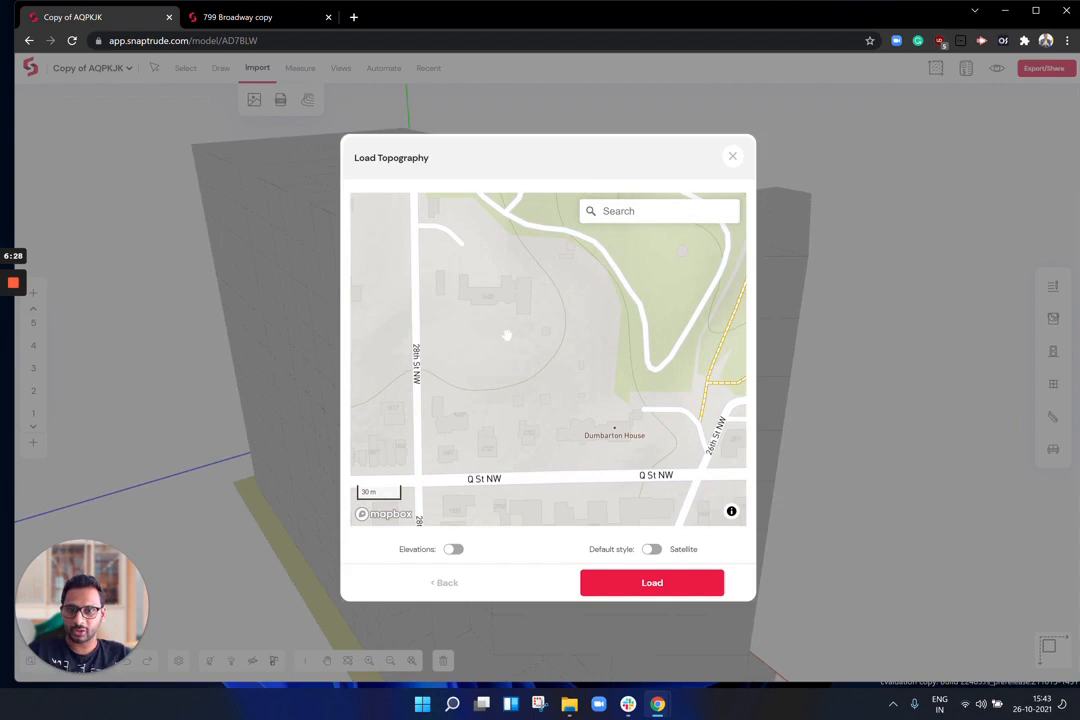
click(640, 211)
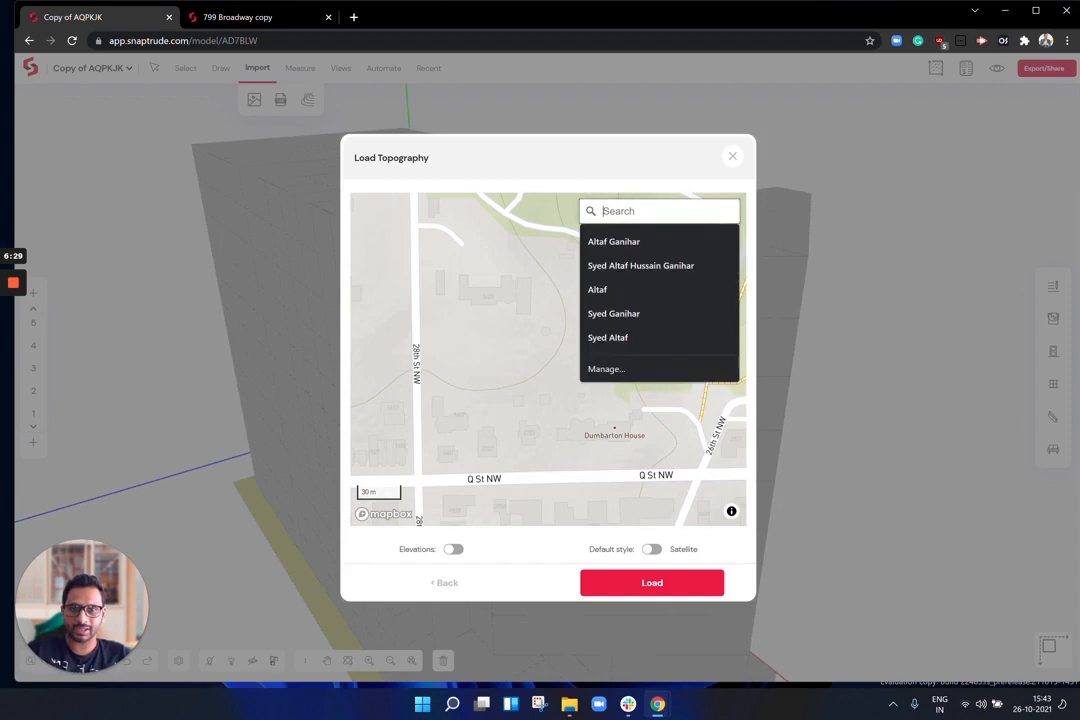
click(645, 173)
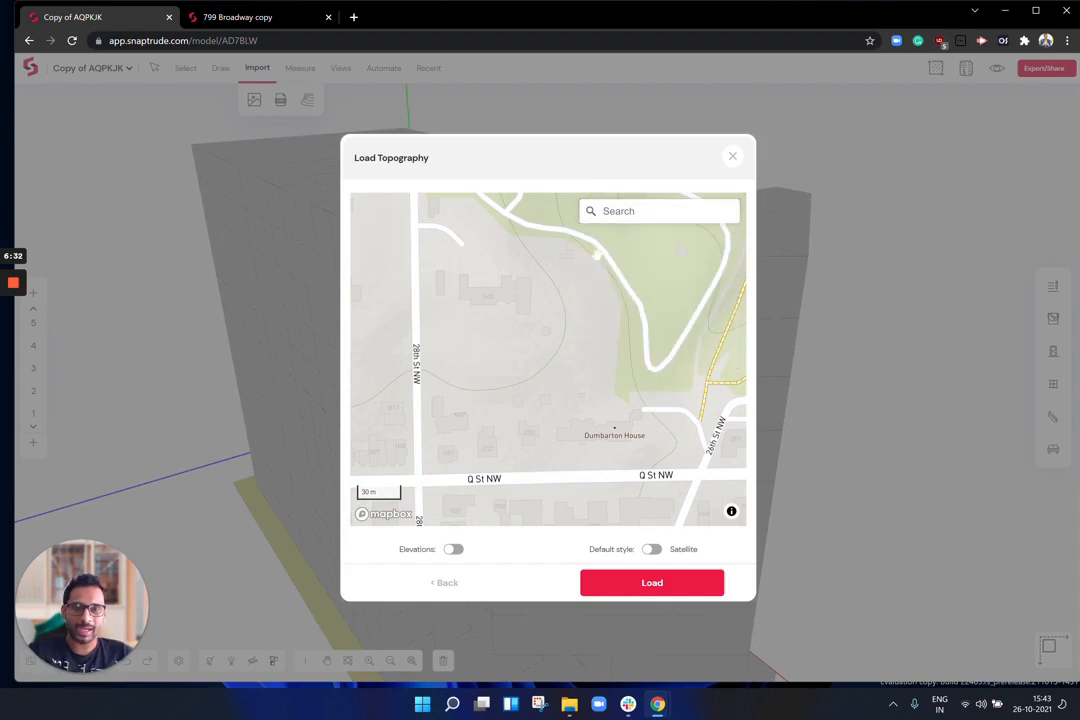
drag(559, 352, 573, 344)
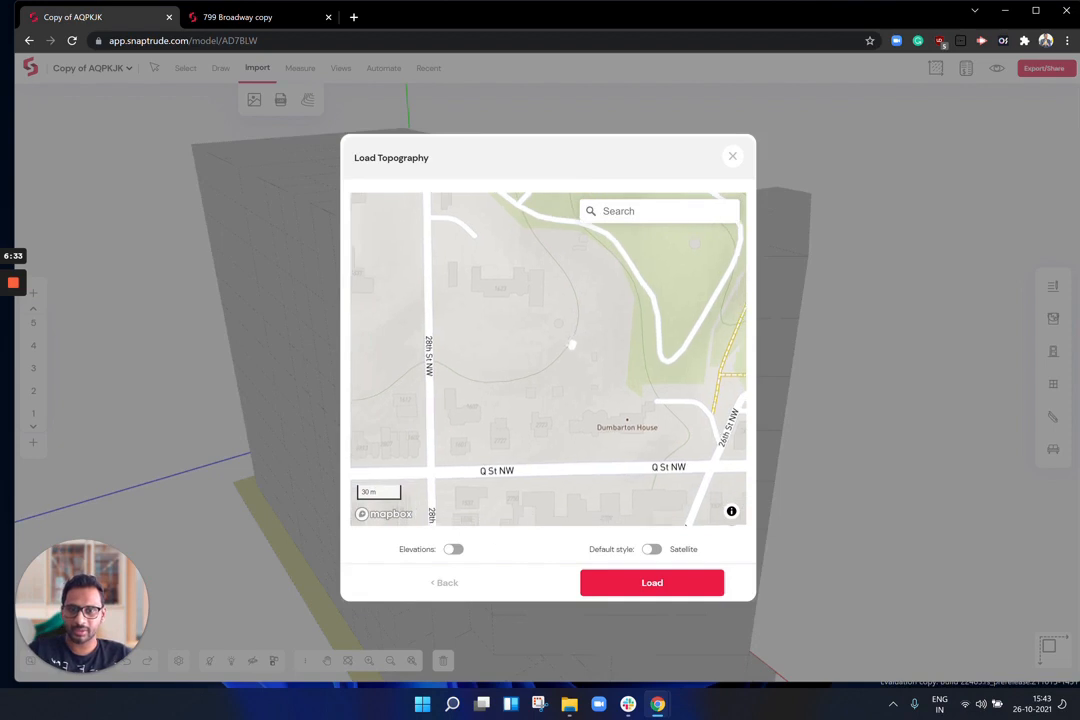
click(454, 550)
click(655, 588)
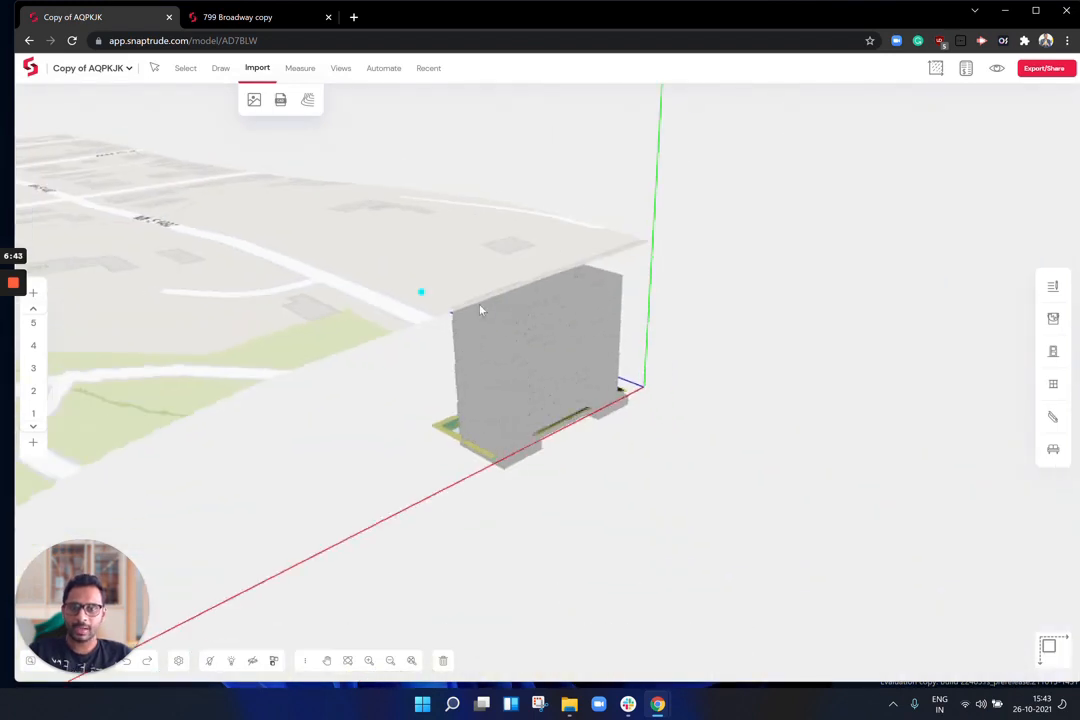
Step: Orbit low around the loaded street map until 28th St runs horizontally past the tower
middle_drag(362, 292, 758, 351)
middle_drag(570, 310, 507, 432)
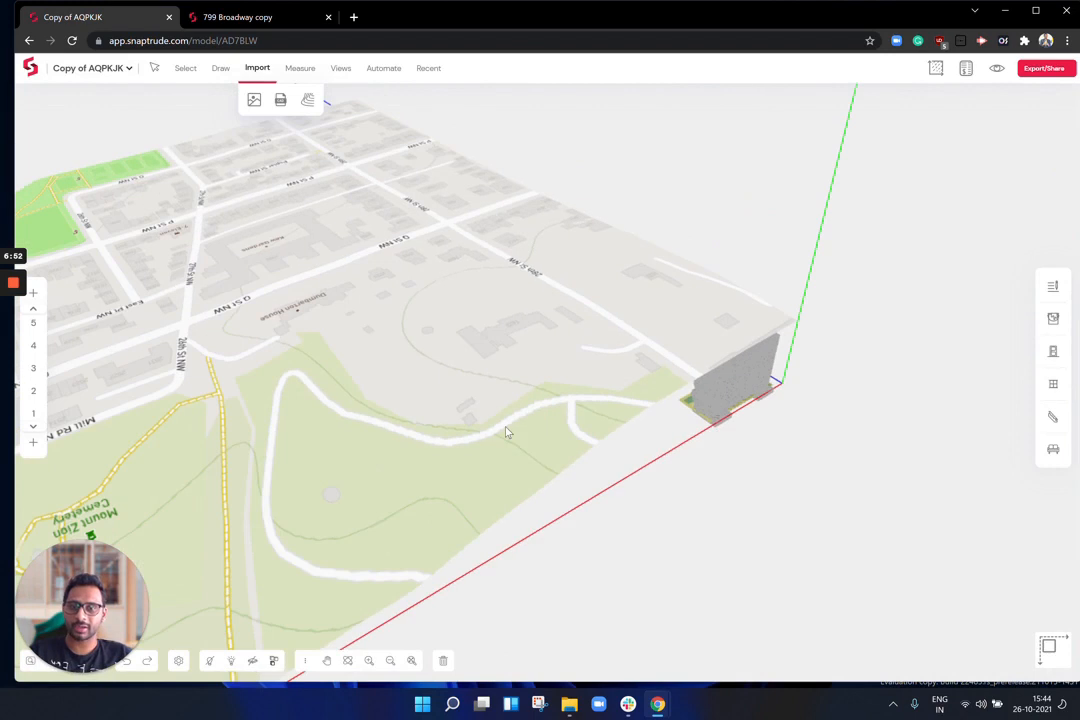
middle_drag(834, 439, 470, 405)
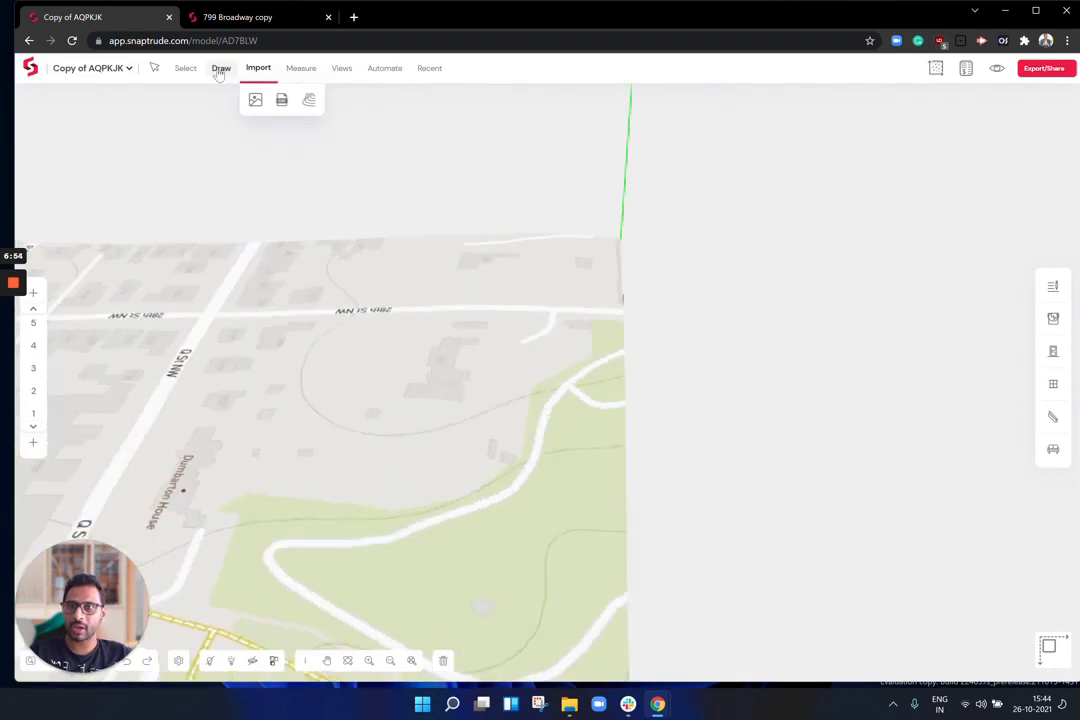
click(219, 72)
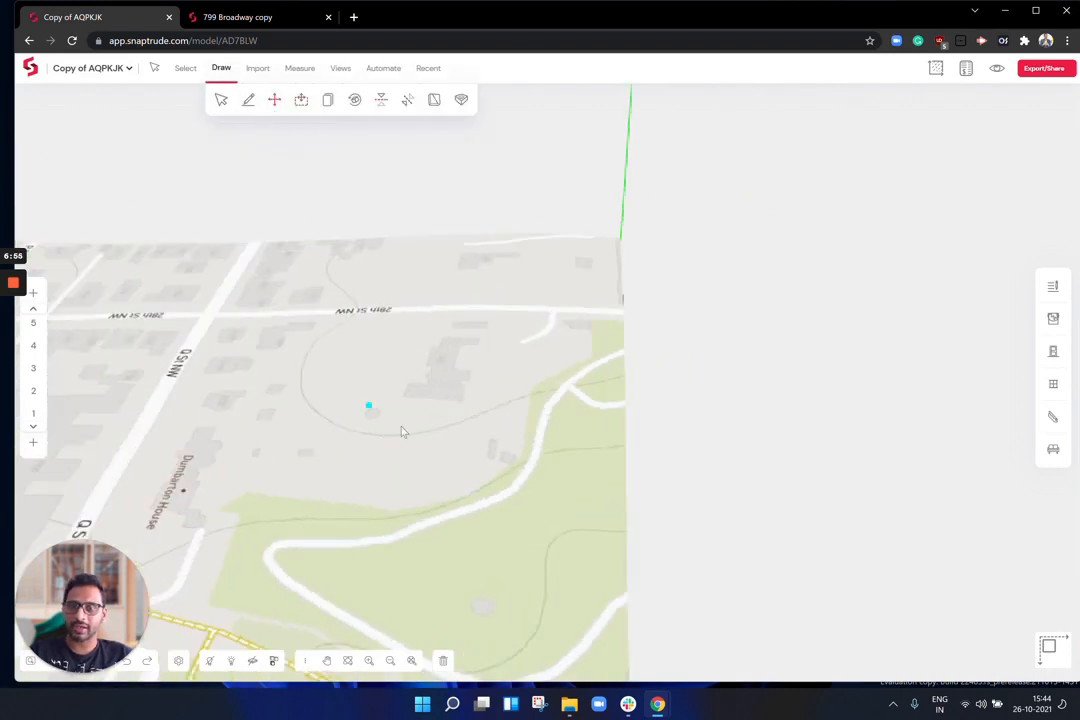
scroll(640, 350, down, 5)
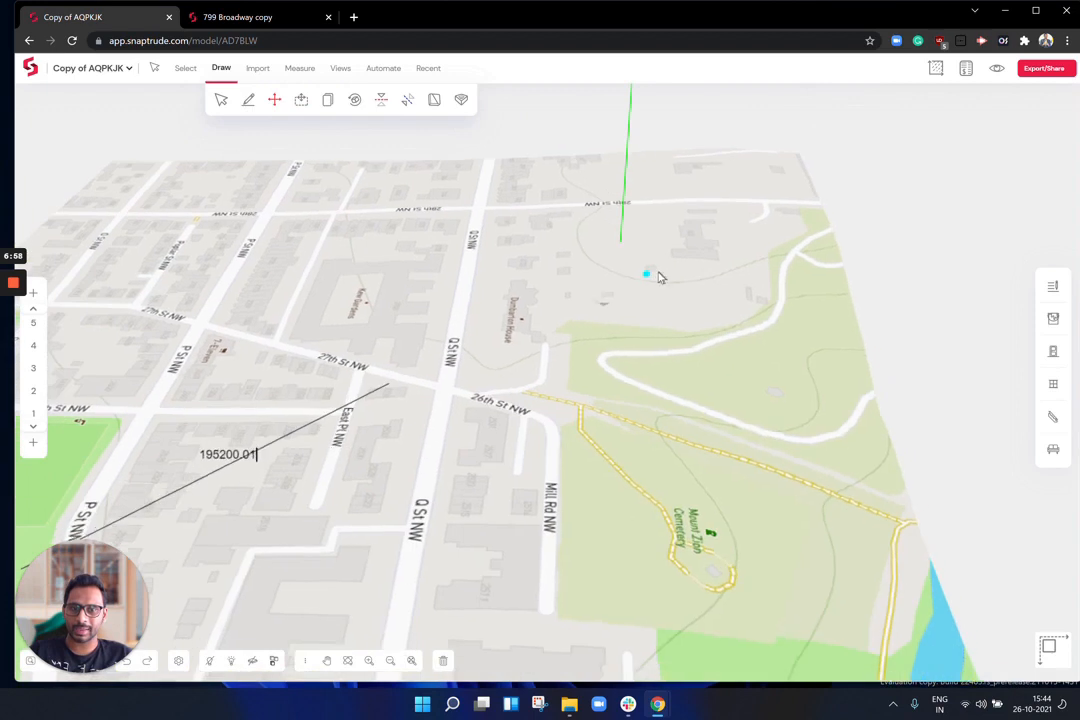
Step: Set the project datum at the building site on the street map
click(646, 308)
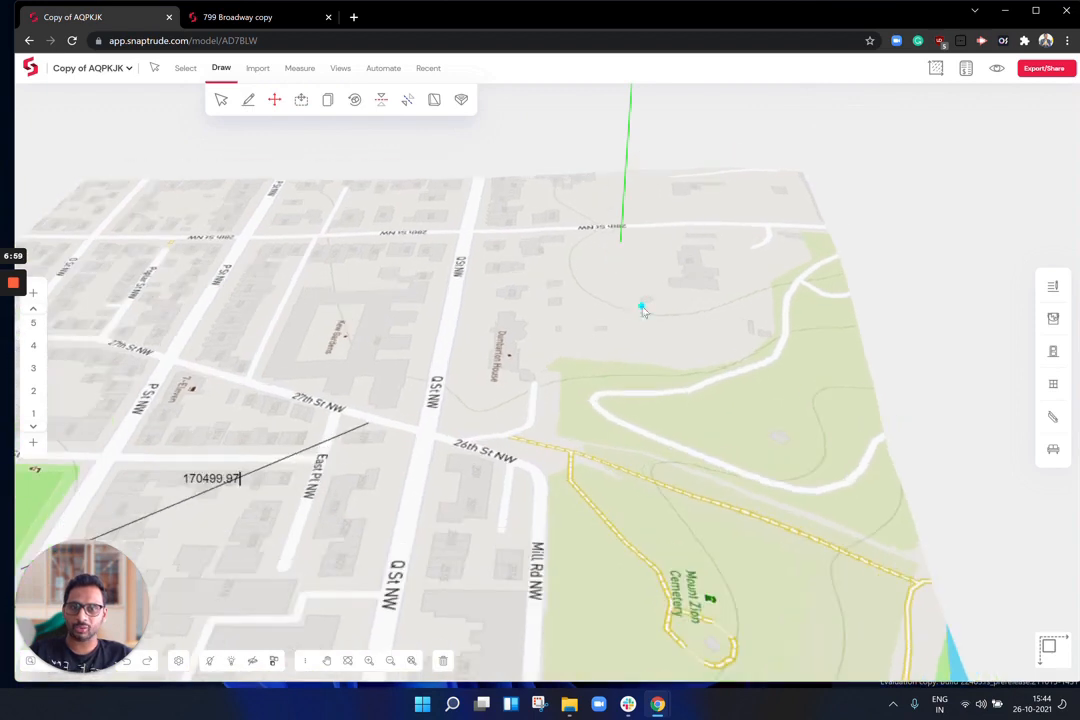
click(300, 70)
click(346, 99)
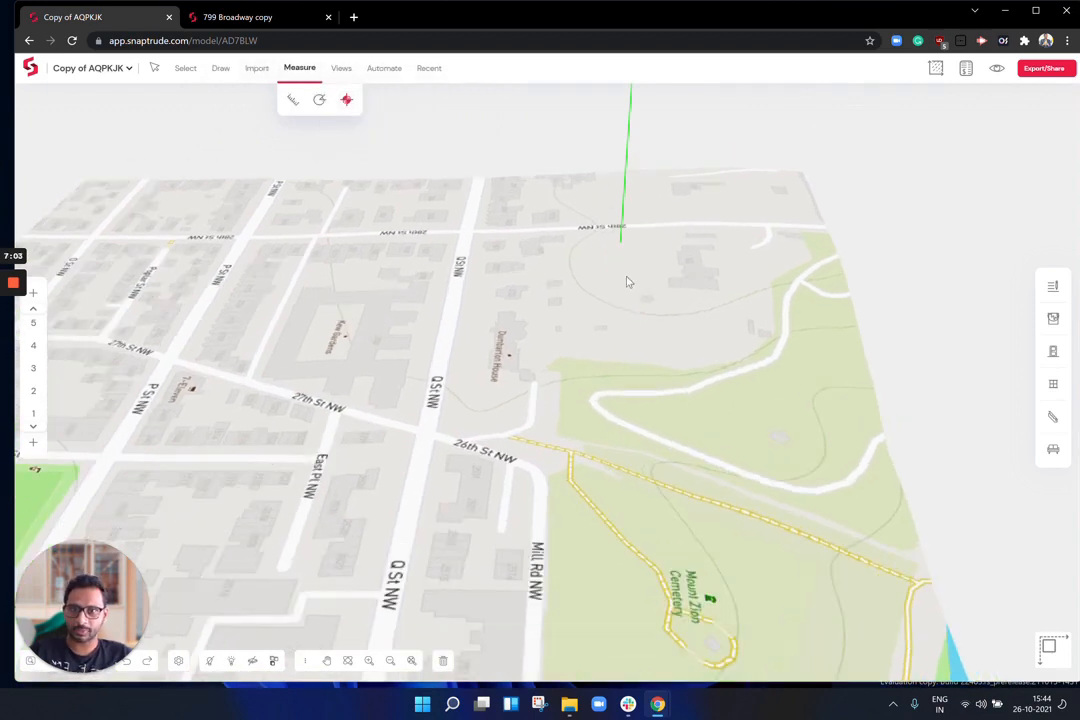
click(627, 276)
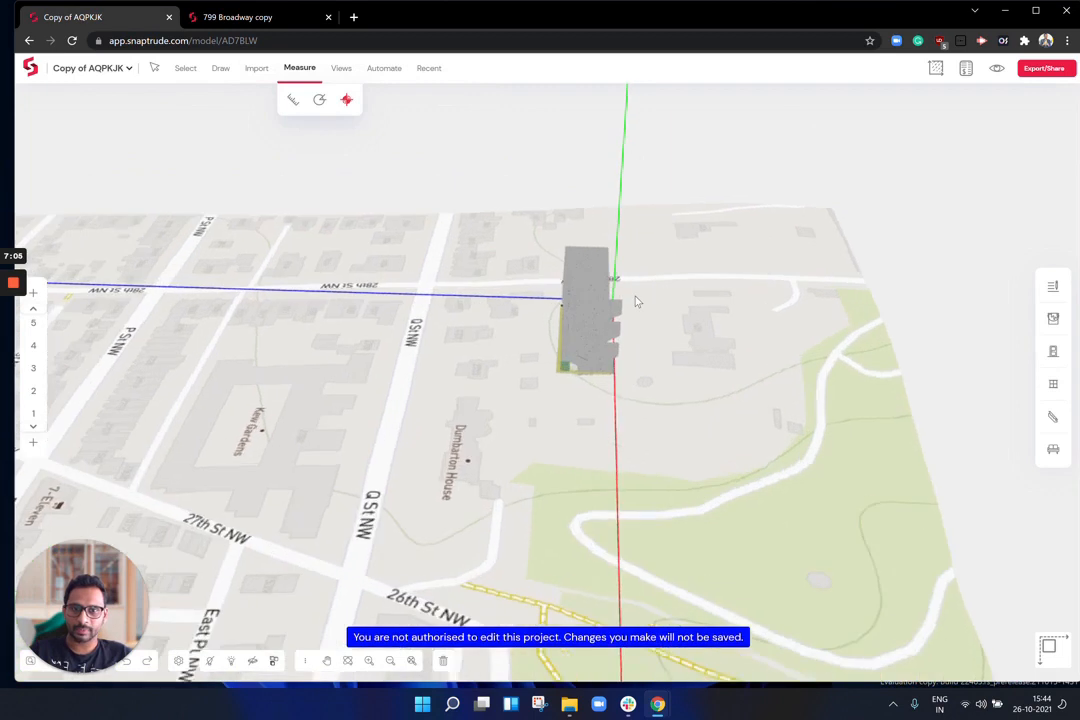
scroll(636, 301, up, 3)
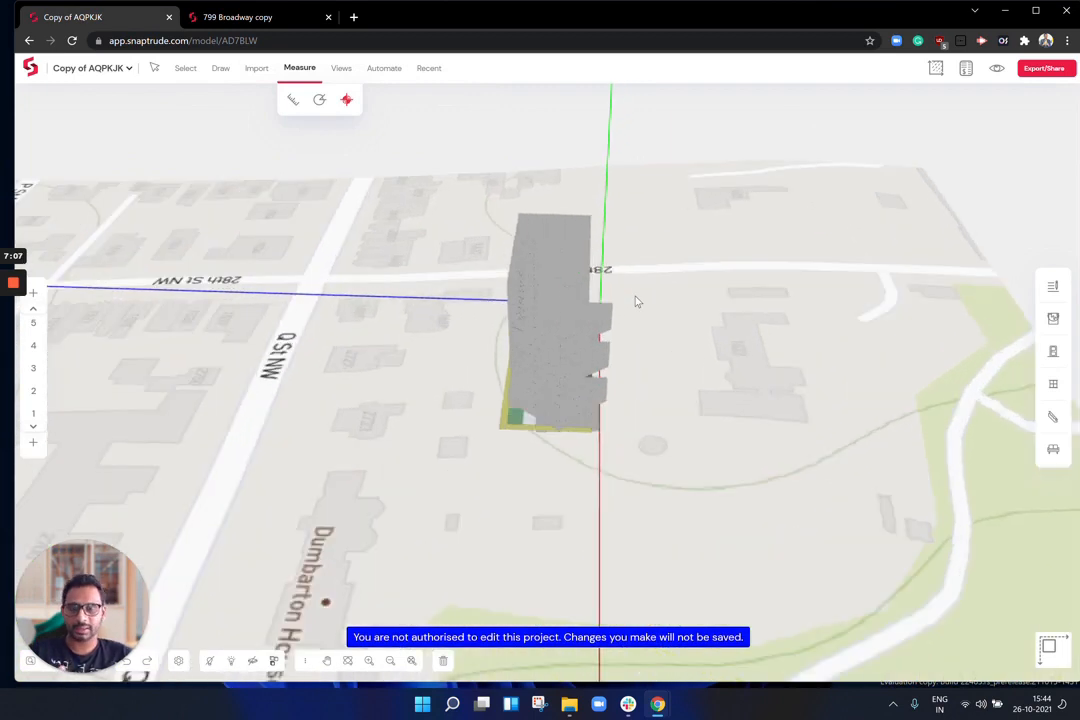
Step: Orbit in side-on around the tower now standing on its plot beside 28th St NW
click(153, 67)
right_drag(652, 383, 718, 382)
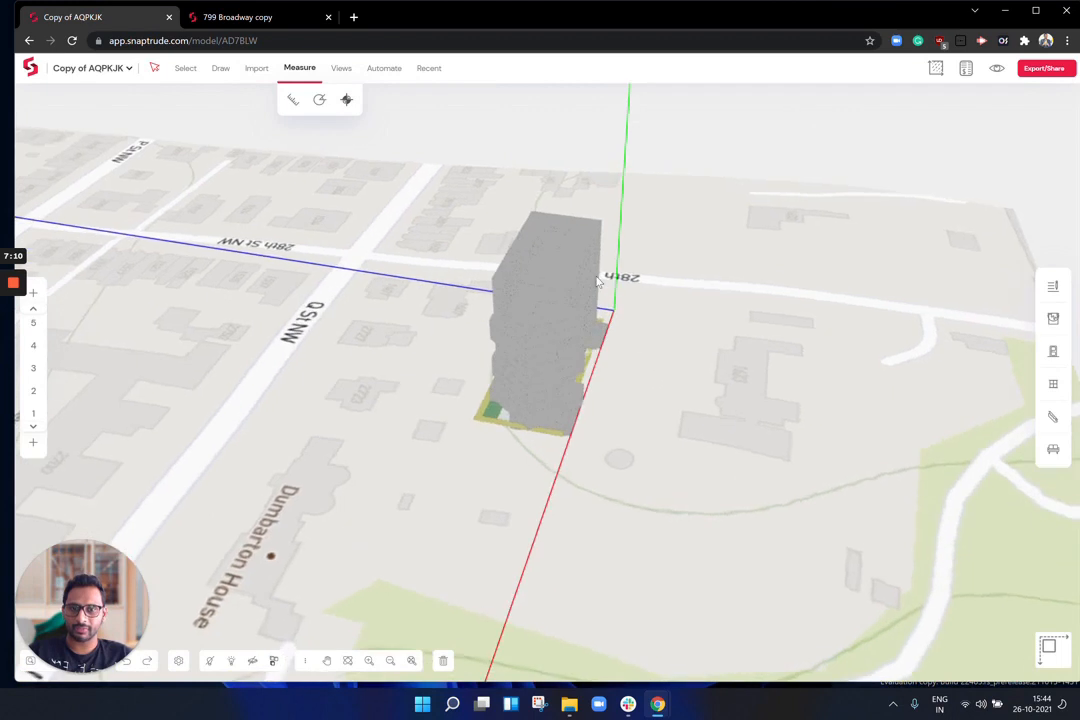
scroll(597, 280, up, 5)
right_drag(598, 273, 940, 278)
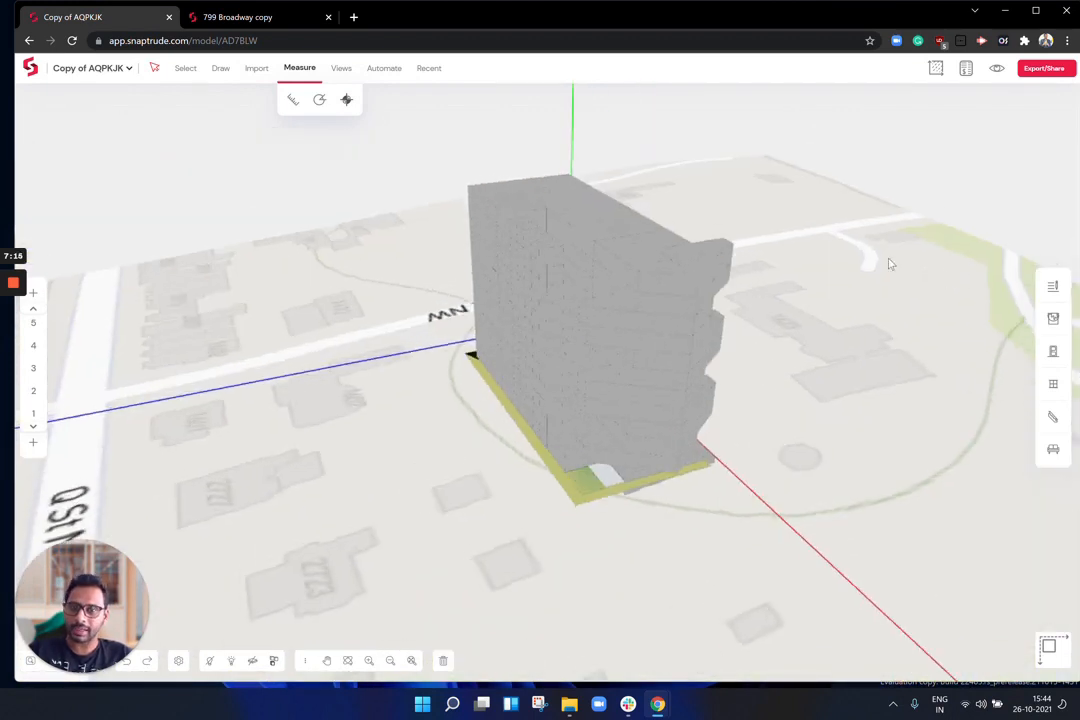
click(350, 70)
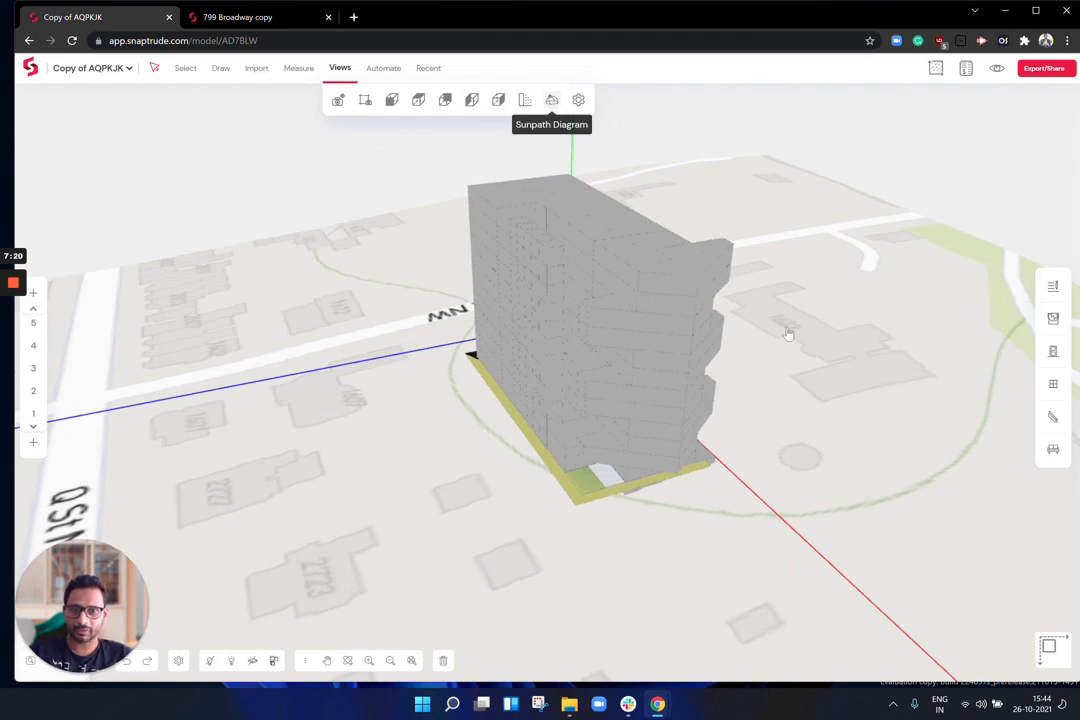
drag(895, 357, 533, 340)
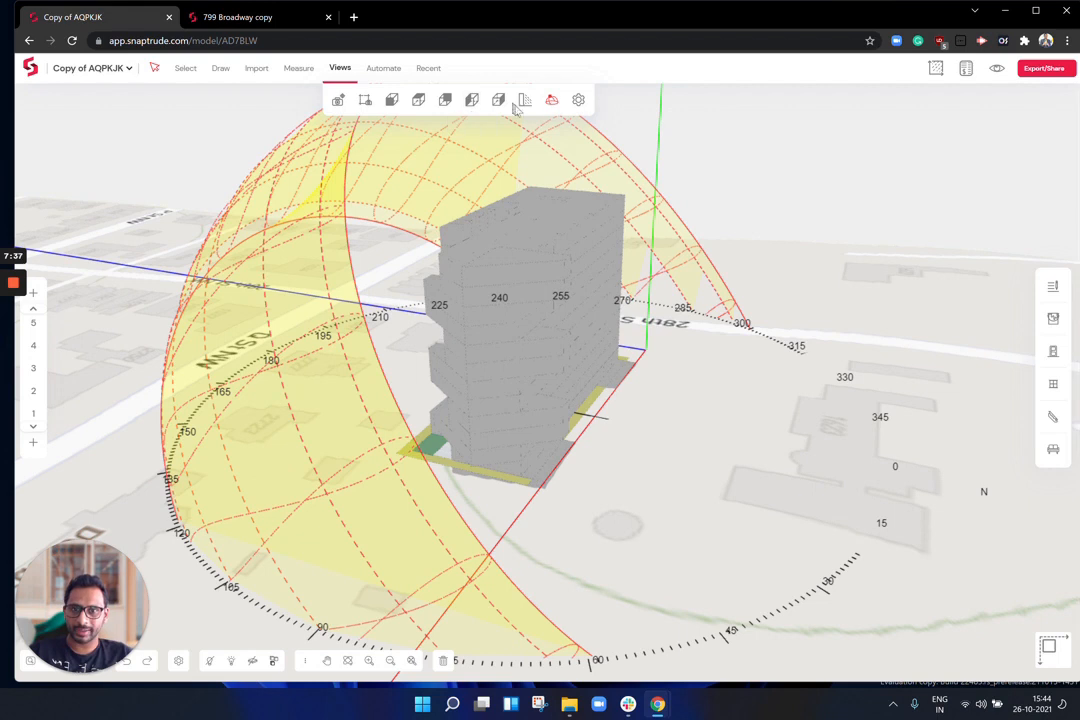
click(549, 107)
right_drag(419, 311, 704, 309)
right_drag(546, 288, 717, 291)
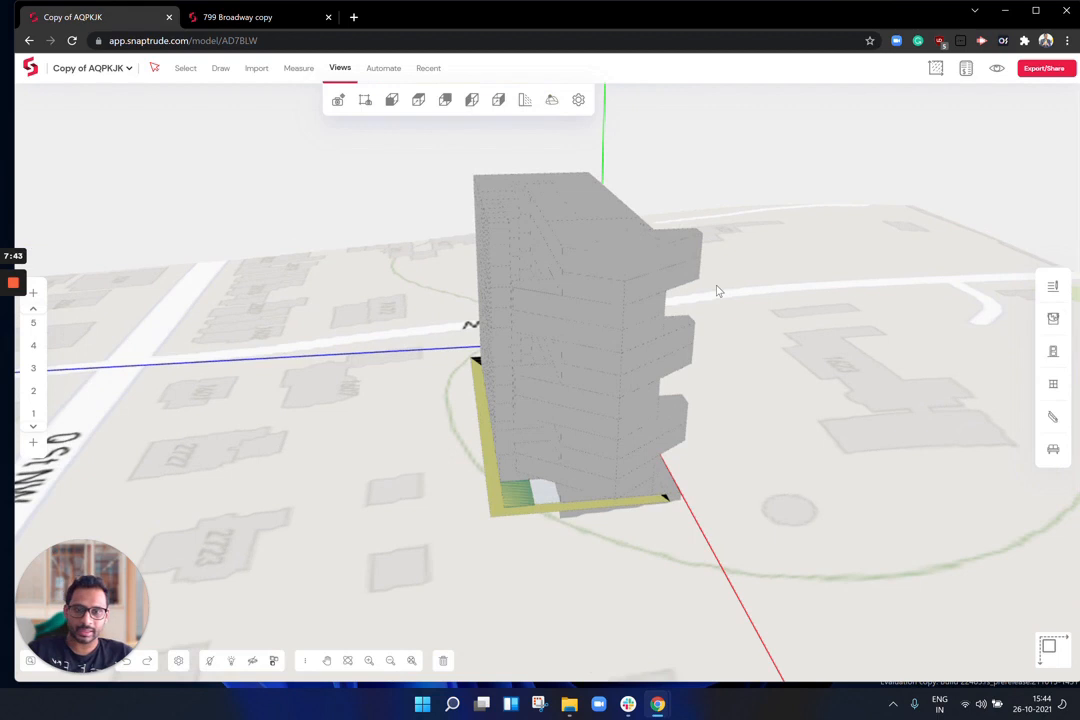
Step: Make Glass Curtain Wall, 25.00 thick, the default external wall type in Project Settings construction
click(384, 68)
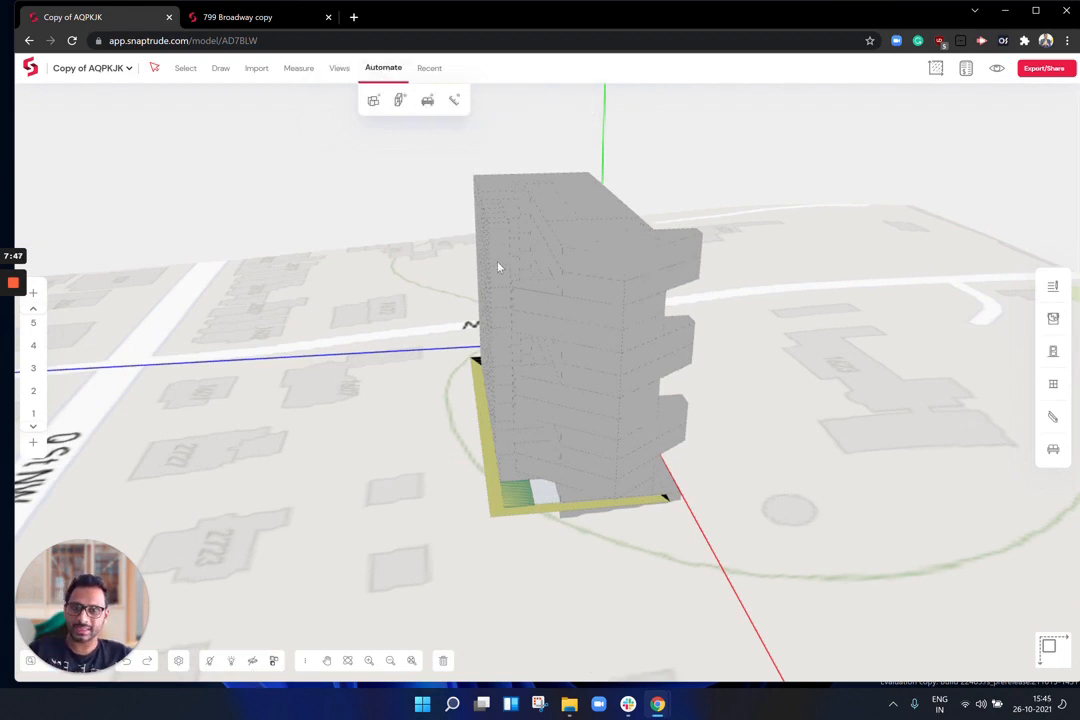
scroll(505, 268, up, 5)
scroll(555, 283, up, 1)
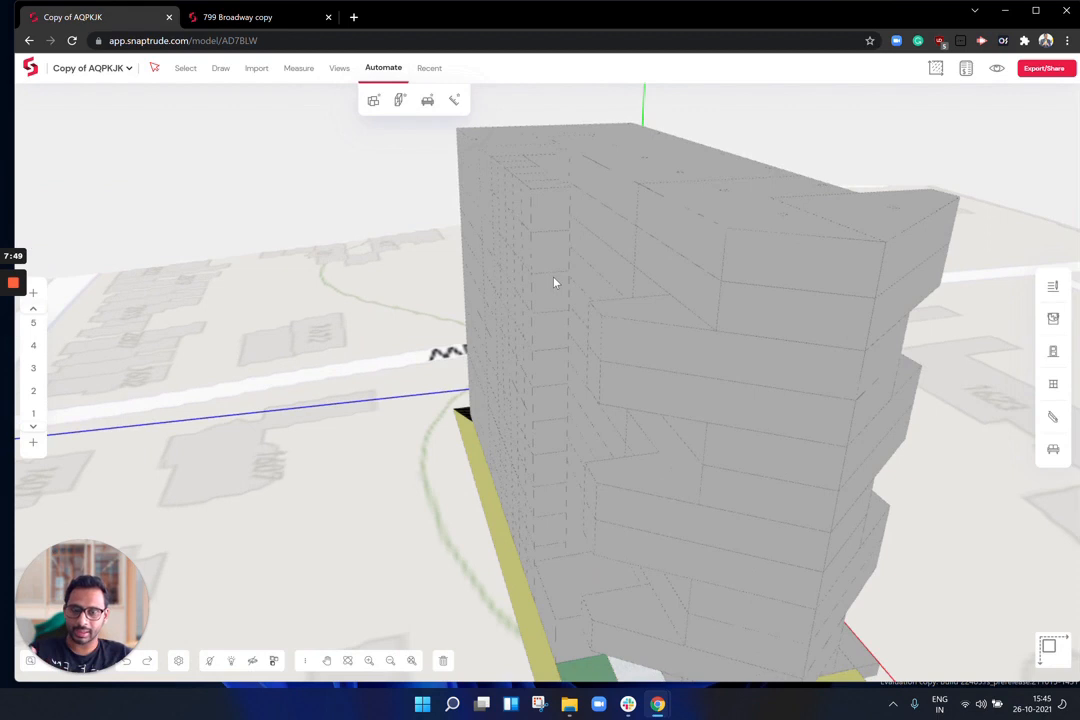
click(178, 662)
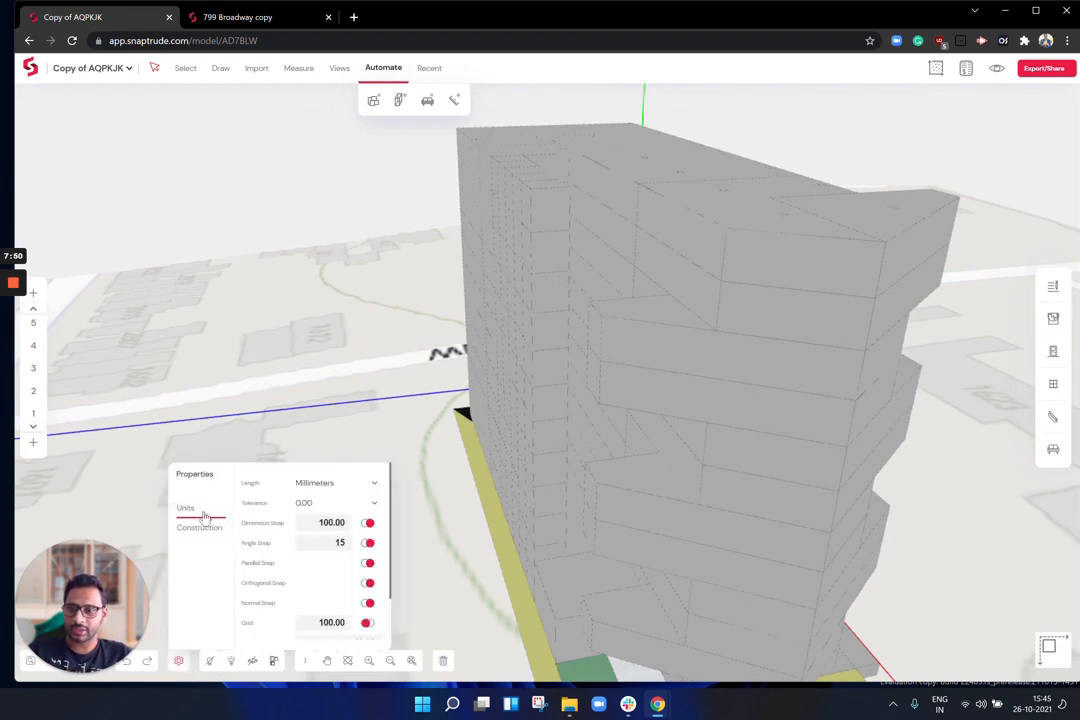
click(199, 526)
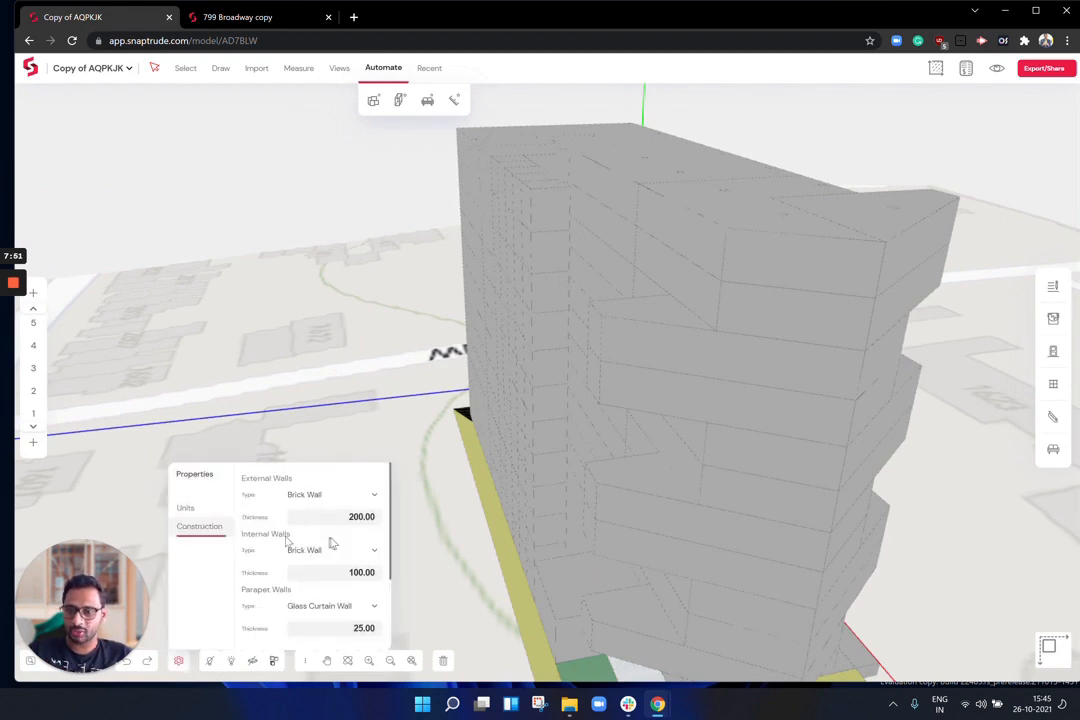
click(336, 497)
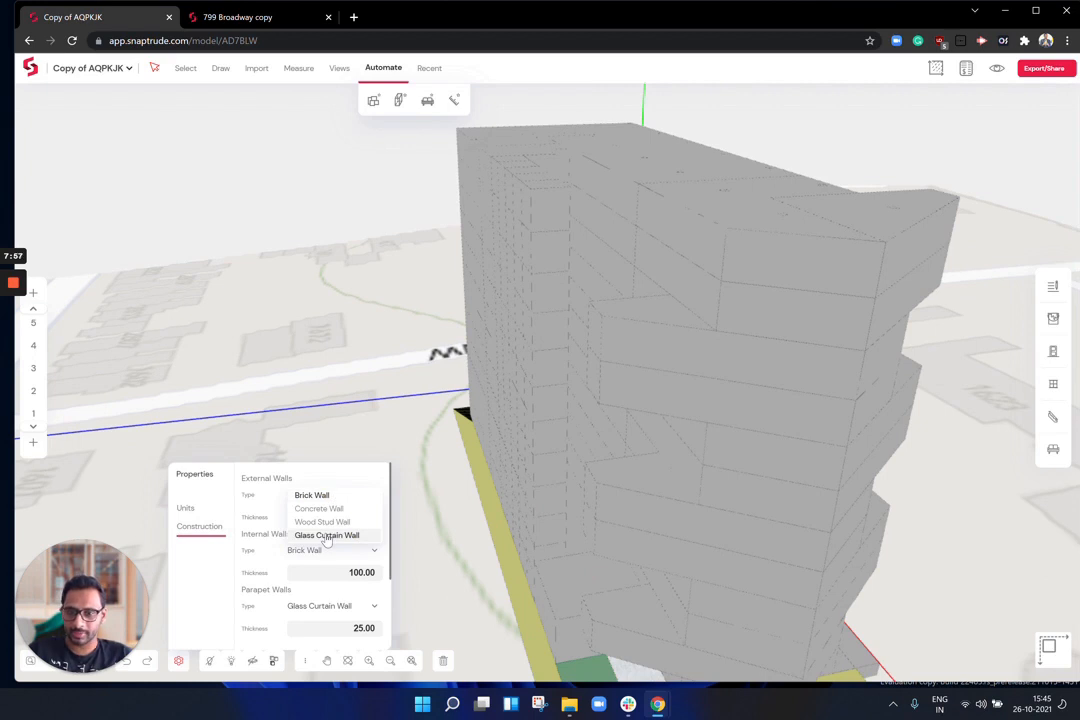
click(329, 537)
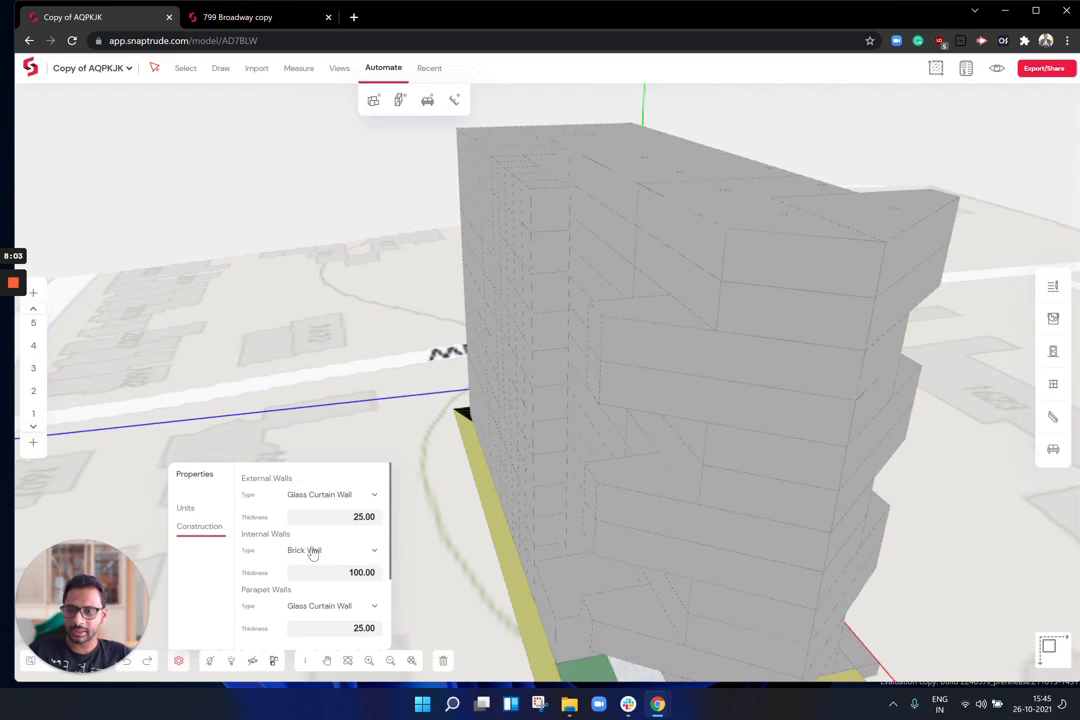
scroll(314, 556, down, 1)
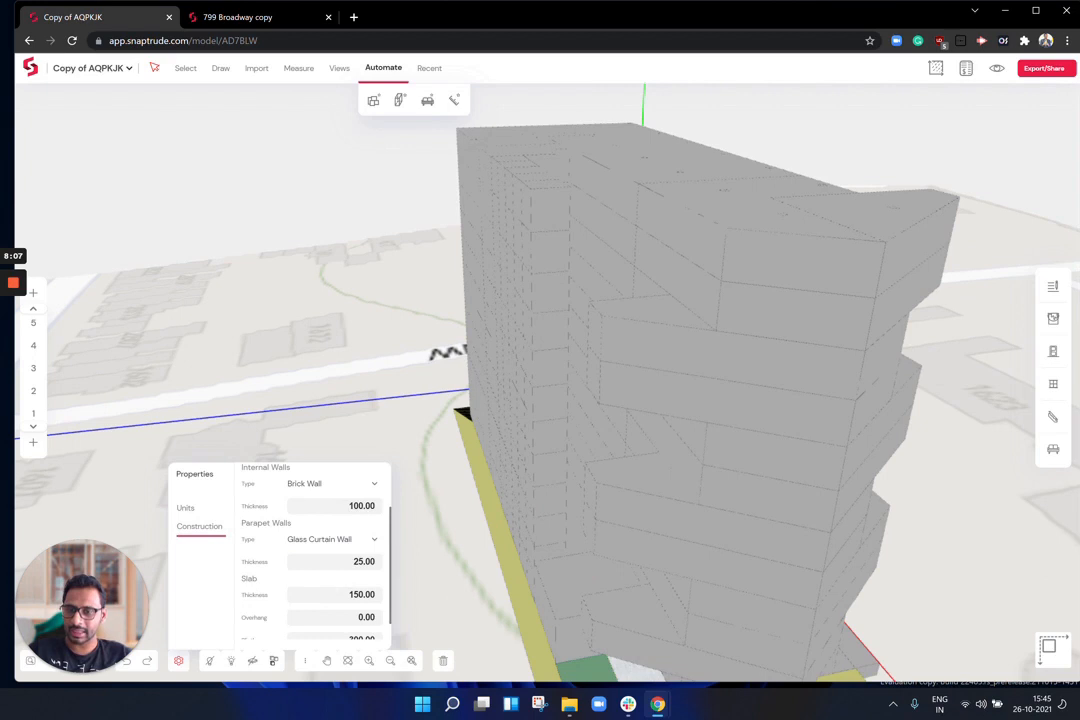
scroll(337, 590, down, 1)
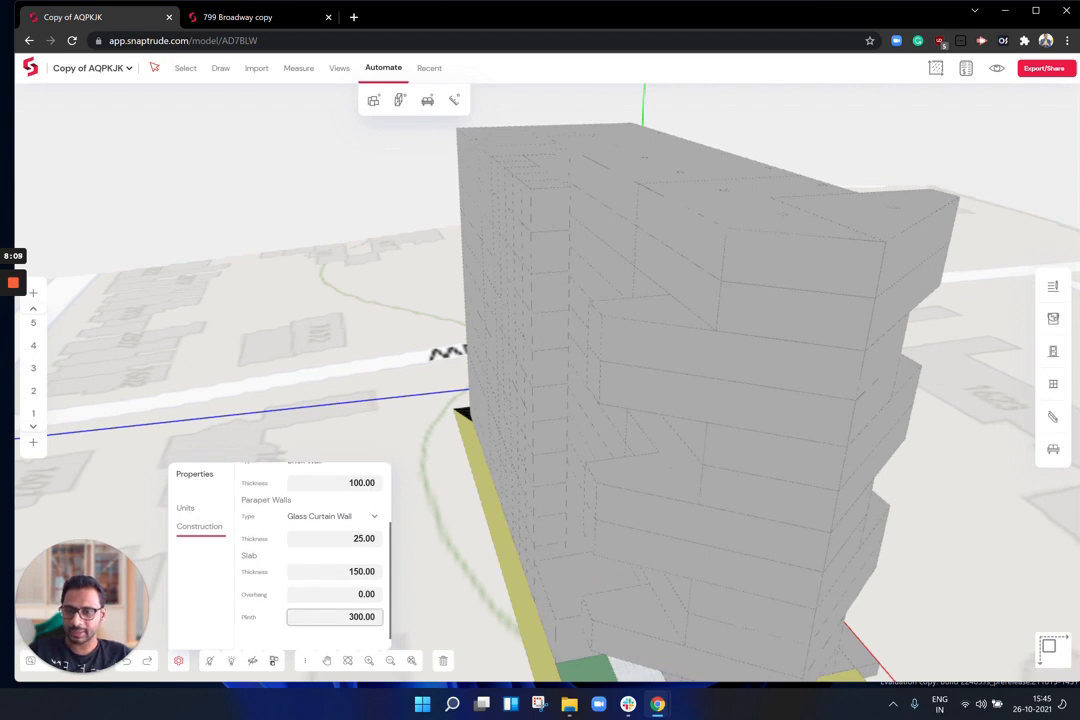
click(178, 662)
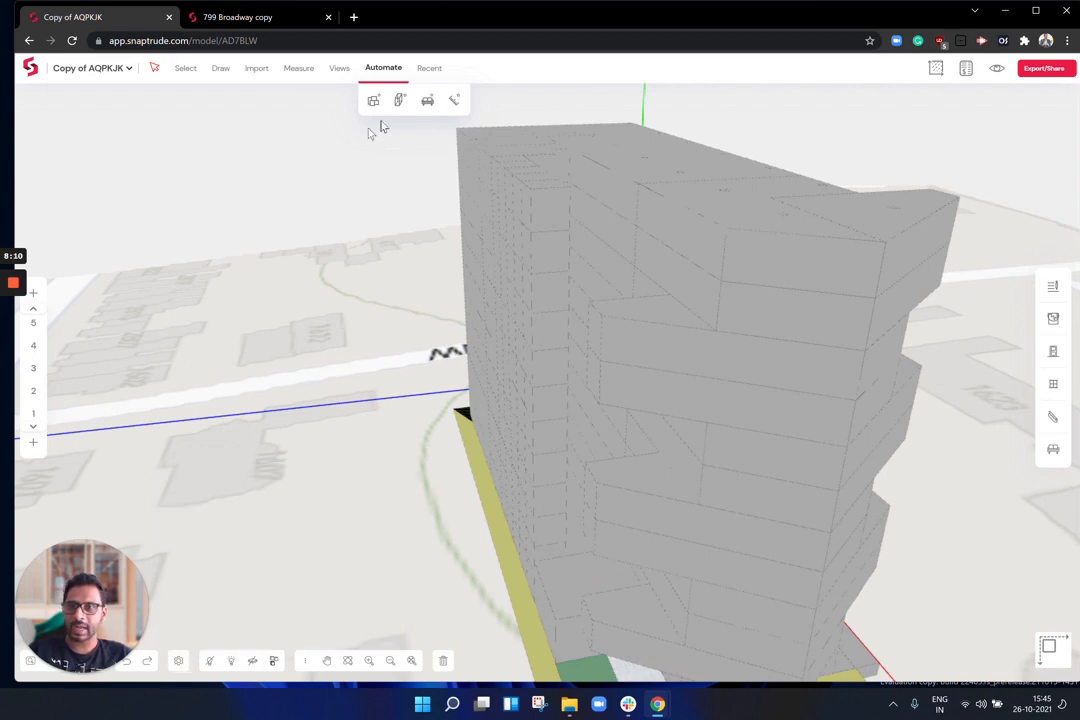
Step: Generate the detailed building from the massing and orbit around its glass walls and slabs
click(401, 101)
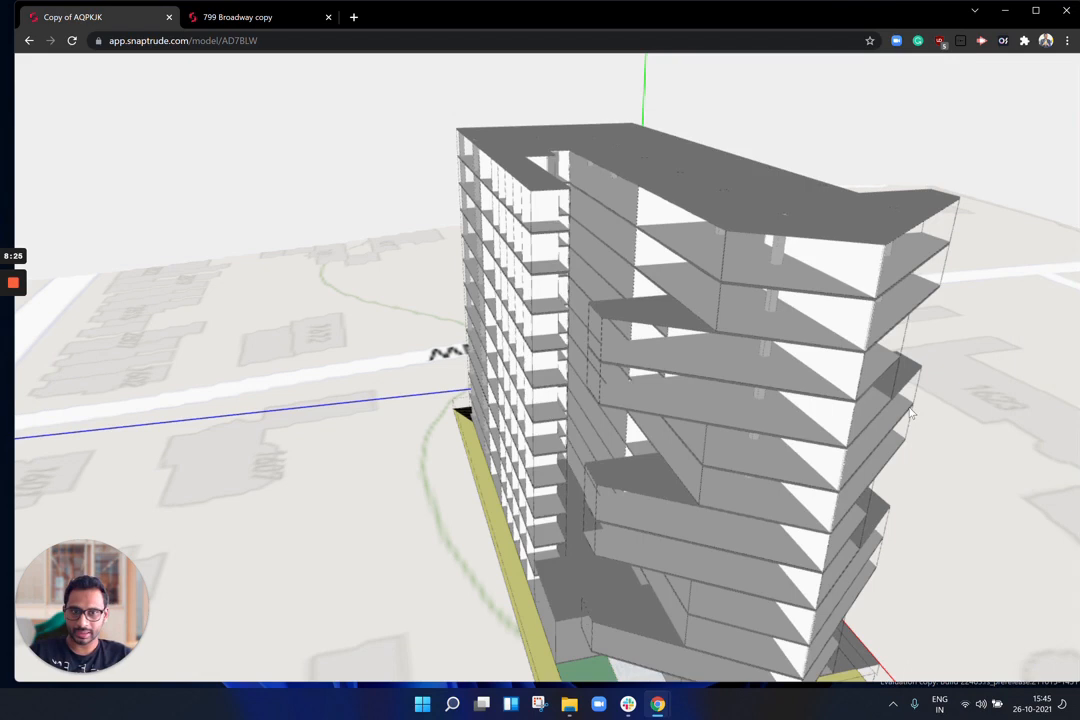
middle_drag(905, 408, 855, 366)
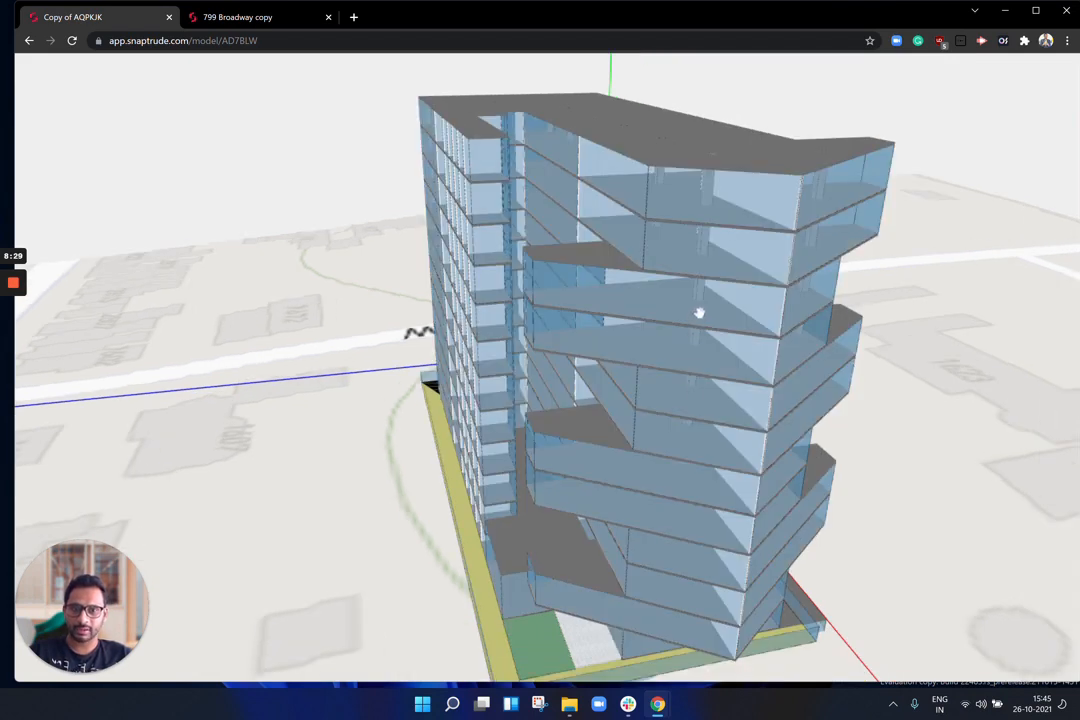
right_drag(701, 315, 703, 302)
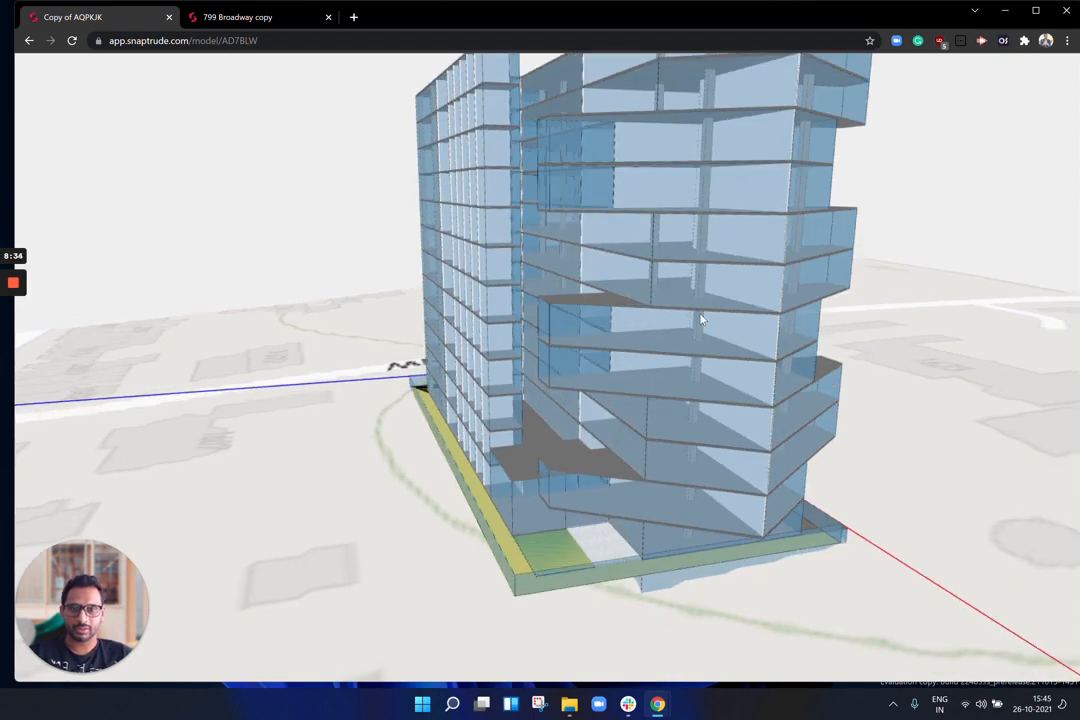
right_drag(707, 303, 695, 307)
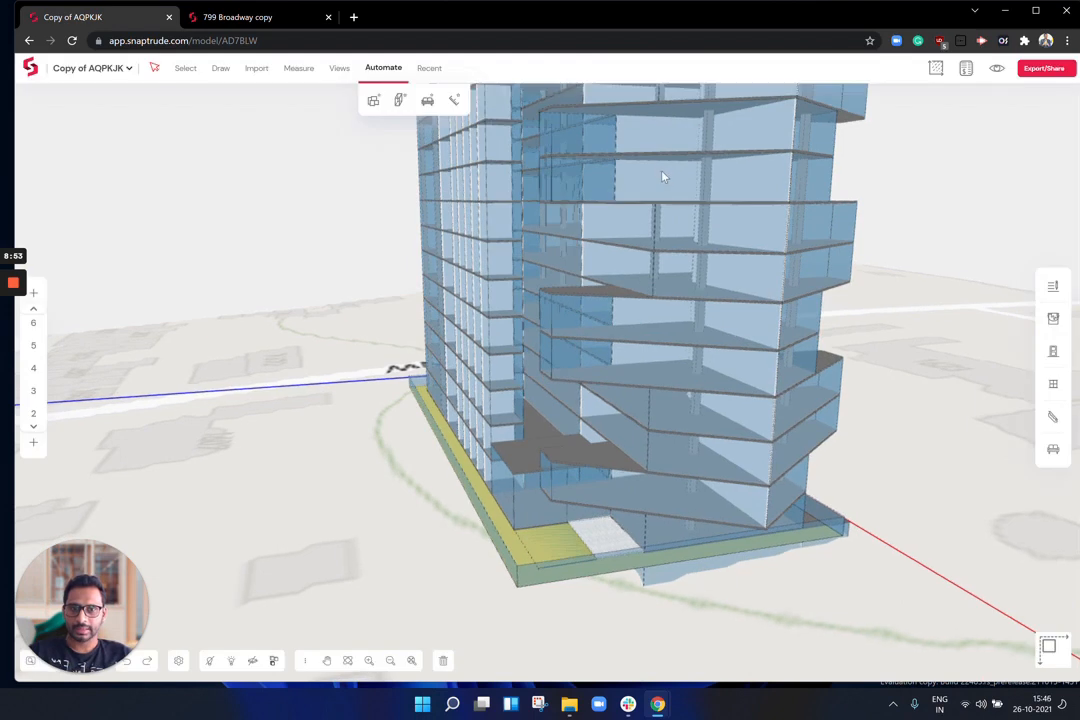
right_drag(665, 176, 764, 330)
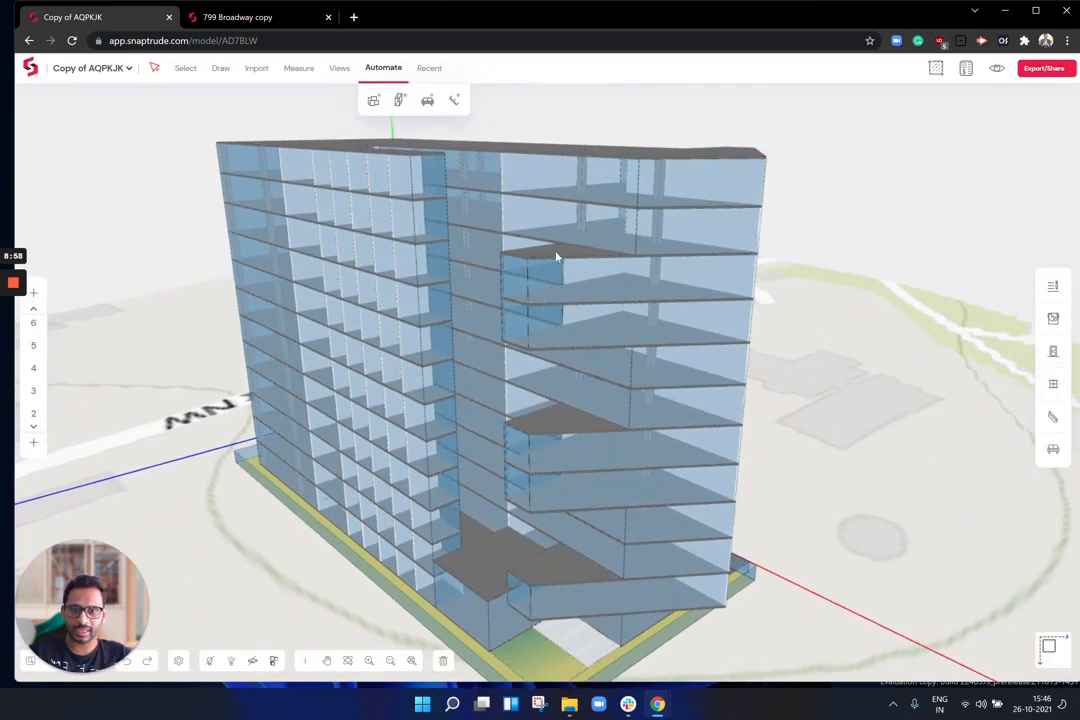
middle_drag(590, 304, 589, 246)
middle_drag(597, 521, 570, 535)
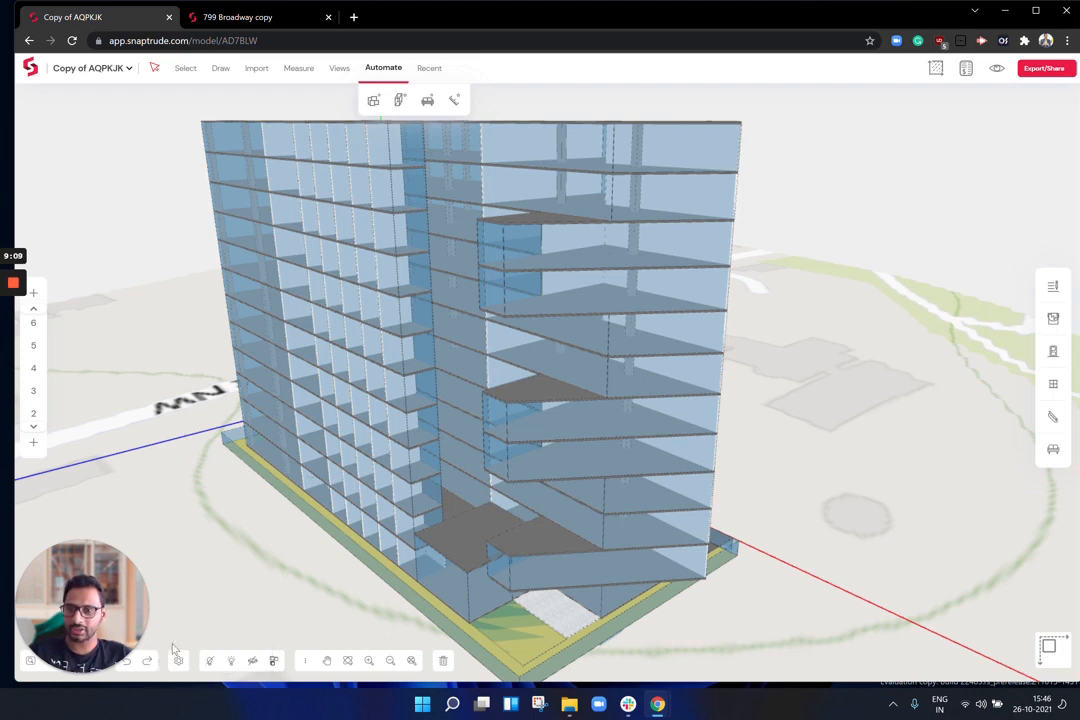
Step: Set the default slab thickness to 250.00 in the project construction settings
click(178, 662)
click(178, 662)
click(178, 662)
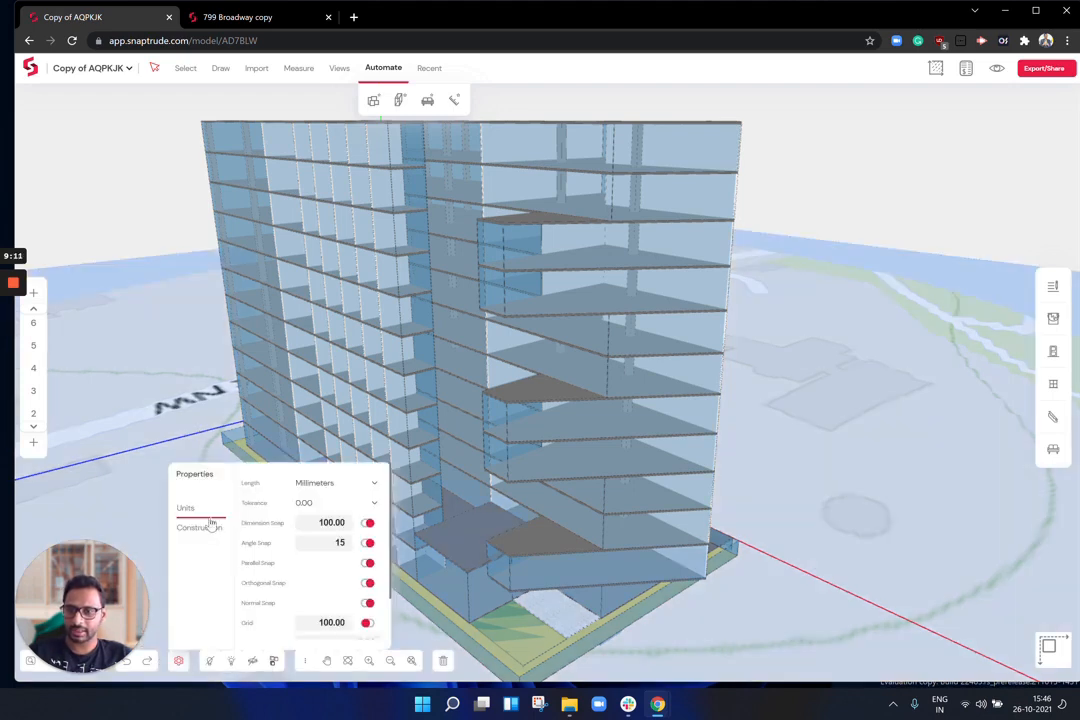
click(207, 535)
scroll(310, 590, down, 2)
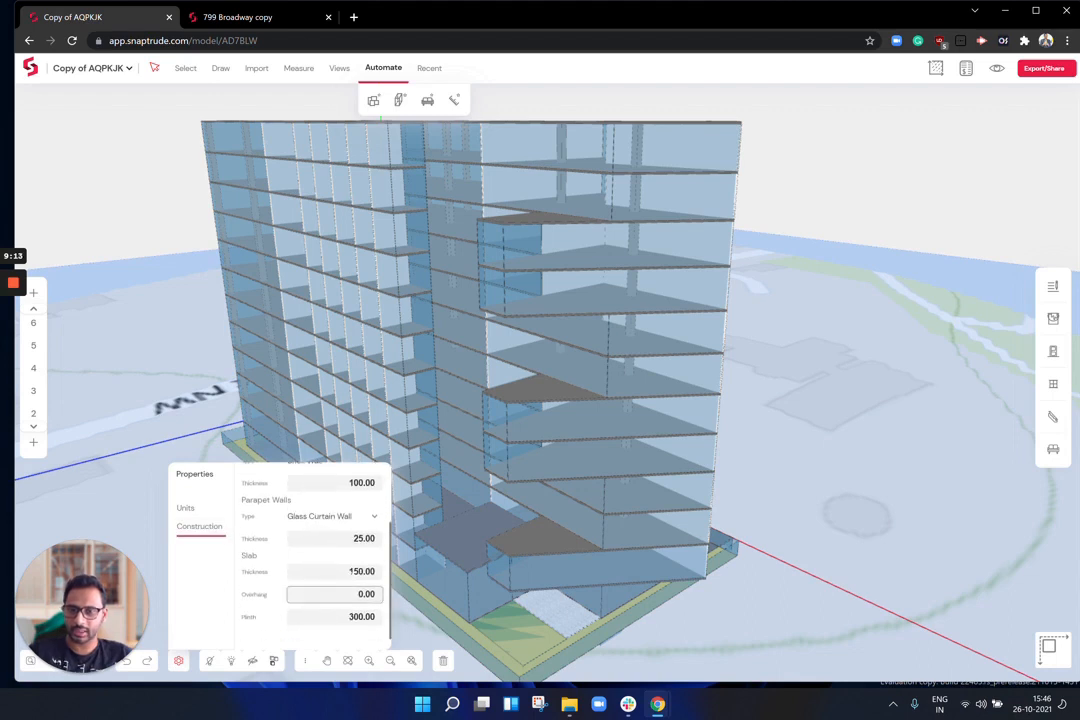
text(2)
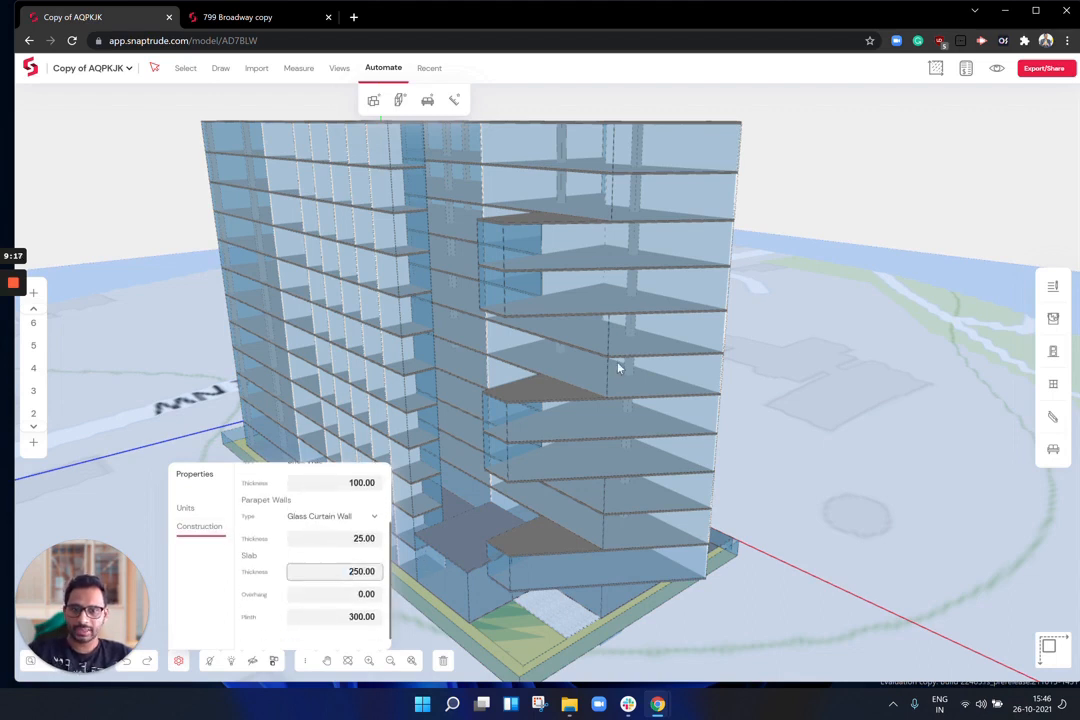
key(Return)
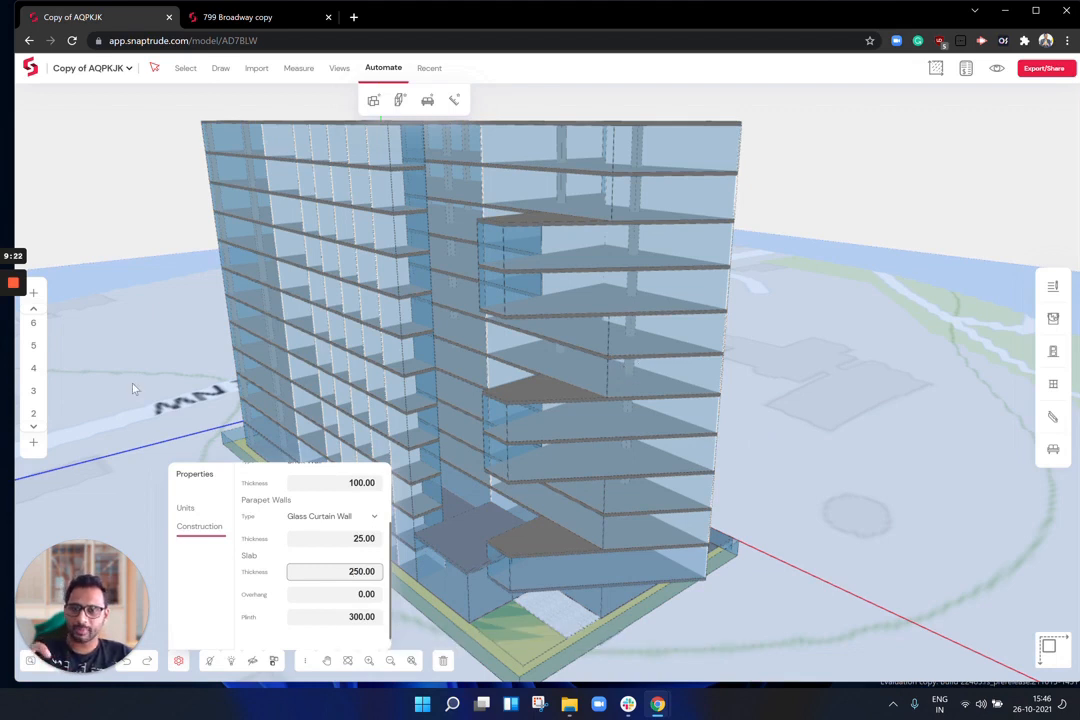
click(179, 663)
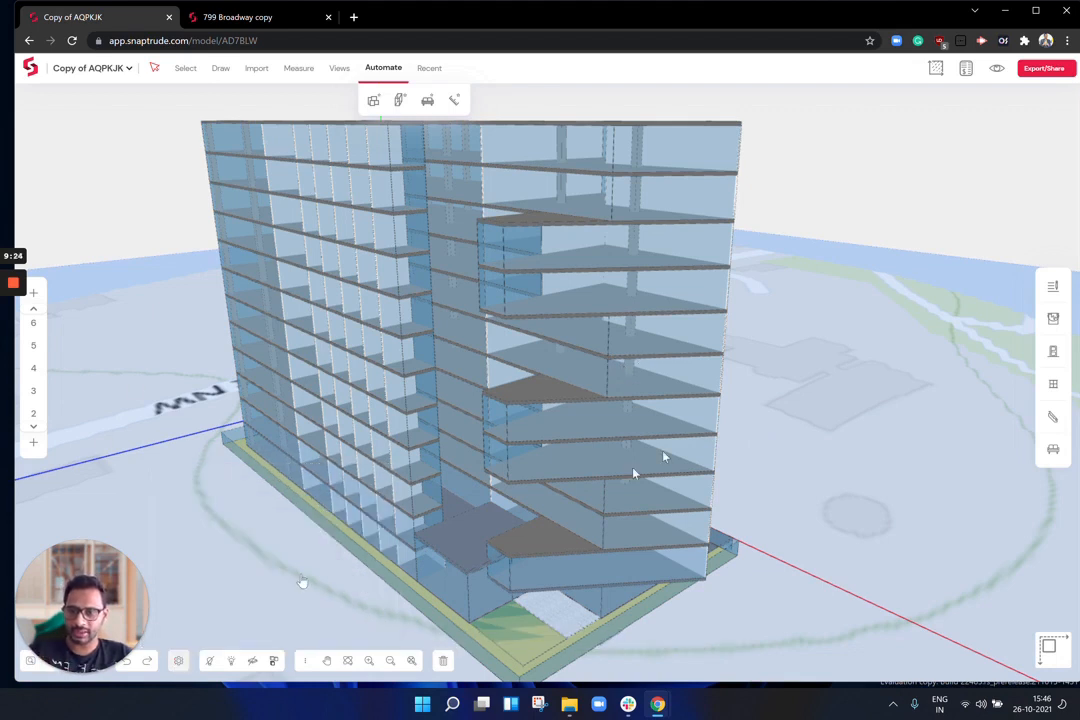
Step: Orbit and zoom in close on the tower's glazed facade
right_drag(670, 280, 655, 318)
scroll(656, 318, up, 5)
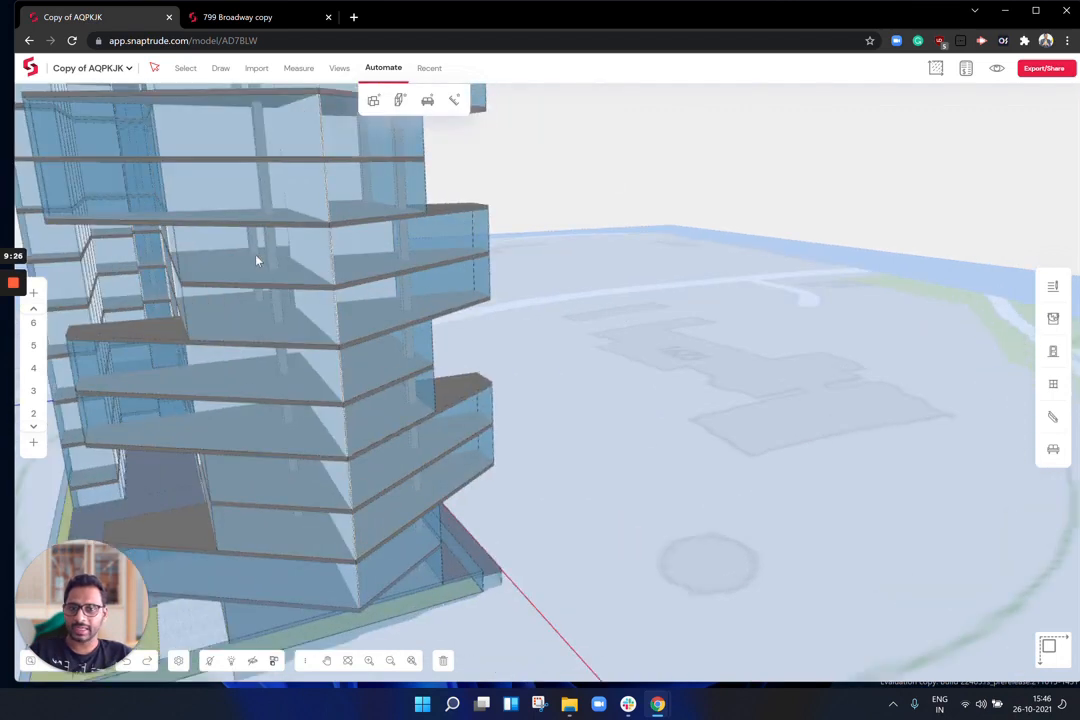
middle_drag(257, 259, 465, 312)
Step: Switch to the 2D plan and zoom in on an internal wall corner
mouse_move(36, 416)
click(1048, 648)
scroll(709, 413, up, 10)
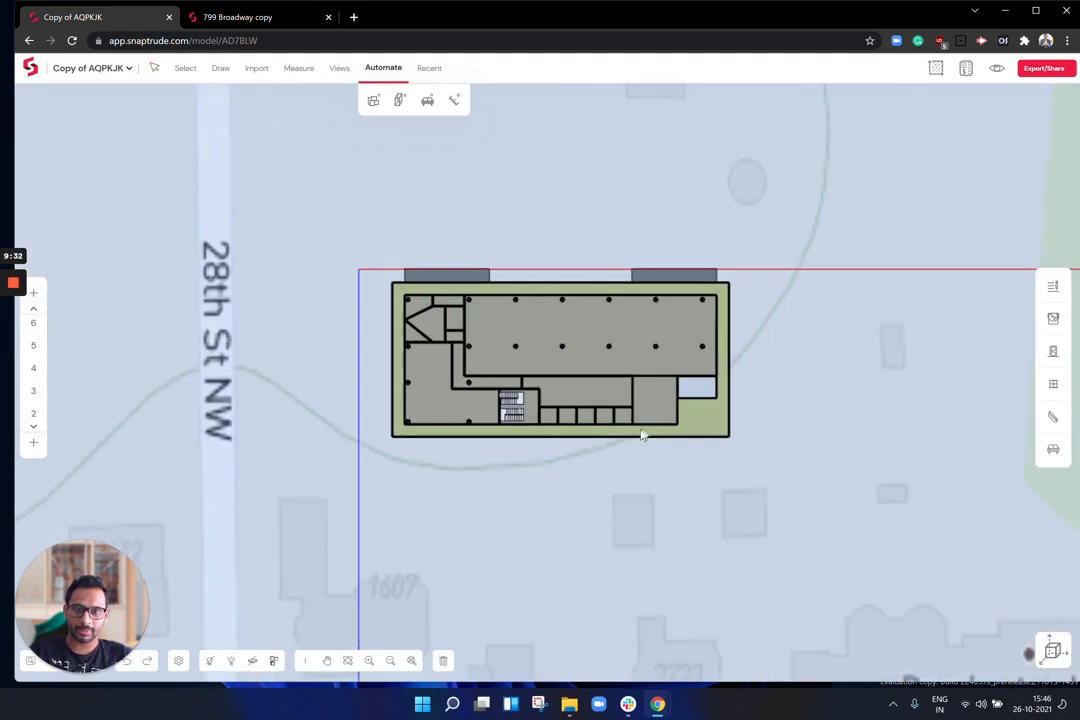
scroll(709, 413, up, 5)
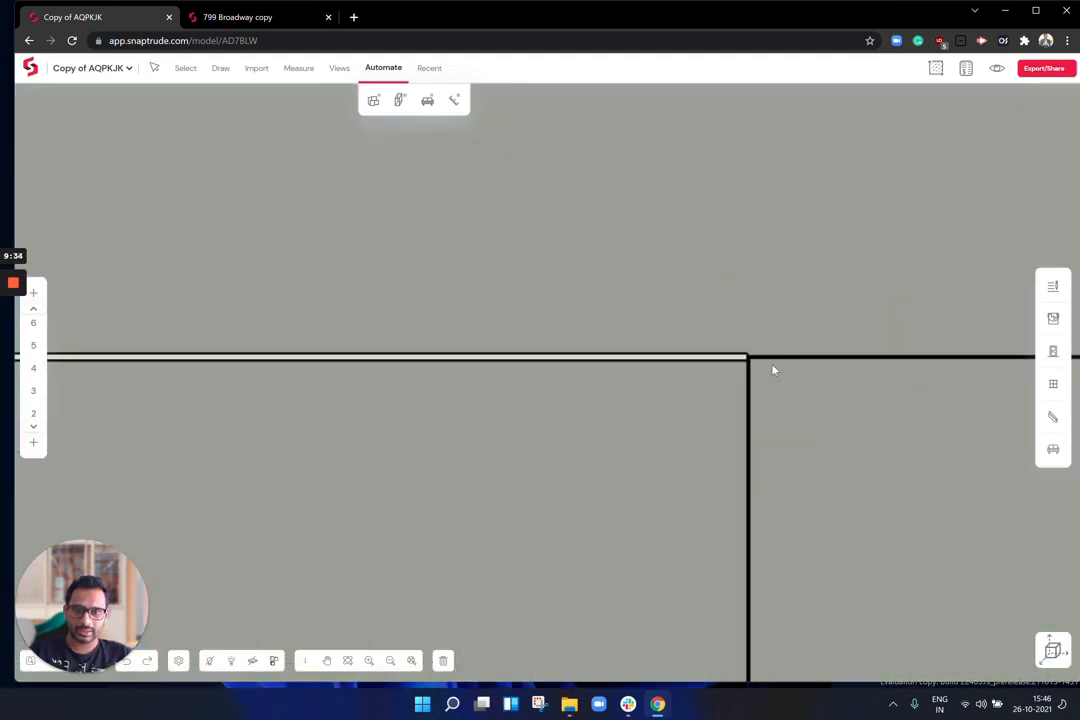
right_drag(838, 400, 471, 232)
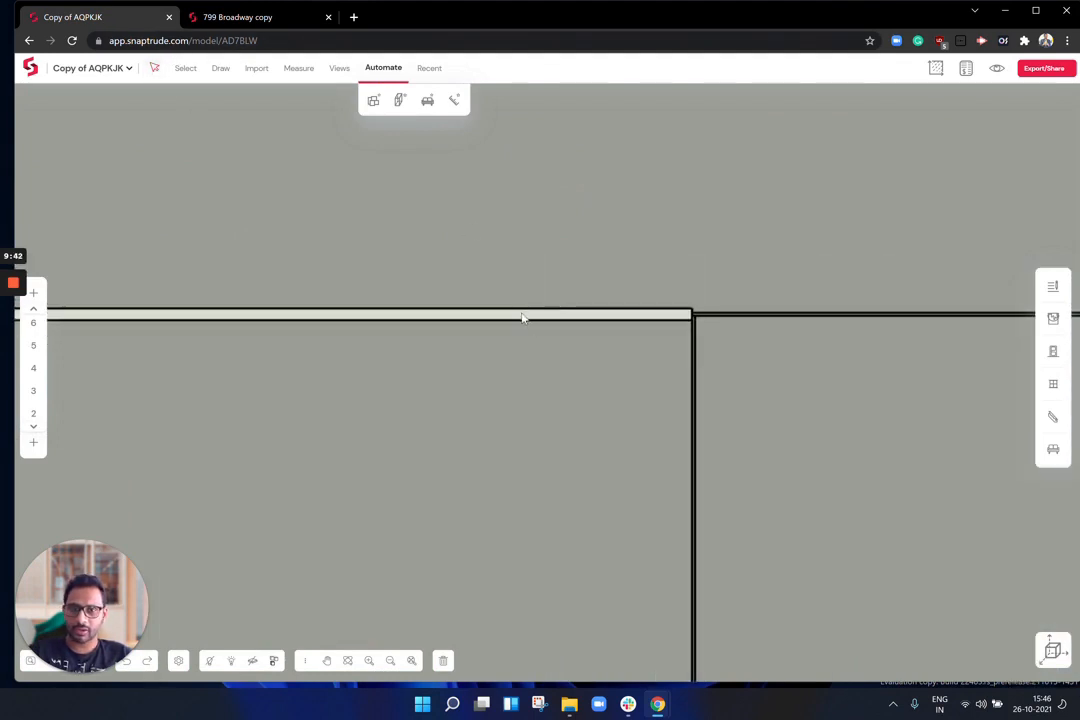
Step: Inspect the top internal wall's layers: 2.00 paint, 12.00 plaster, 100.00 brick
click(592, 320)
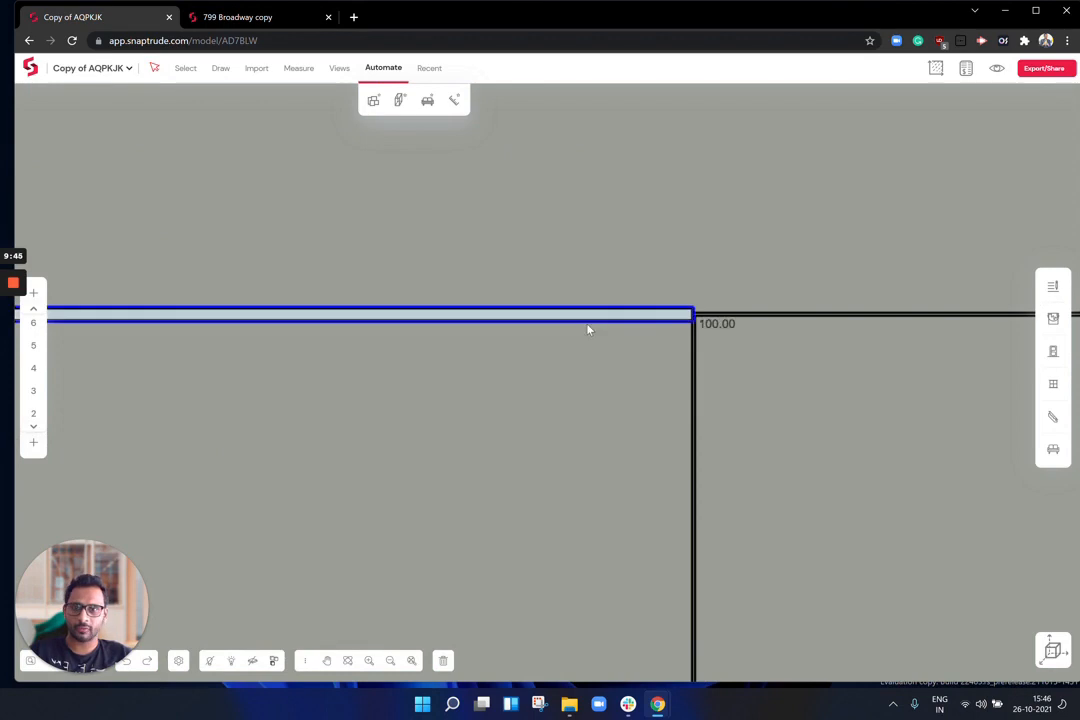
click(1053, 286)
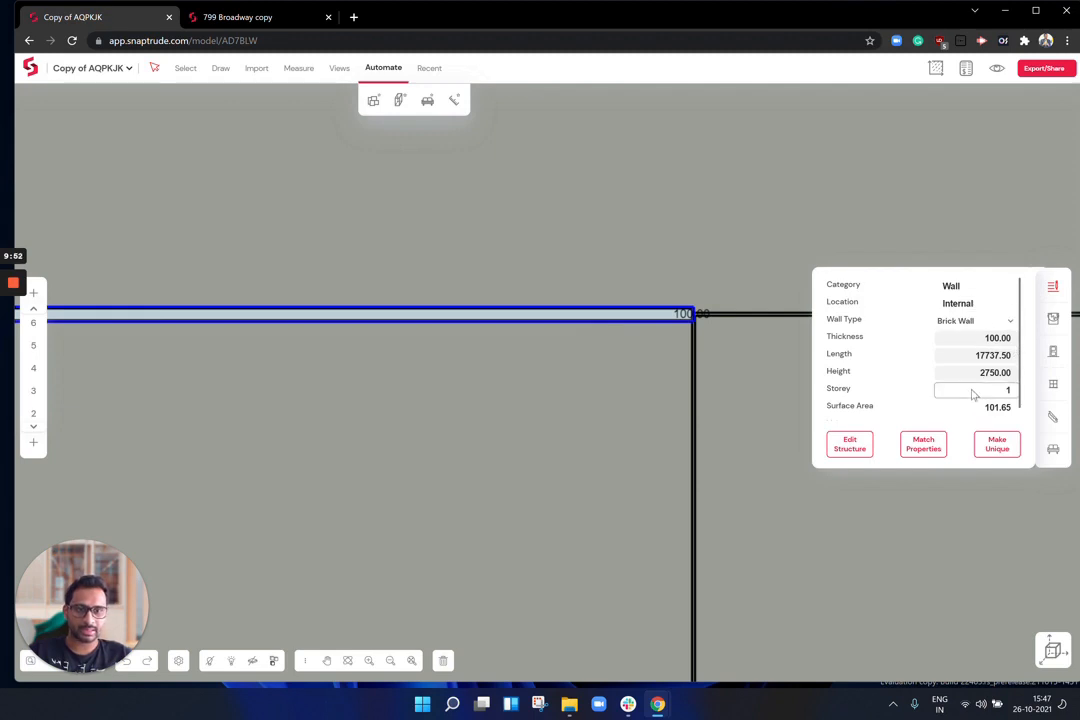
scroll(973, 395, down, 1)
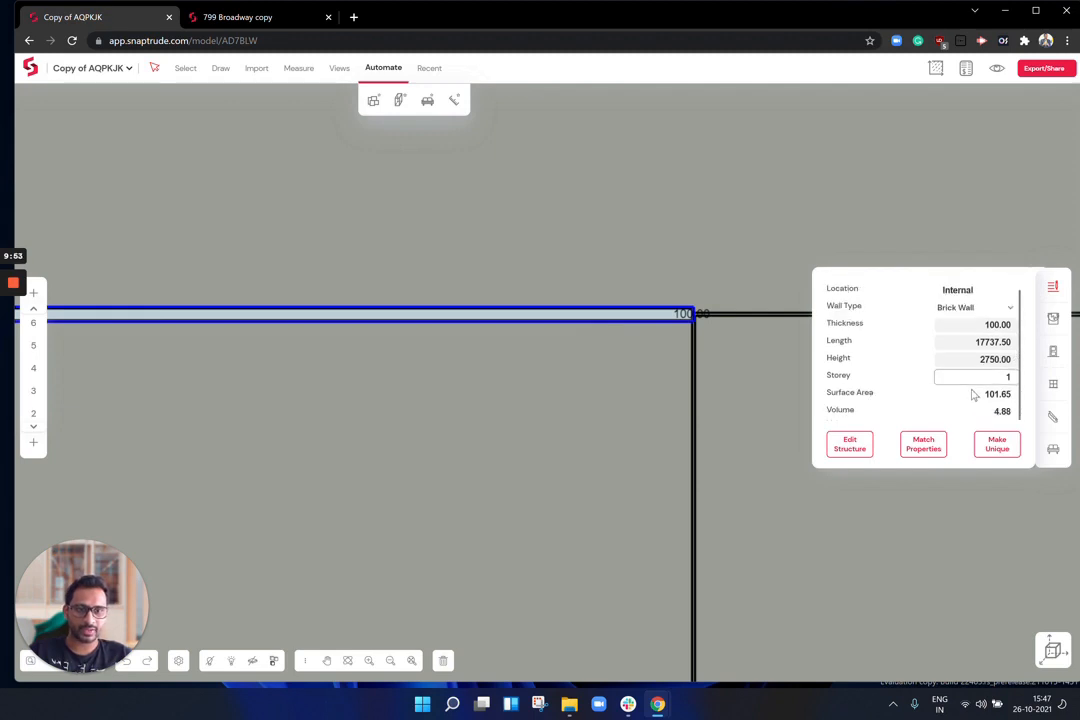
click(850, 445)
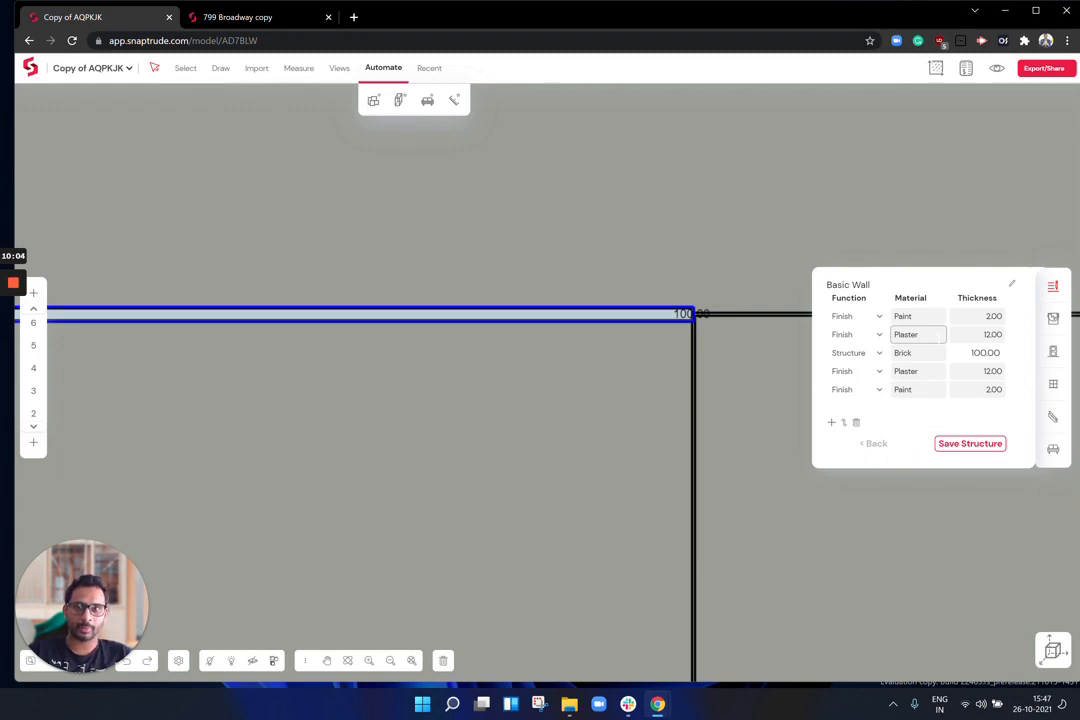
click(878, 446)
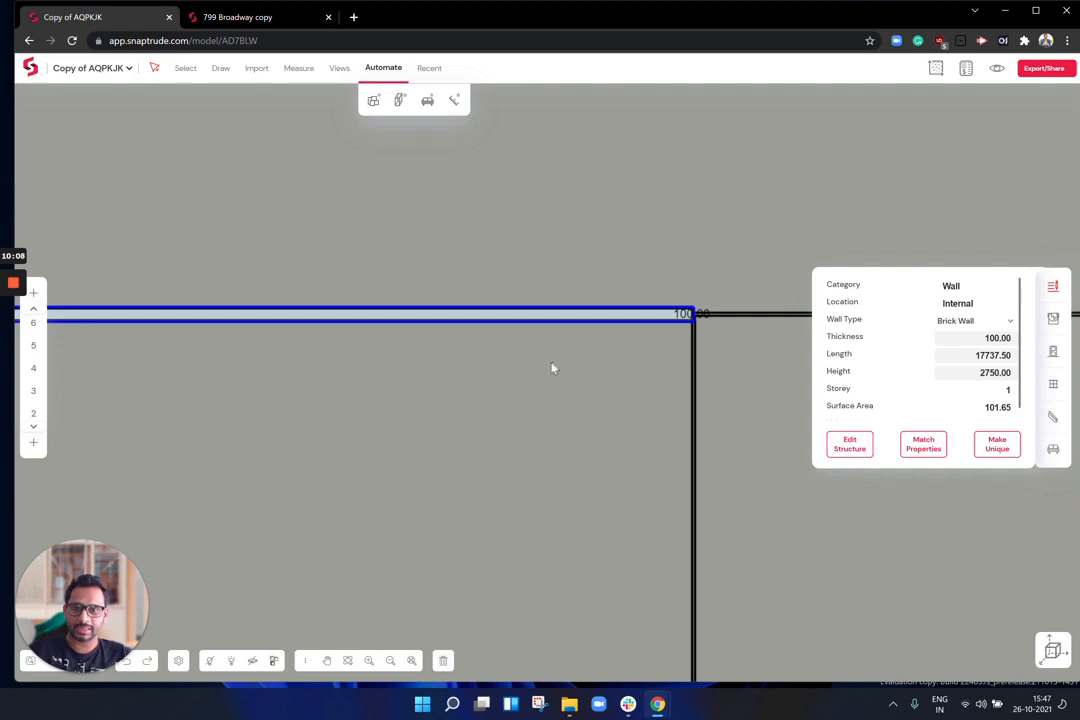
Step: Show the Bill of Quantities with Floor, Wall, Intermediate Slab and Staircase totals expanded
click(709, 341)
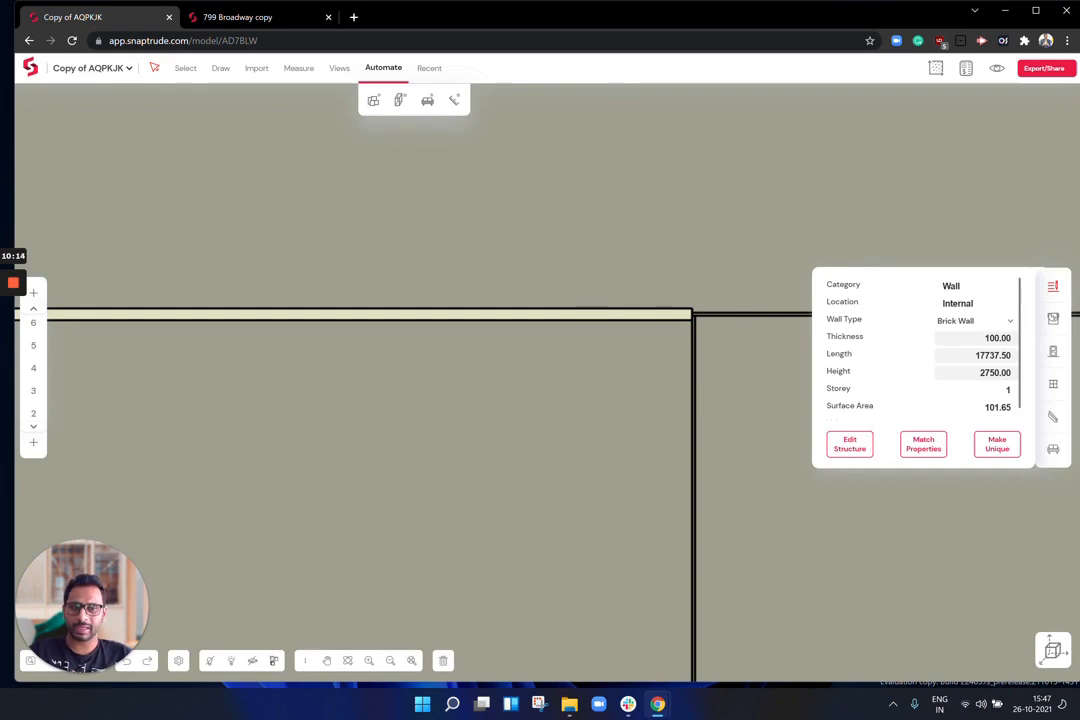
click(1052, 286)
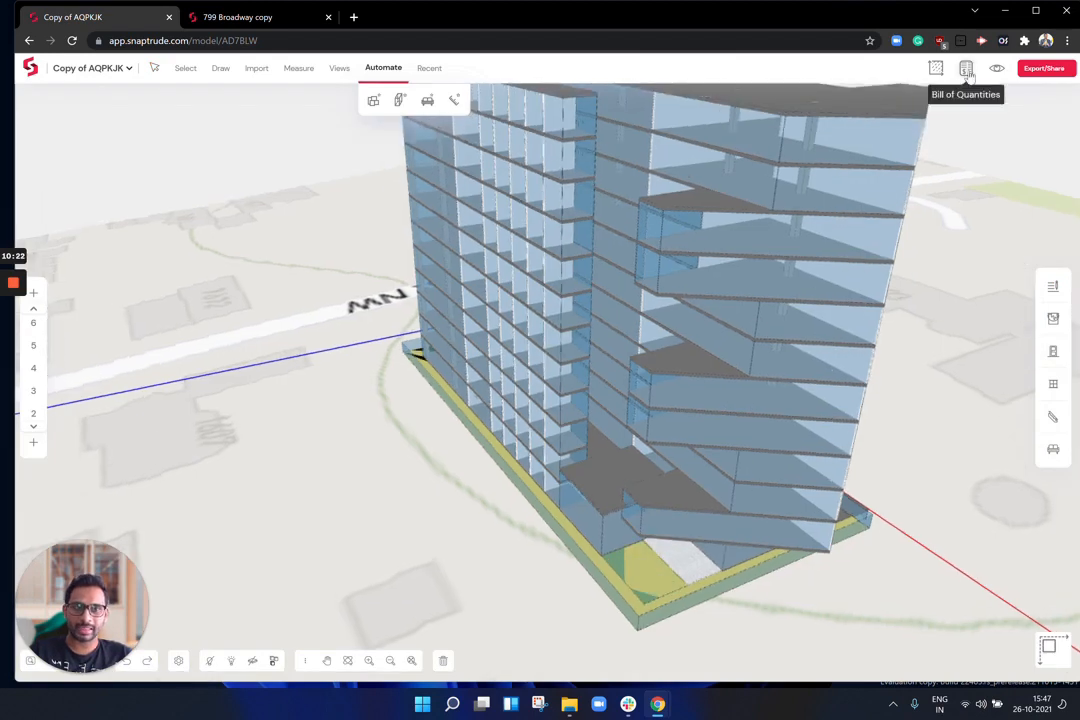
click(966, 69)
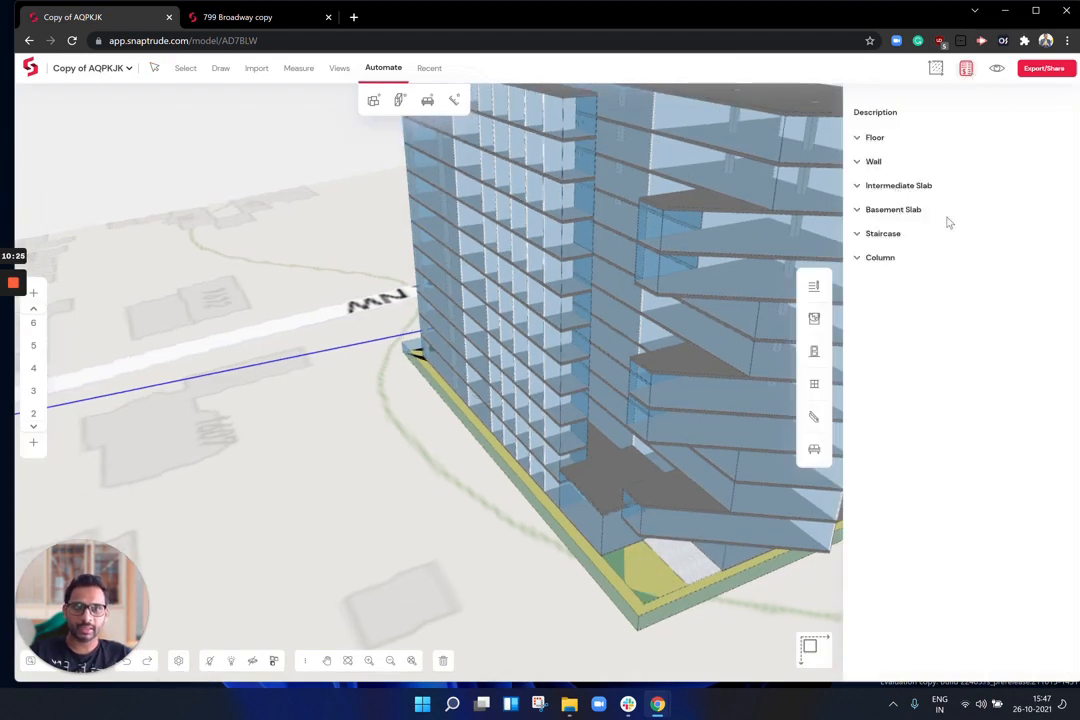
click(876, 134)
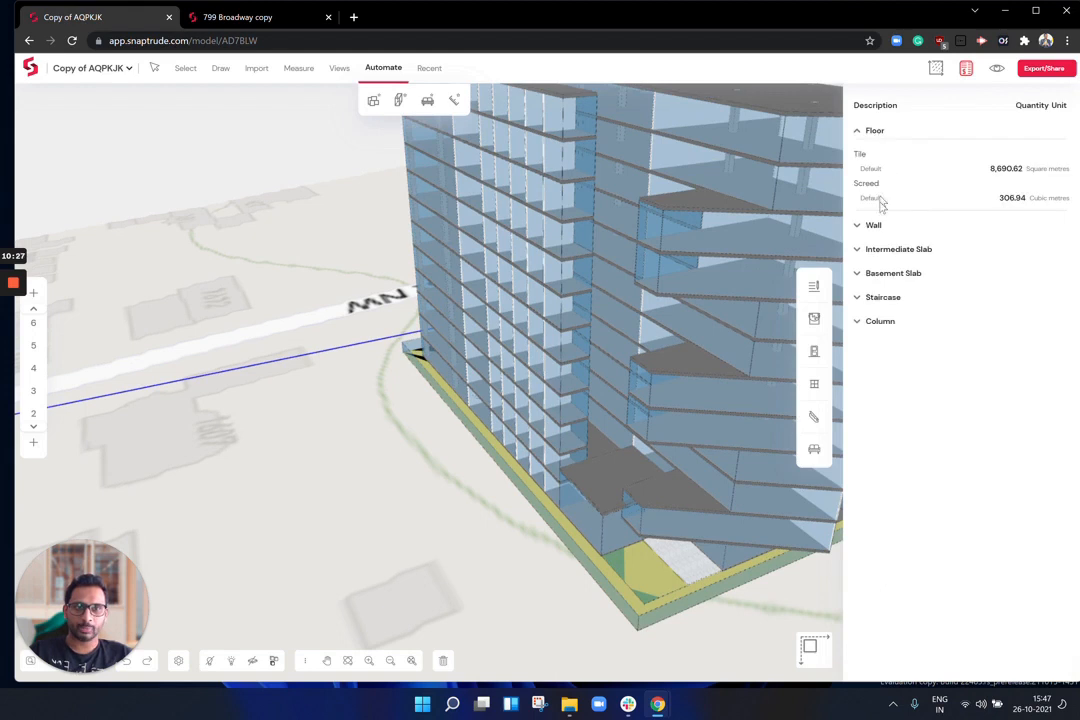
click(874, 228)
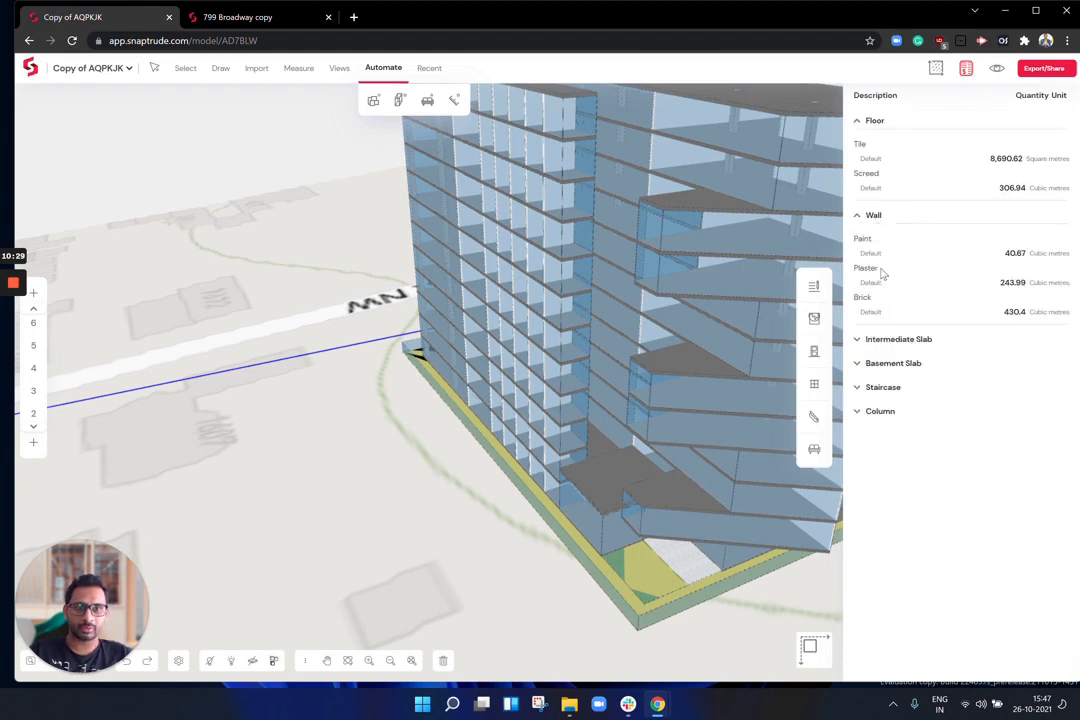
click(878, 341)
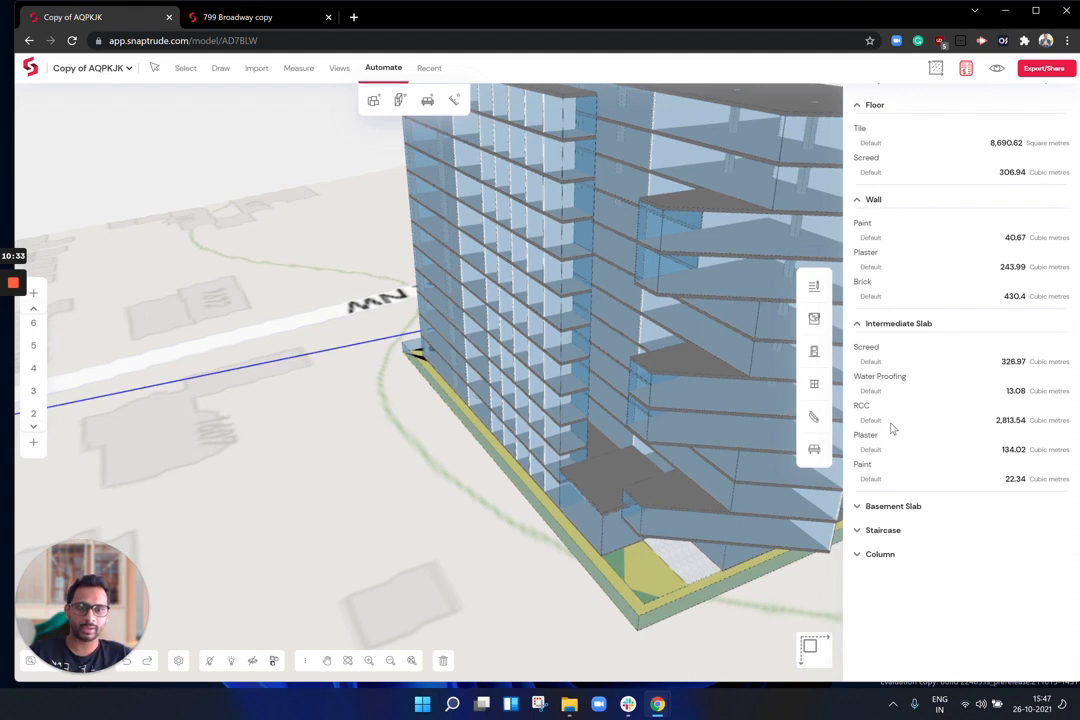
click(880, 532)
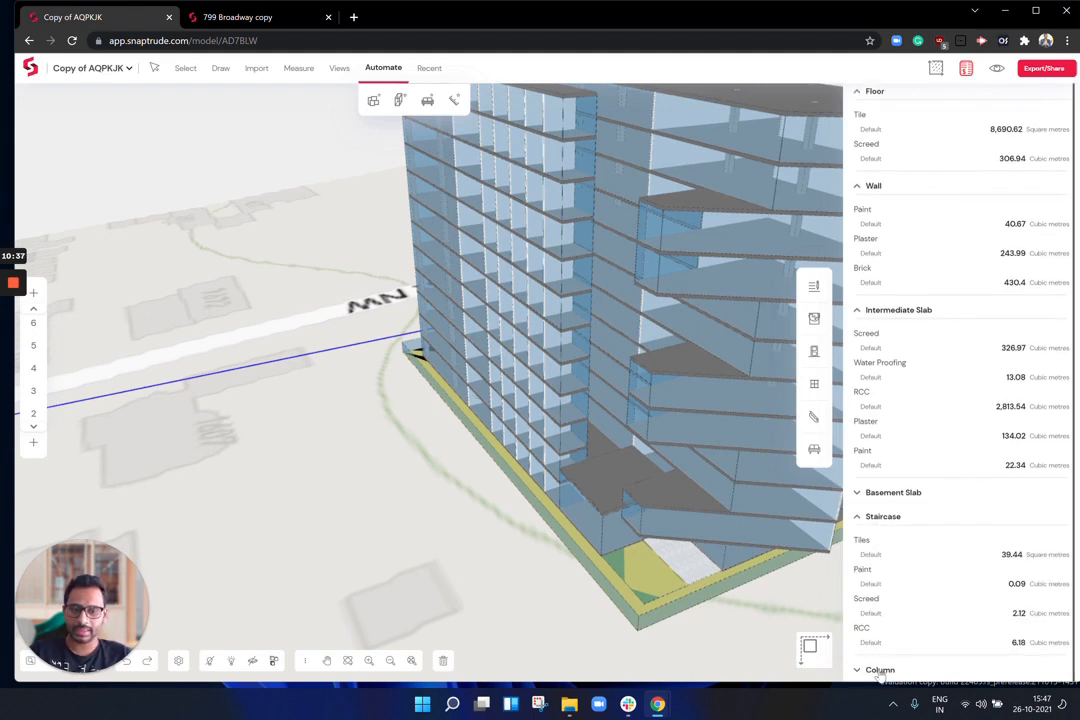
Step: Pan the 3D view to bring the tower's roof into view
scroll(903, 575, down, 1)
scroll(920, 240, up, 1)
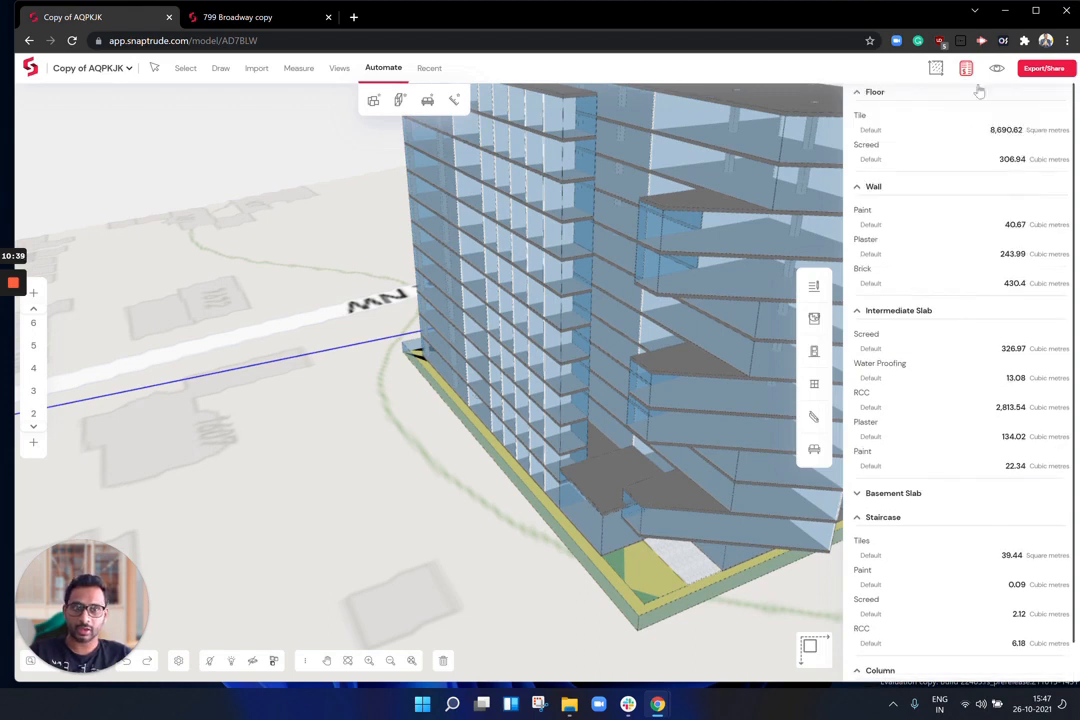
middle_drag(609, 316, 274, 427)
middle_drag(627, 363, 378, 388)
middle_drag(428, 283, 519, 316)
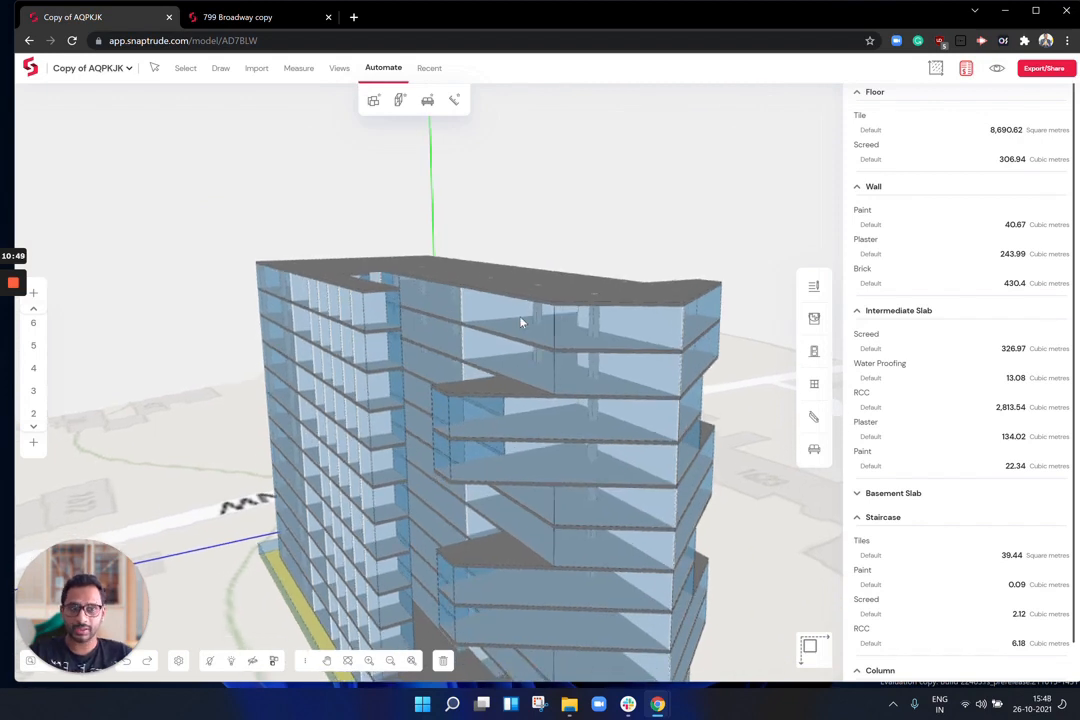
Step: Switch to the '799 Broadway copy' model and orbit down to its furnished lower floor
click(258, 22)
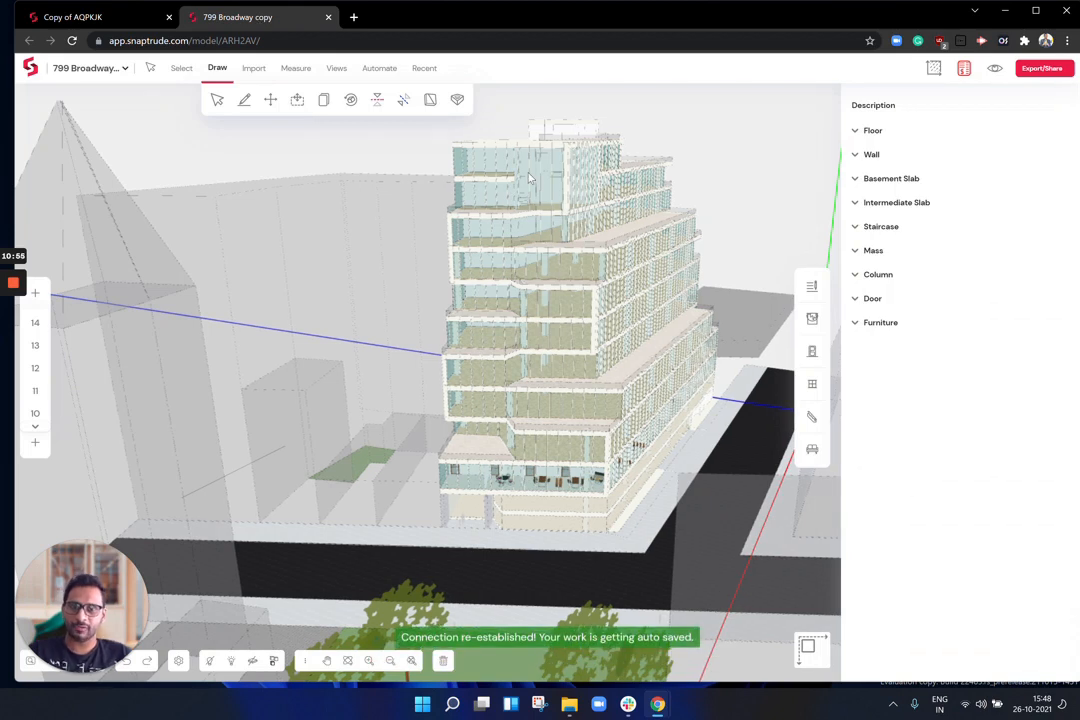
scroll(530, 178, up, 5)
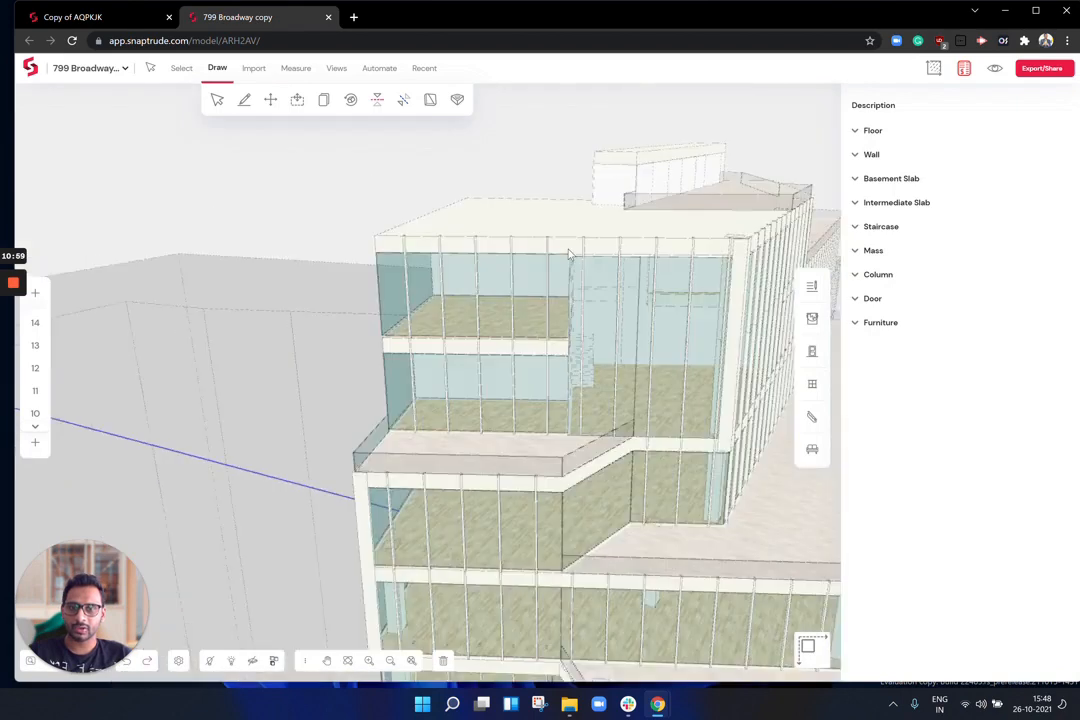
scroll(569, 254, down, 3)
middle_drag(630, 390, 525, 222)
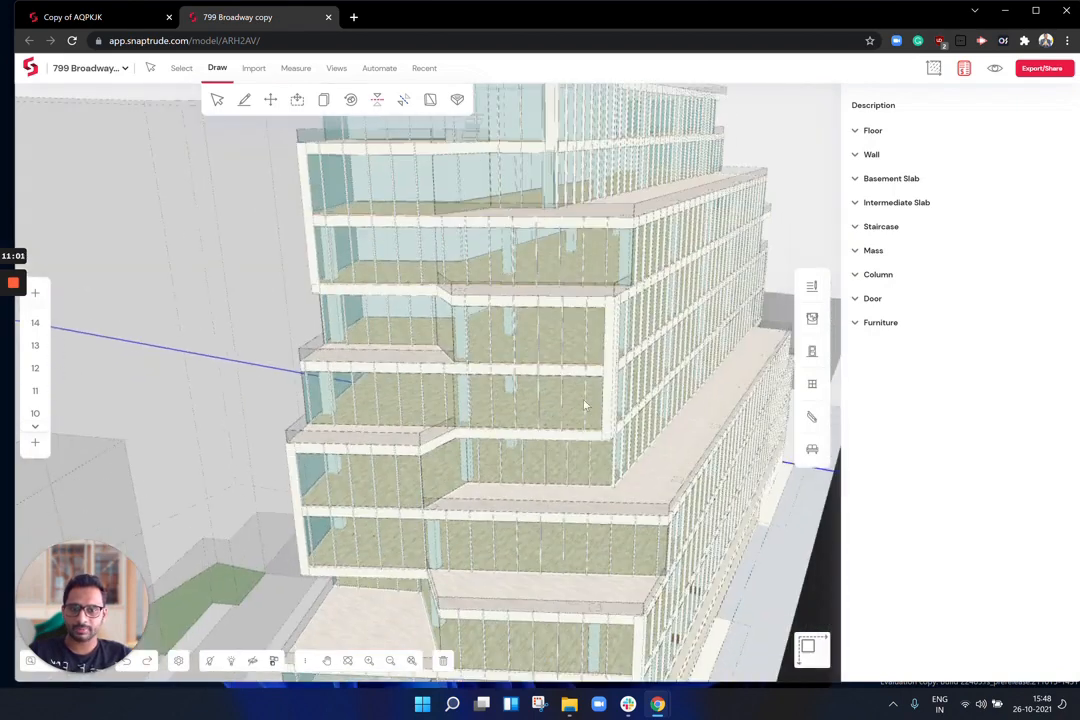
scroll(540, 420, up, 1)
middle_drag(514, 481, 519, 401)
right_drag(608, 501, 607, 378)
middle_drag(610, 513, 627, 440)
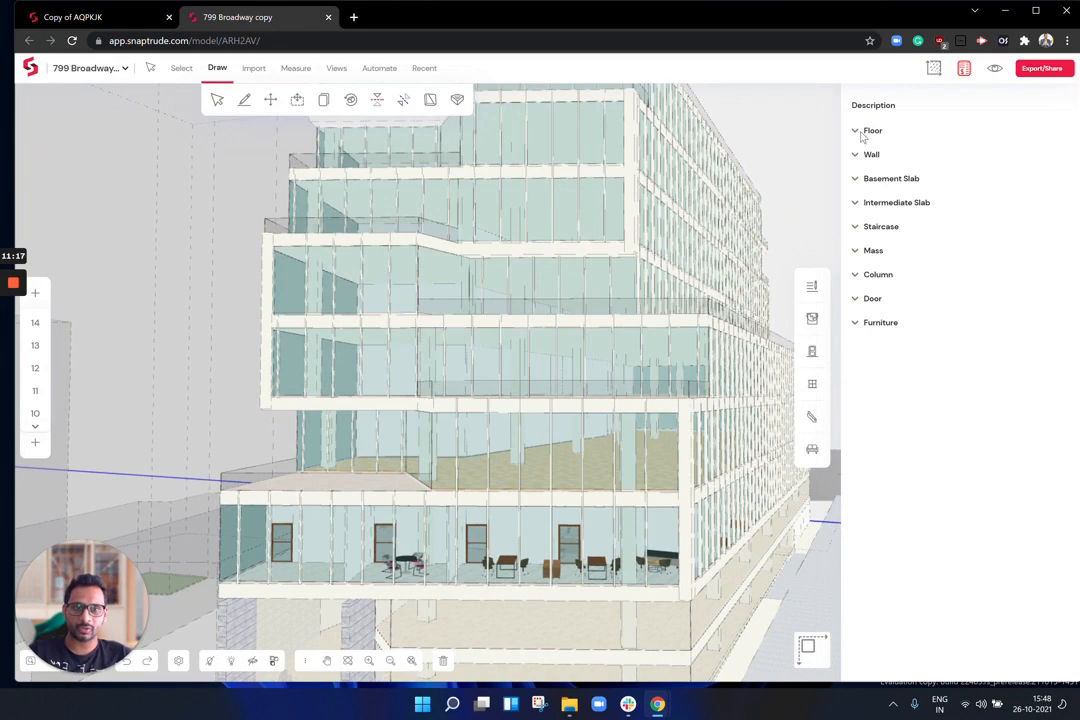
Step: Expand the Floor, Wall, Column and Furniture sections of the 799 Broadway quantities schedule
click(862, 131)
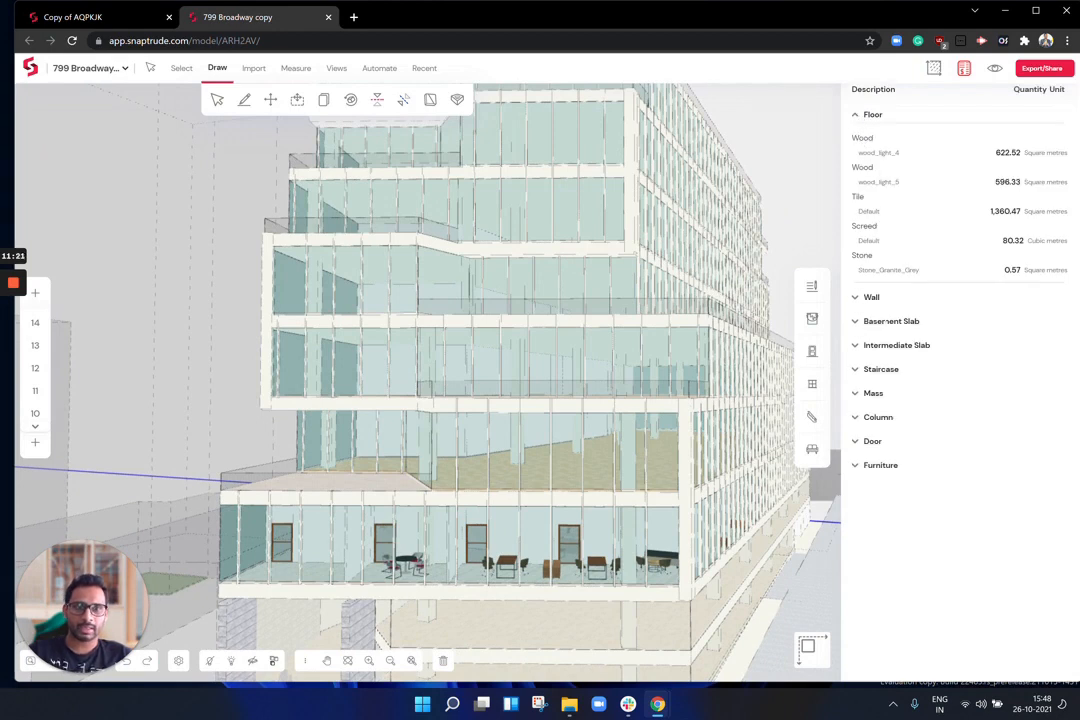
click(874, 298)
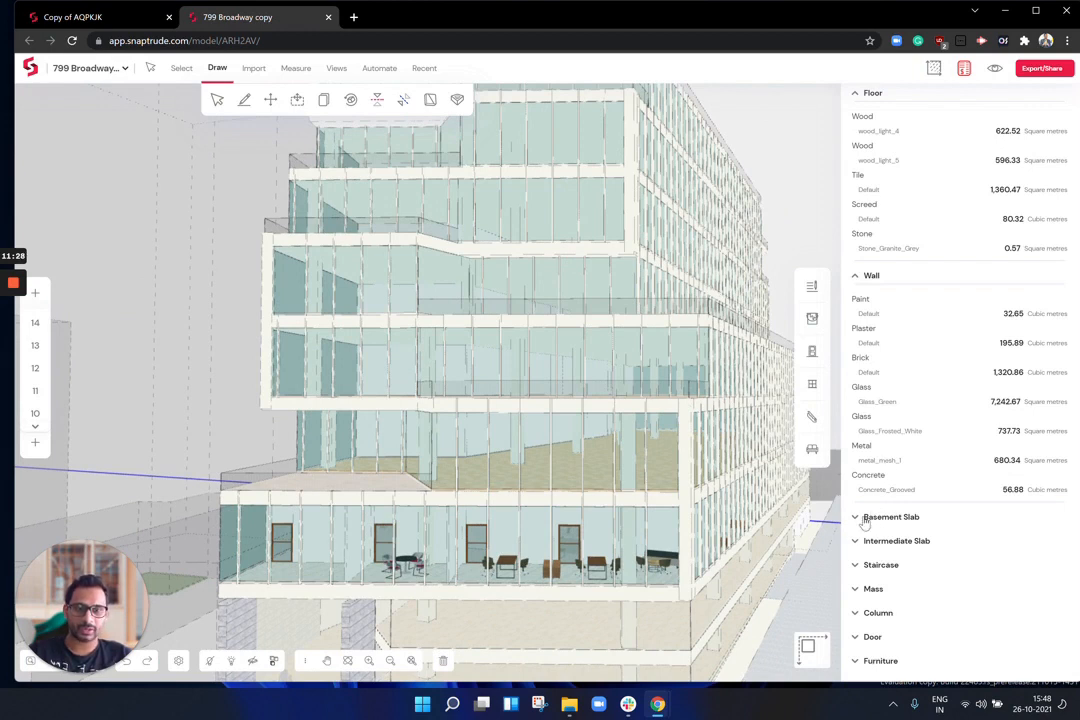
scroll(858, 545, down, 1)
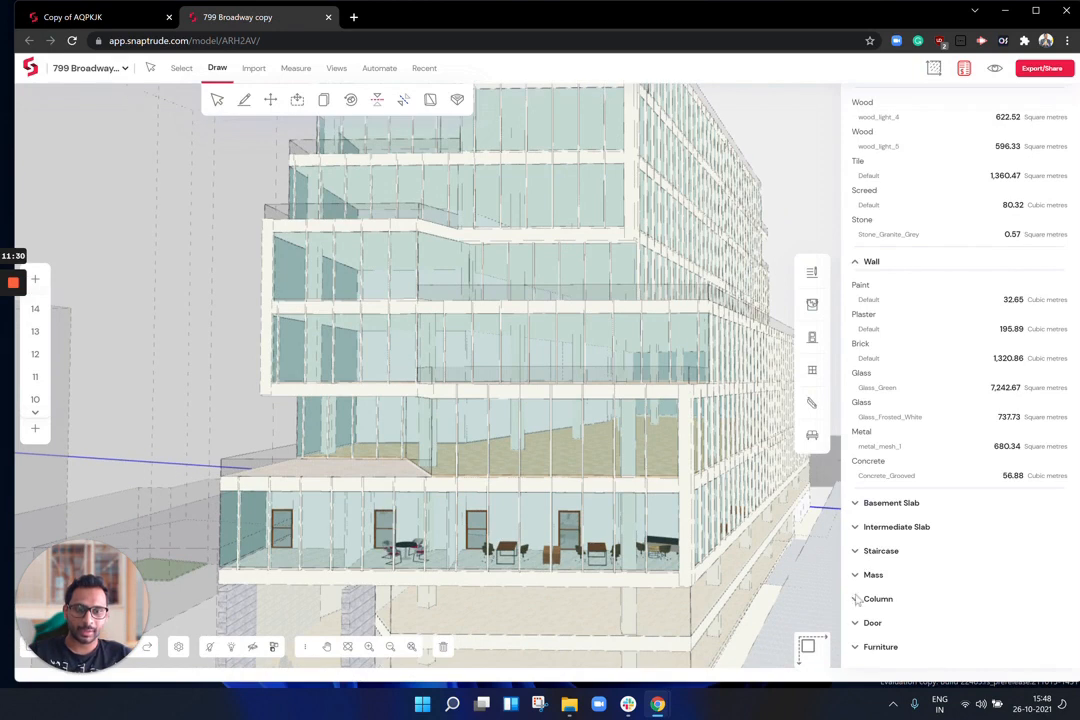
click(856, 599)
scroll(858, 610, down, 3)
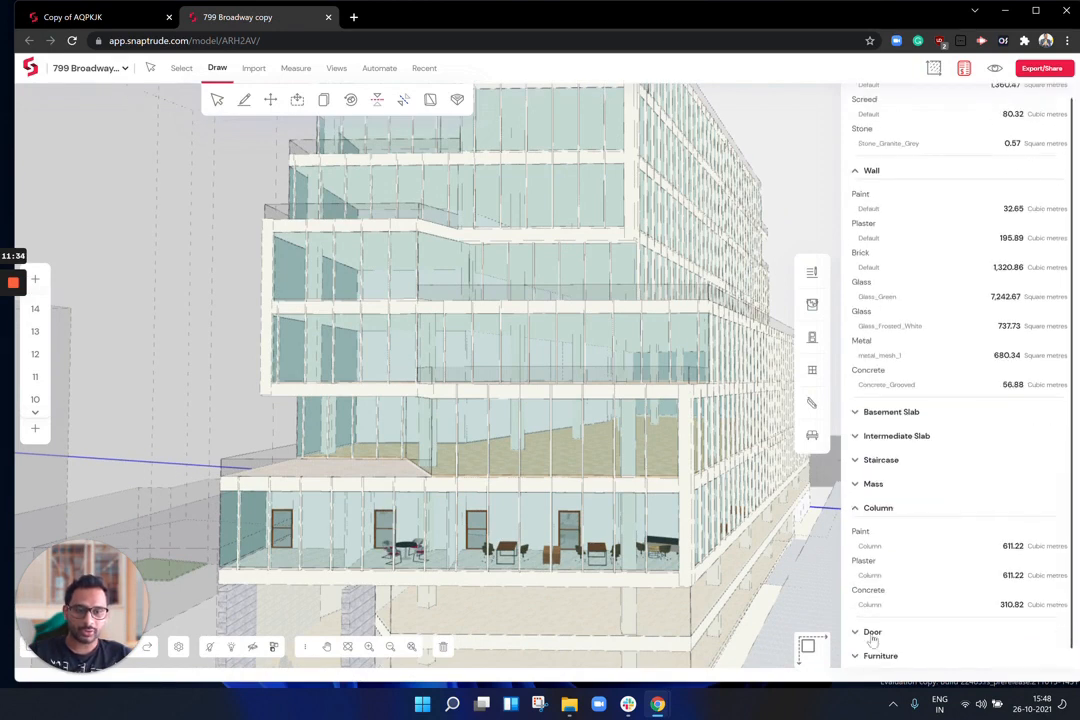
click(889, 656)
scroll(893, 610, down, 4)
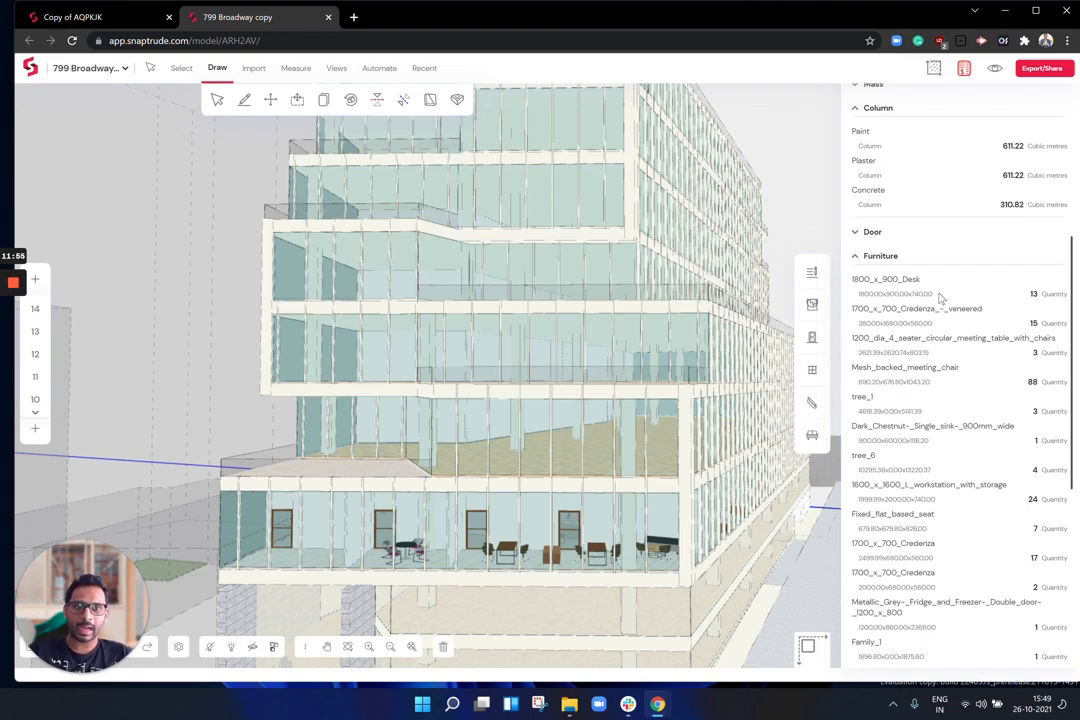
Step: Scroll back to the Floor and Wall totals, including 7,242.67 m² of Glass_Green walling
scroll(940, 299, up, 1)
scroll(807, 648, up, 3)
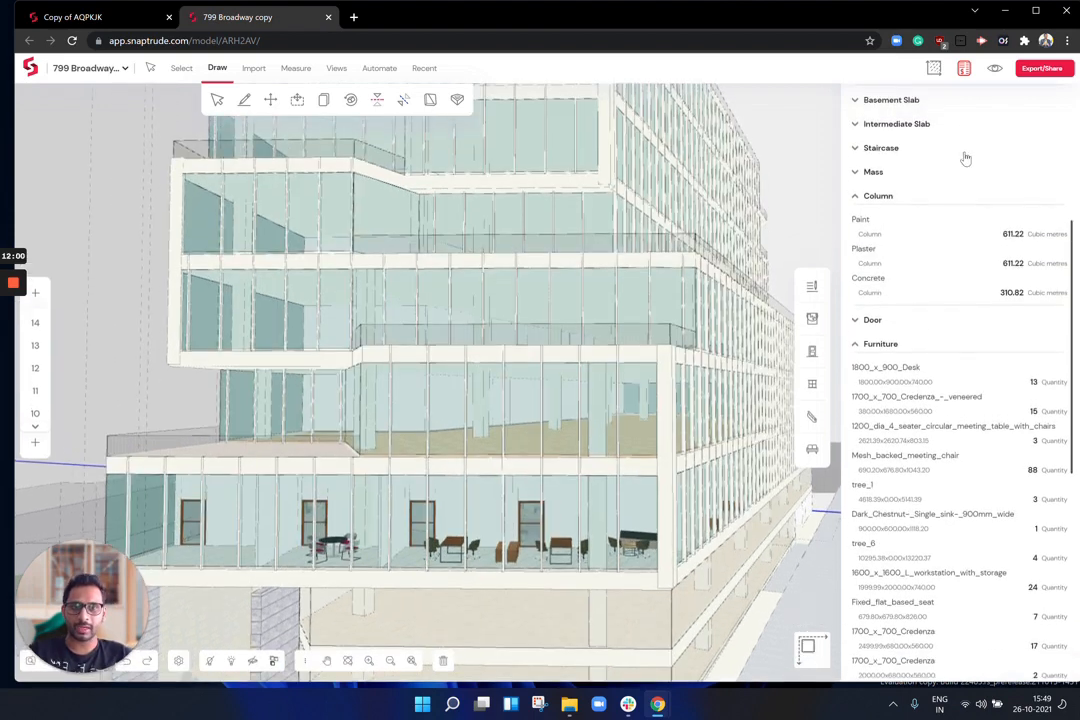
scroll(960, 150, up, 4)
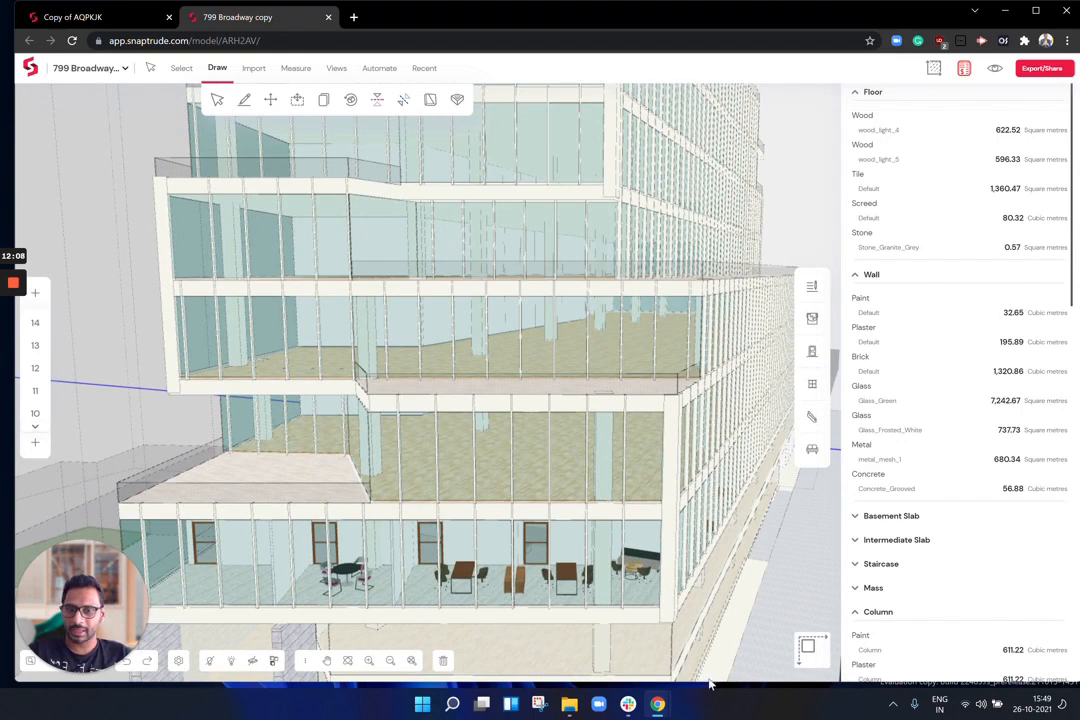
Step: Switch to the 2D floor plan and zoom in on the office rooms
click(813, 650)
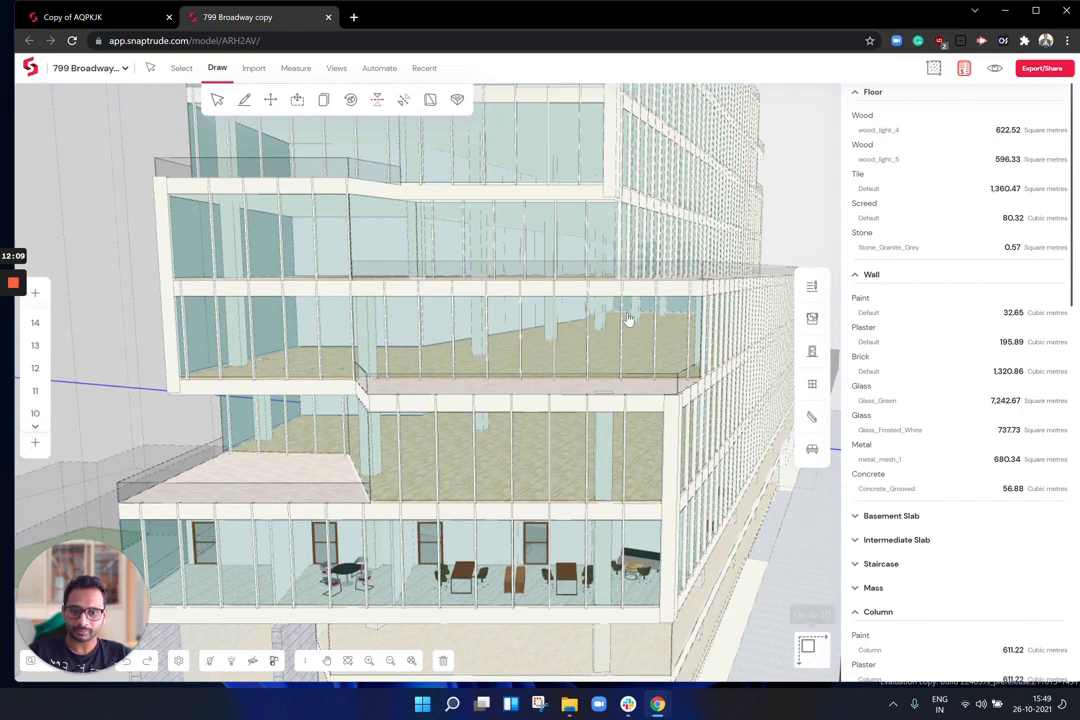
scroll(607, 349, up, 8)
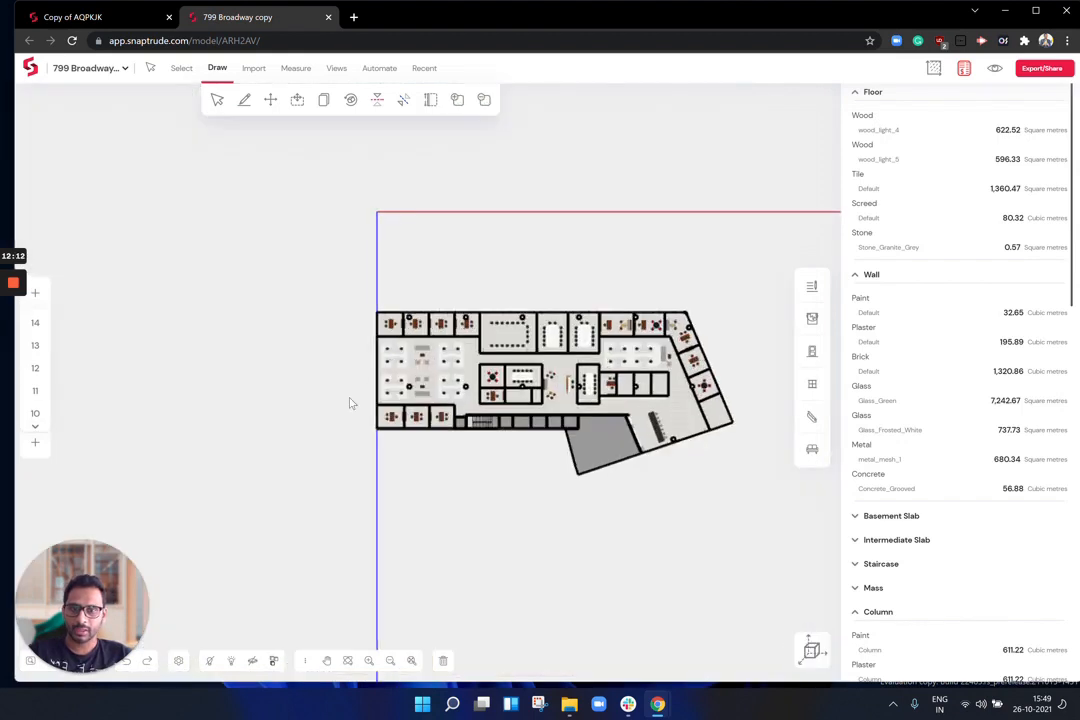
scroll(658, 432, up, 5)
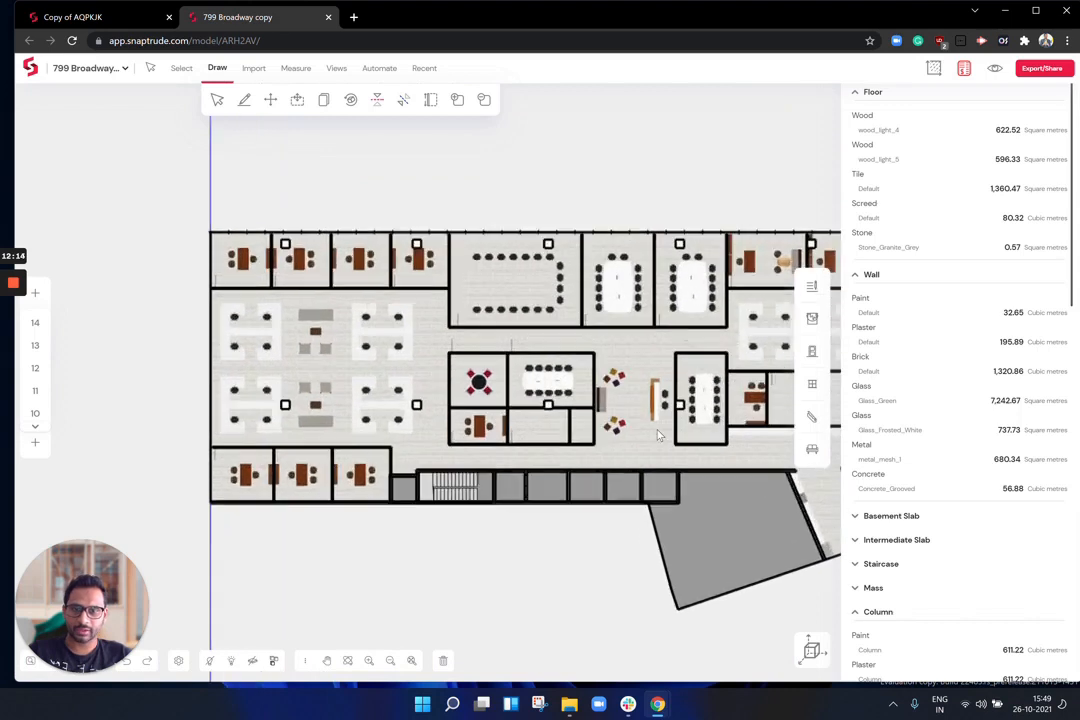
middle_drag(640, 397, 419, 330)
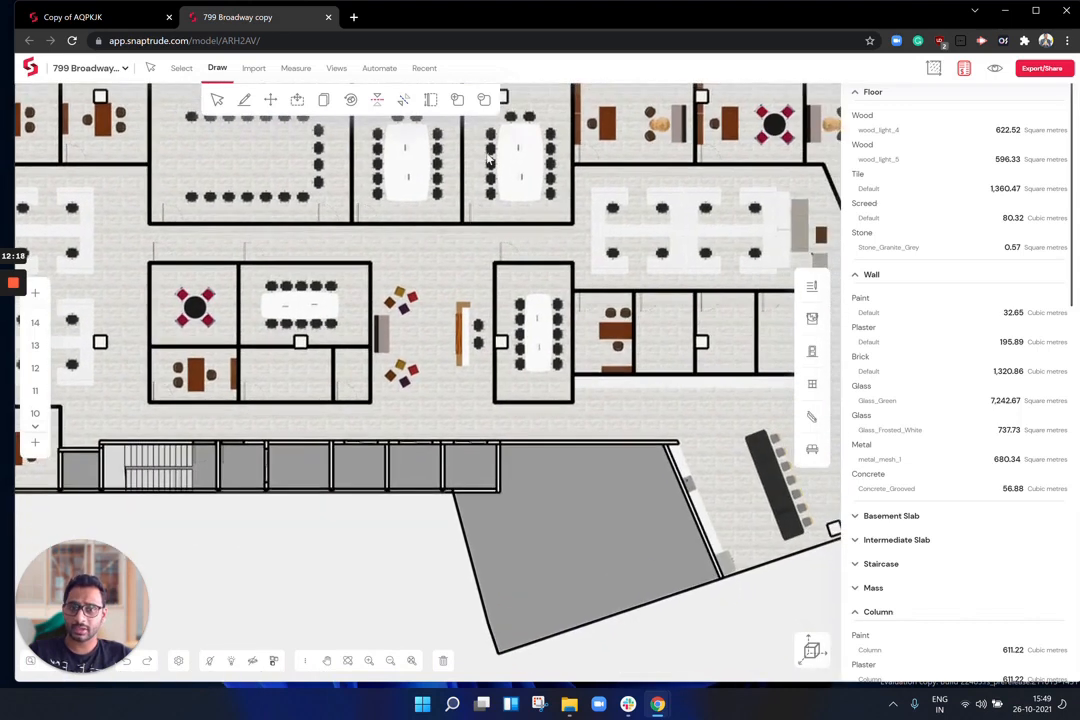
scroll(537, 218, up, 5)
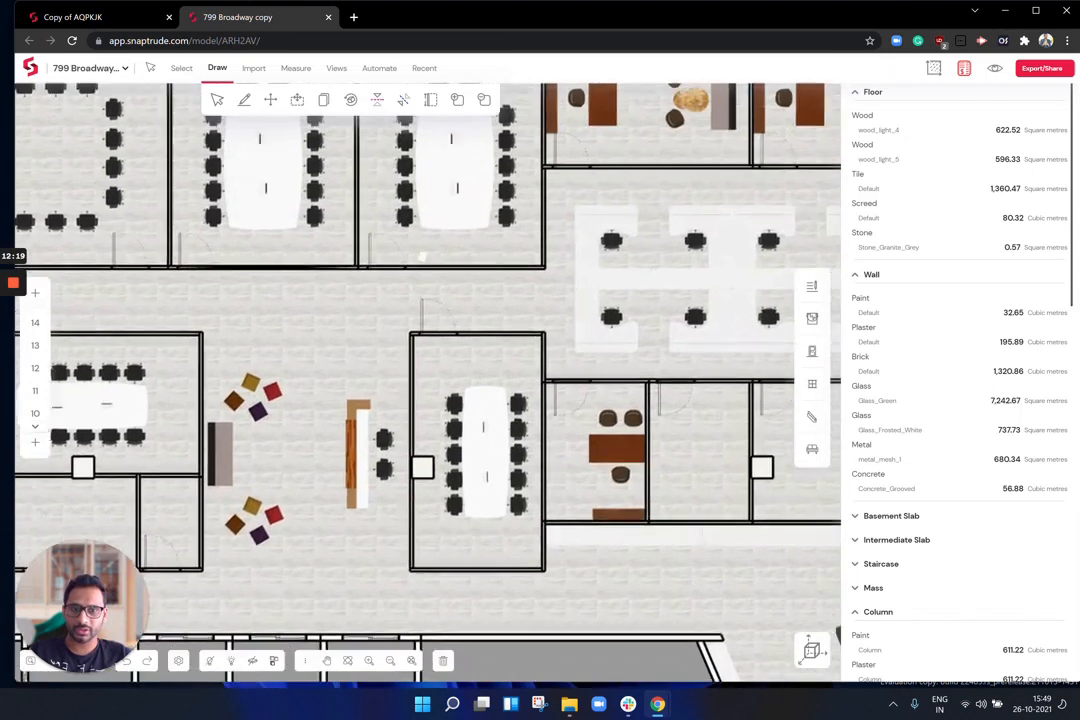
middle_drag(421, 257, 348, 259)
Step: Bring up the Cafeteria collection from the Furniture library beside the small offices
click(810, 455)
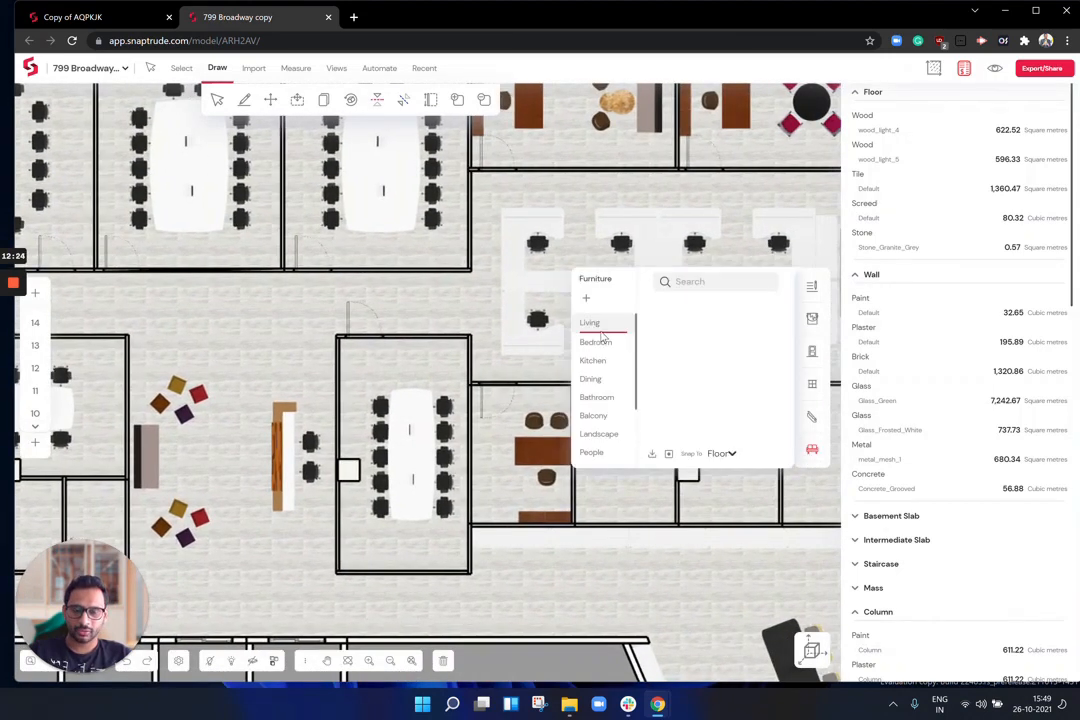
scroll(603, 418, down, 5)
click(597, 427)
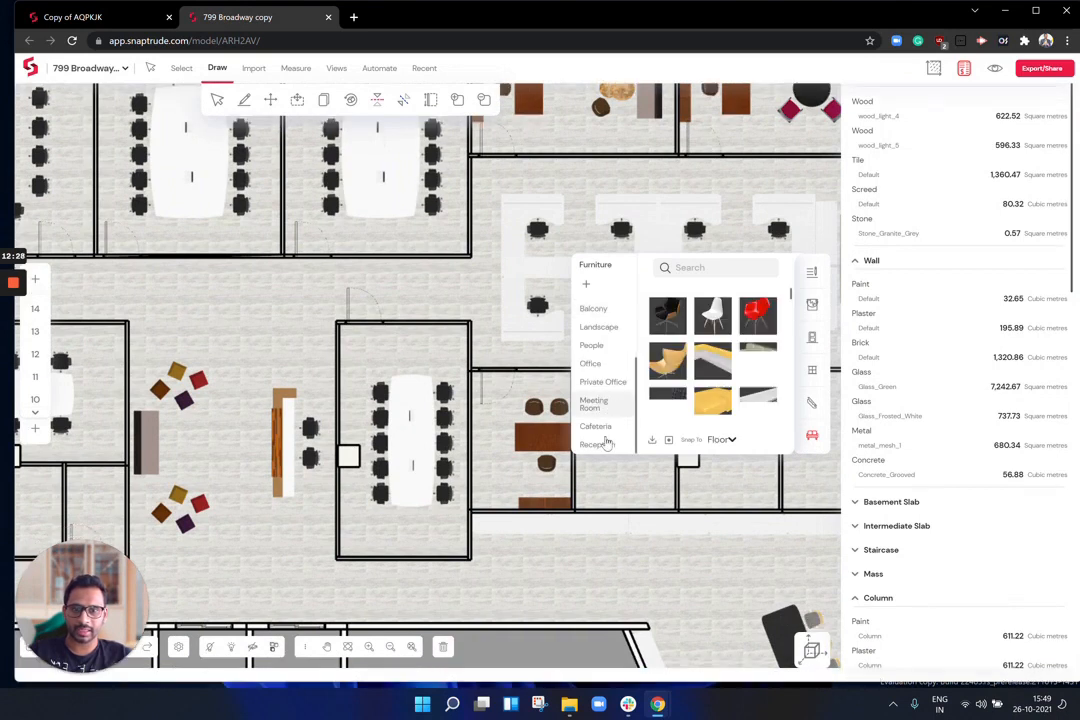
right_drag(460, 440, 364, 394)
scroll(465, 375, up, 5)
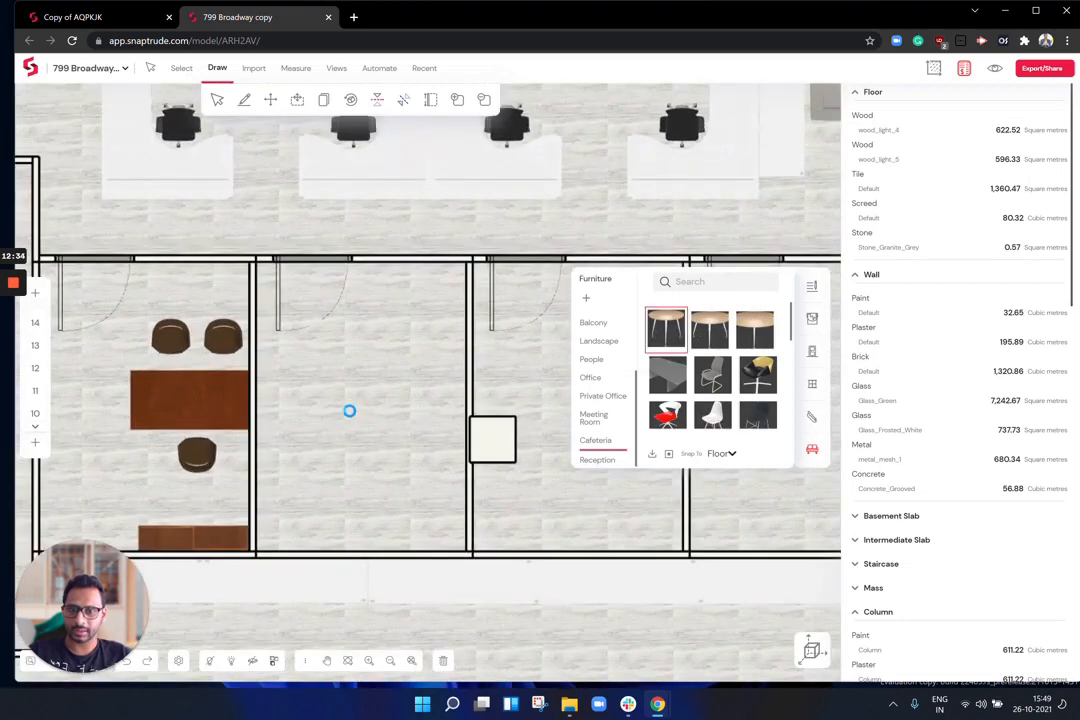
Step: Place two round cafeteria tables in the empty office, each with a grey chair
click(355, 402)
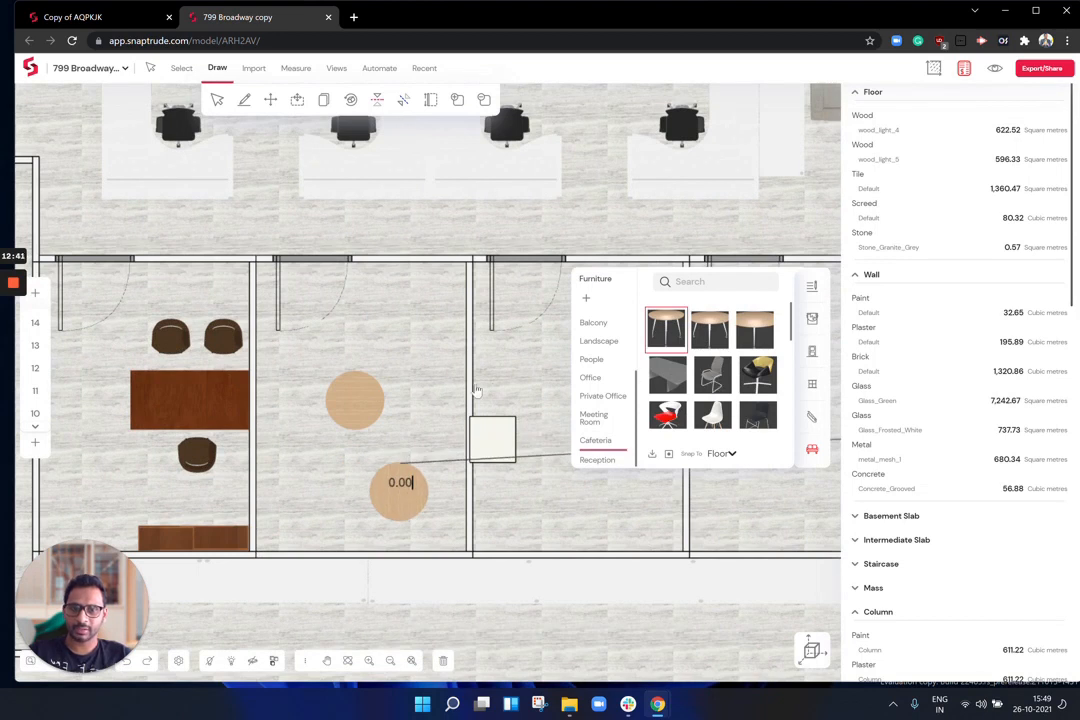
click(400, 493)
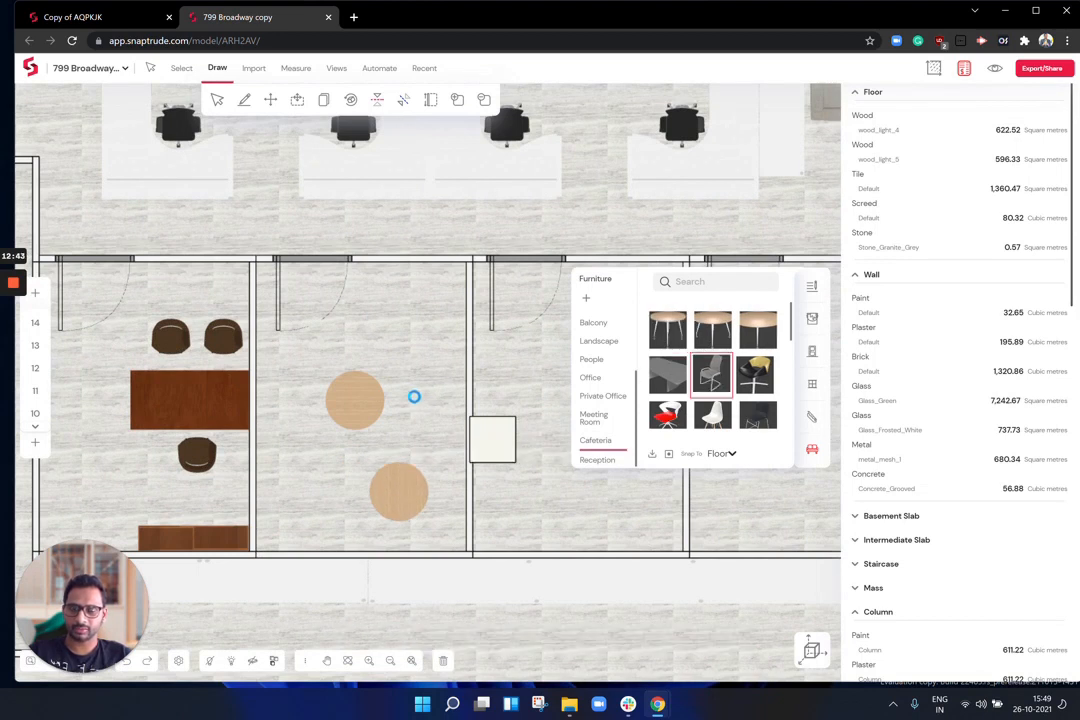
click(410, 394)
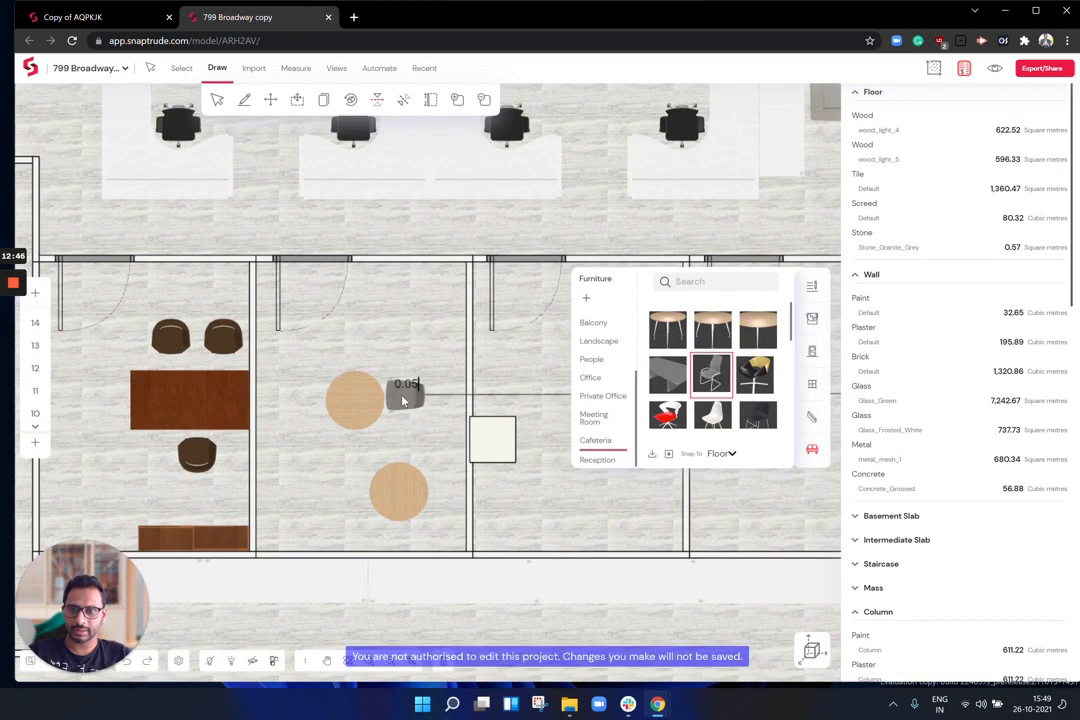
click(444, 492)
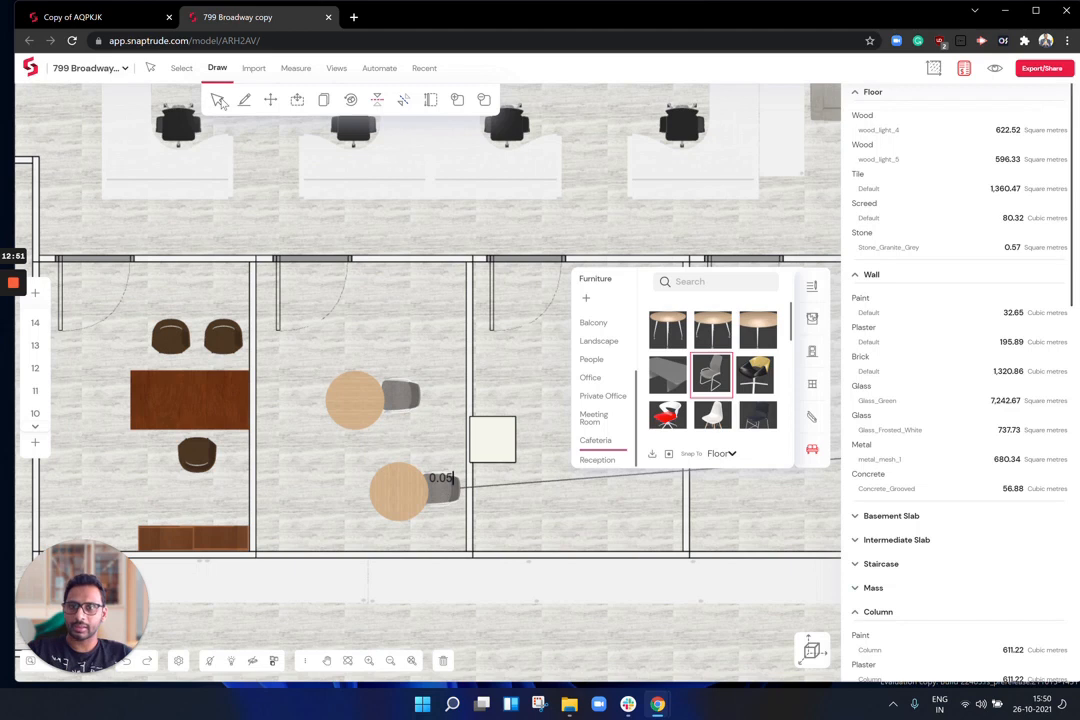
Step: Close the furniture library, then zoom out and pan to show more of the floor plan
click(219, 103)
scroll(390, 270, down, 2)
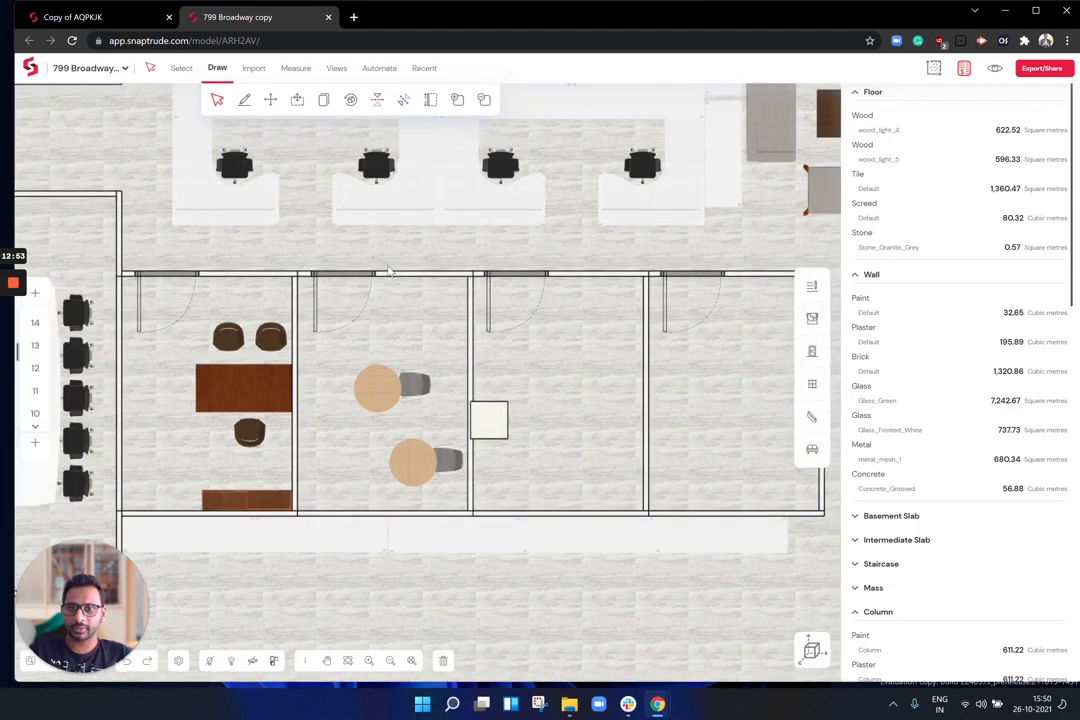
scroll(302, 177, down, 2)
scroll(441, 254, down, 1)
drag(441, 256, 505, 295)
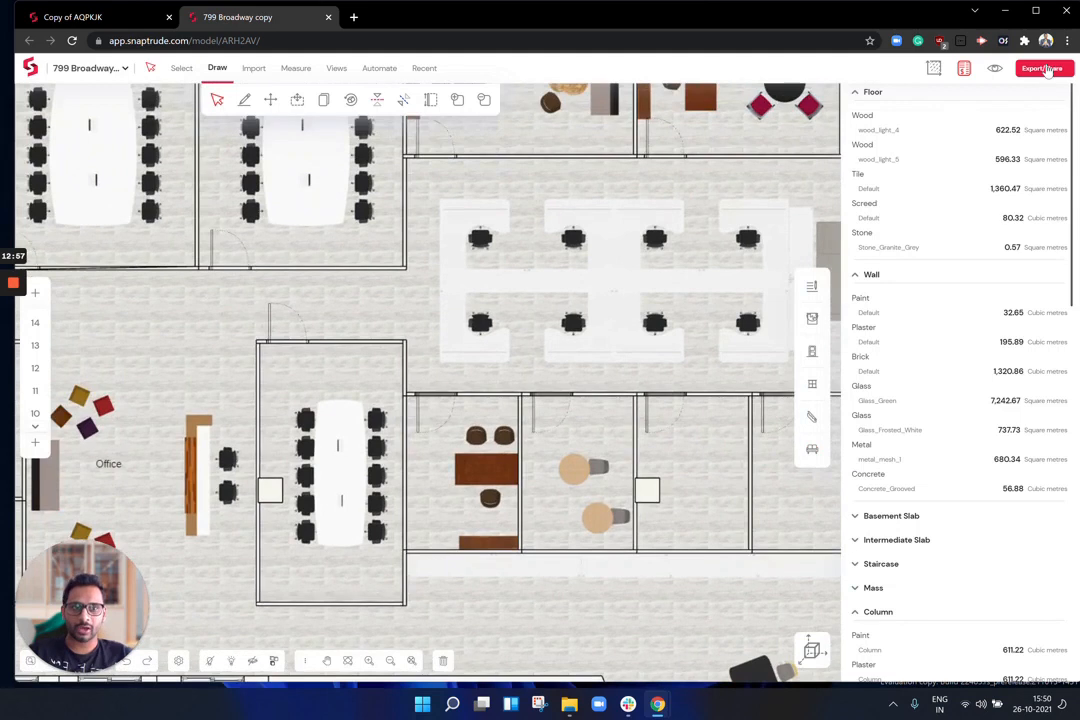
Step: Browse the Export Model format list under Export/Share and close it without exporting
click(1045, 68)
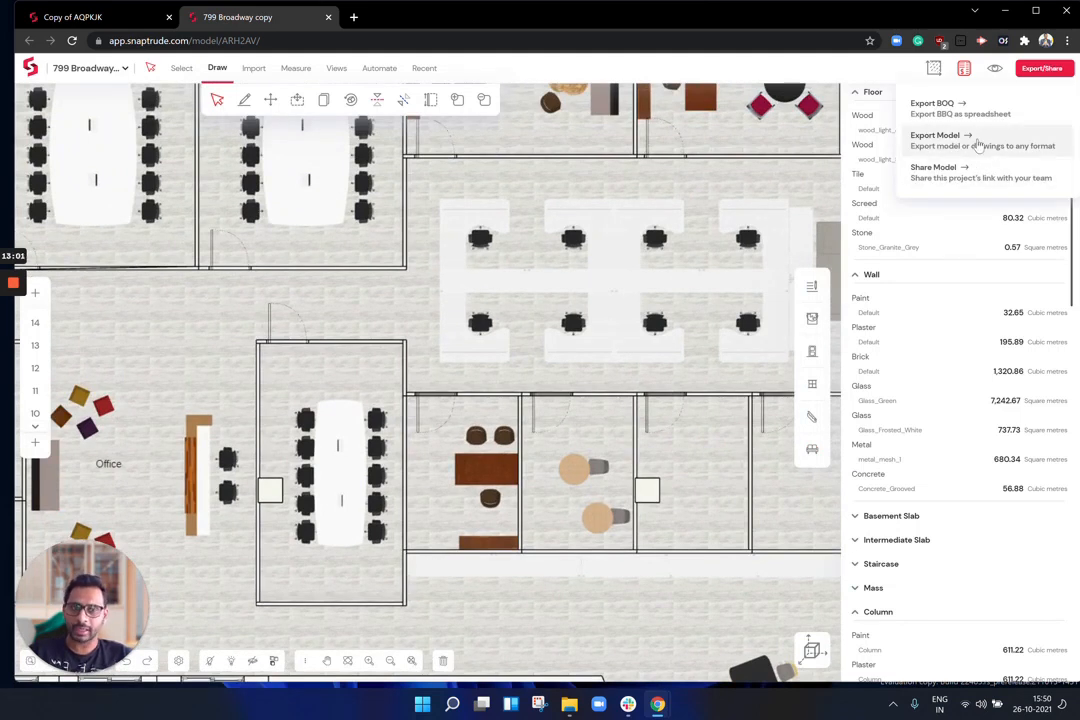
click(940, 140)
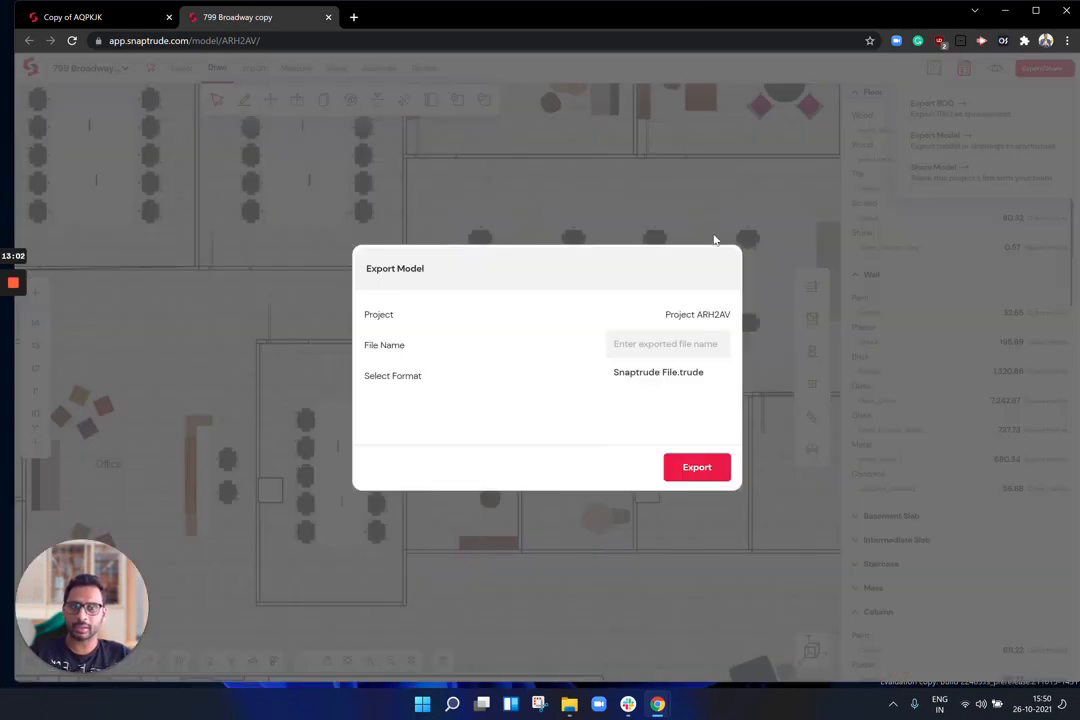
click(716, 375)
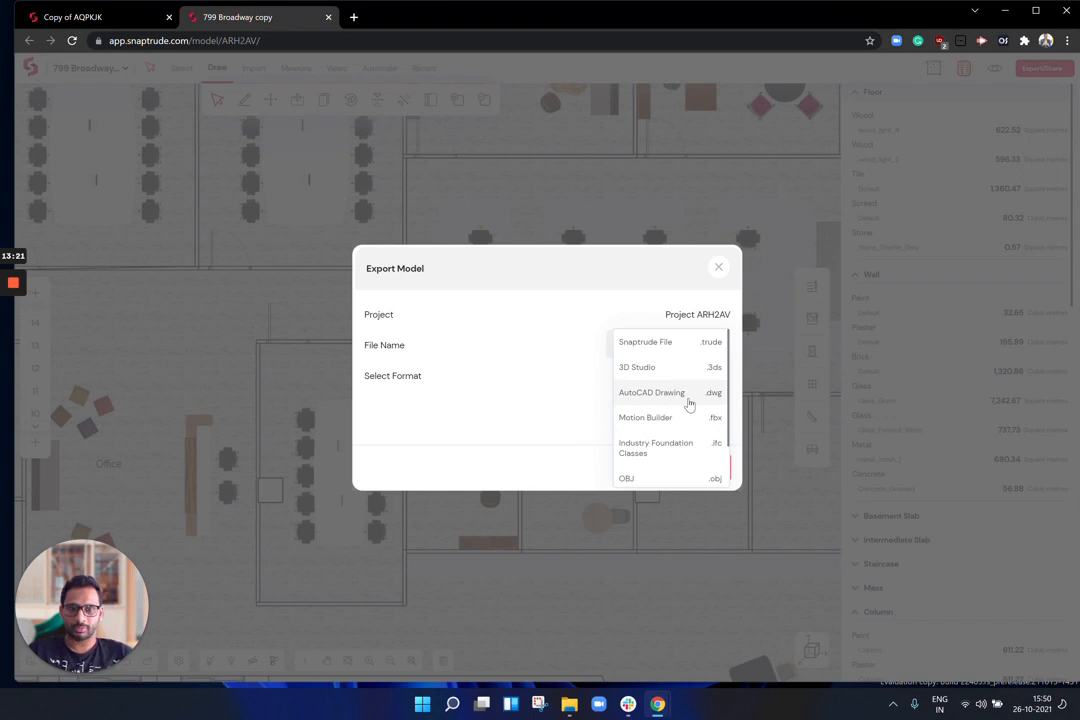
scroll(689, 403, down, 1)
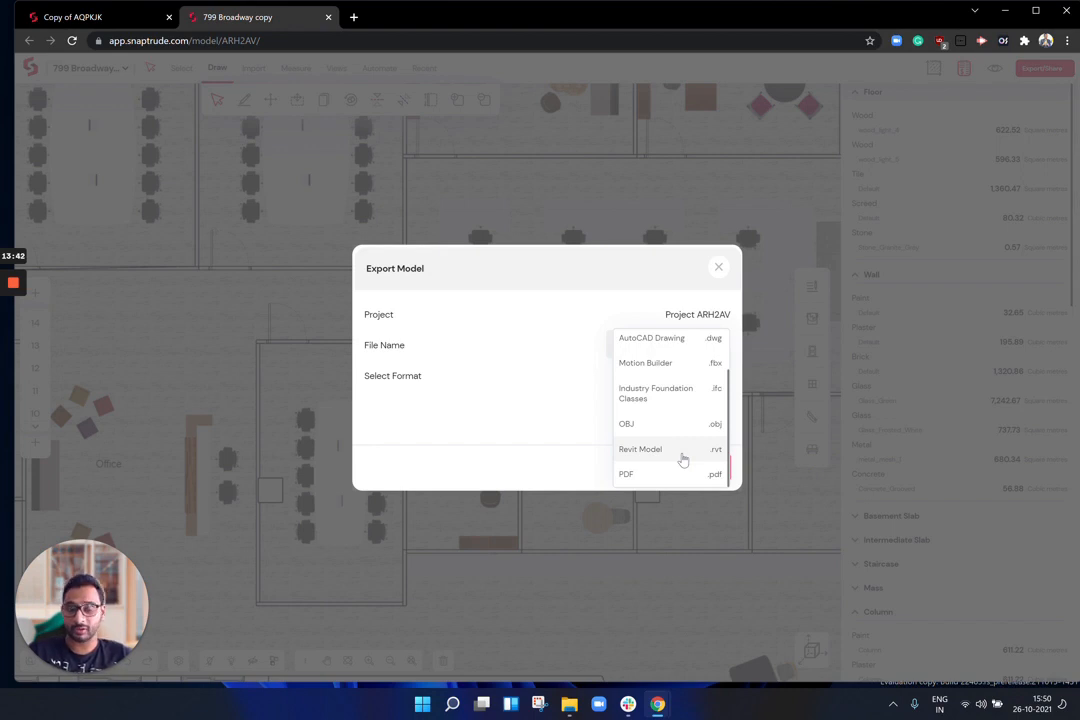
click(716, 269)
click(717, 268)
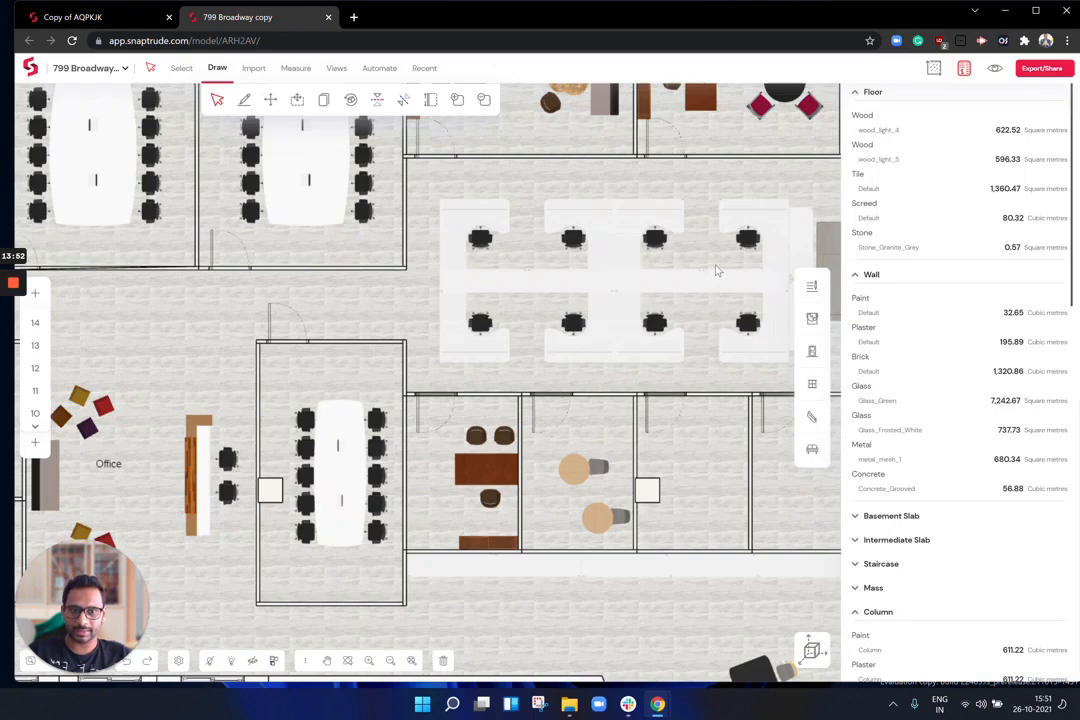
scroll(571, 422, down, 2)
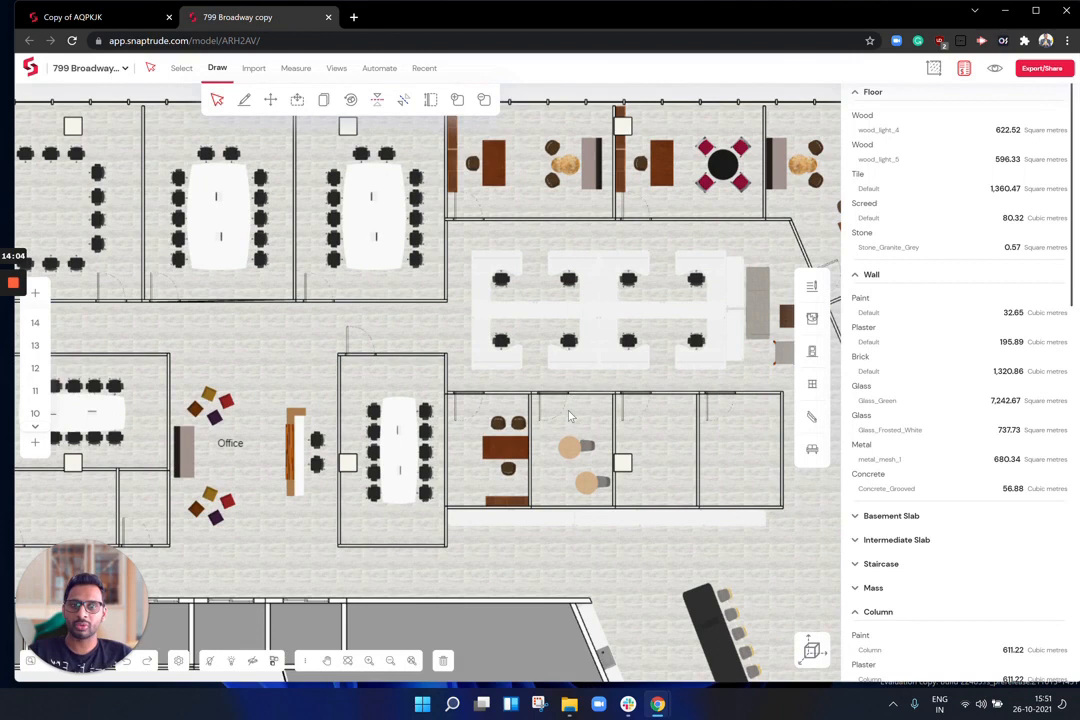
click(1043, 69)
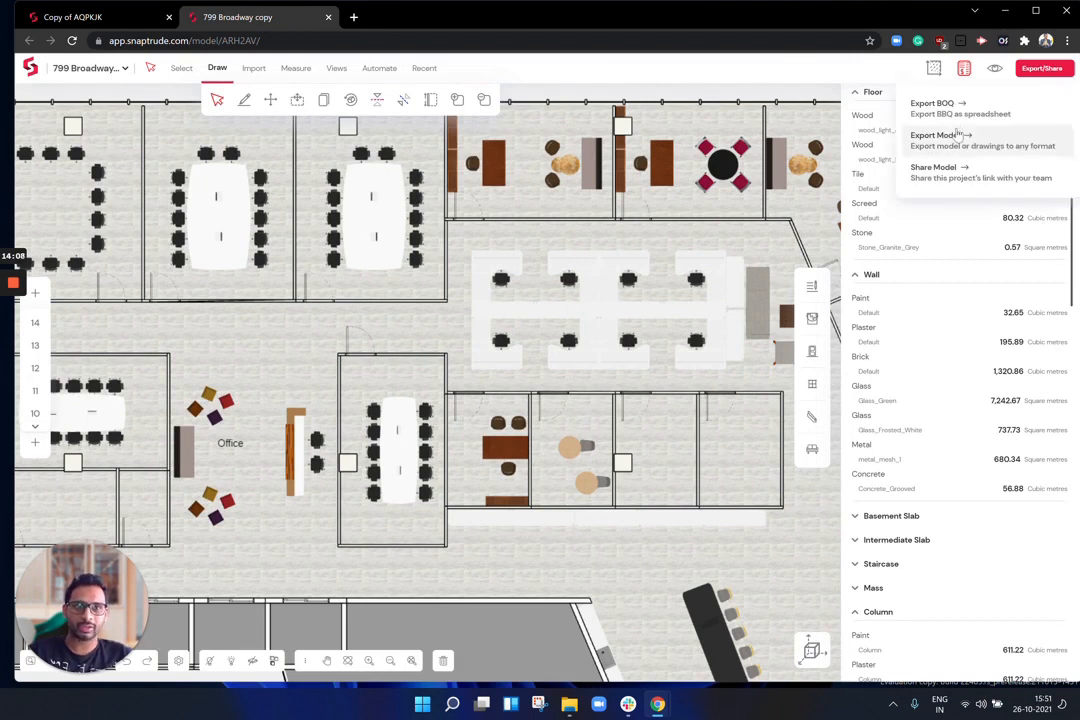
click(940, 168)
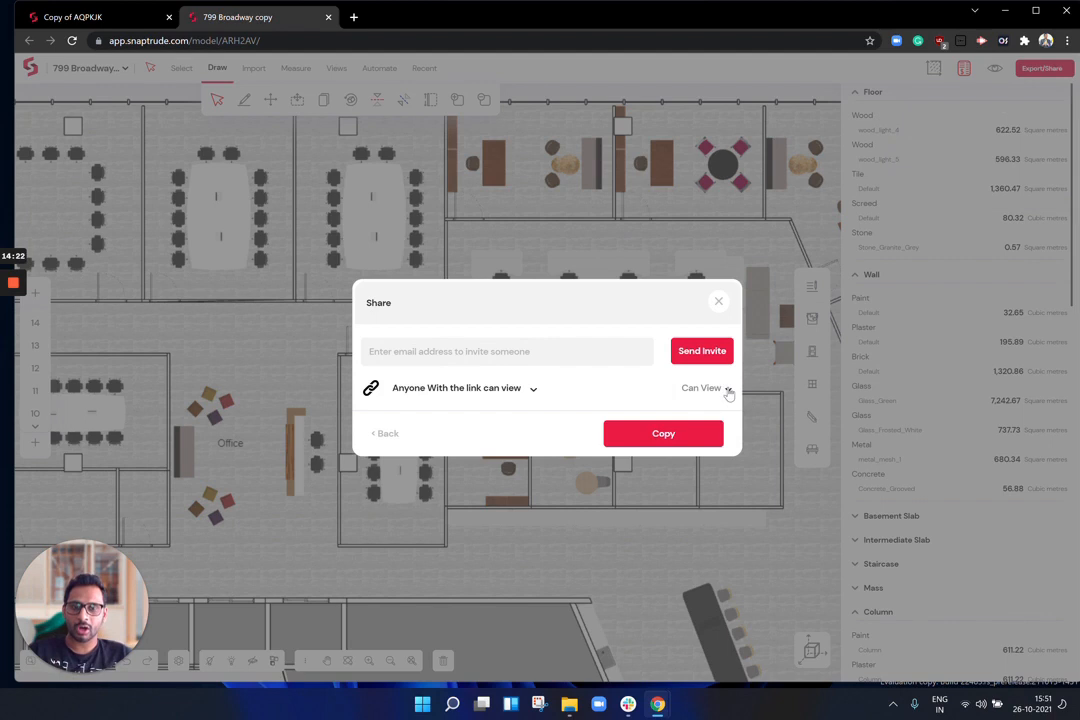
click(719, 301)
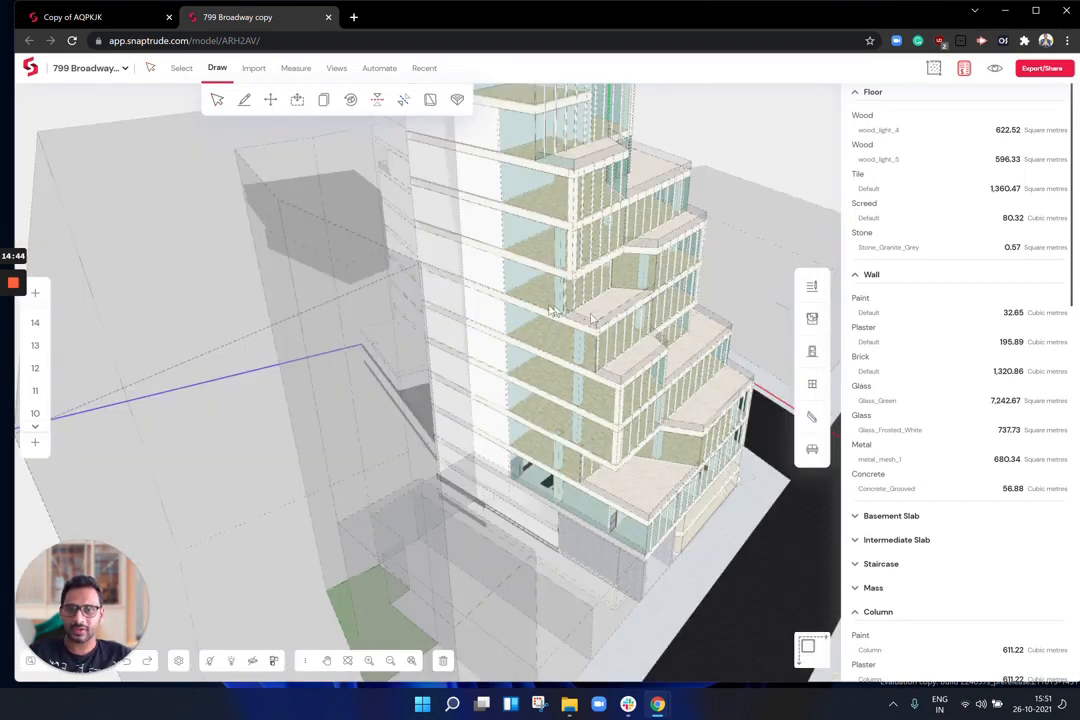
drag(550, 308, 247, 219)
Step: Zoom out and orbit the 3D view around the tower, street and neighbouring masses
scroll(247, 222, down, 10)
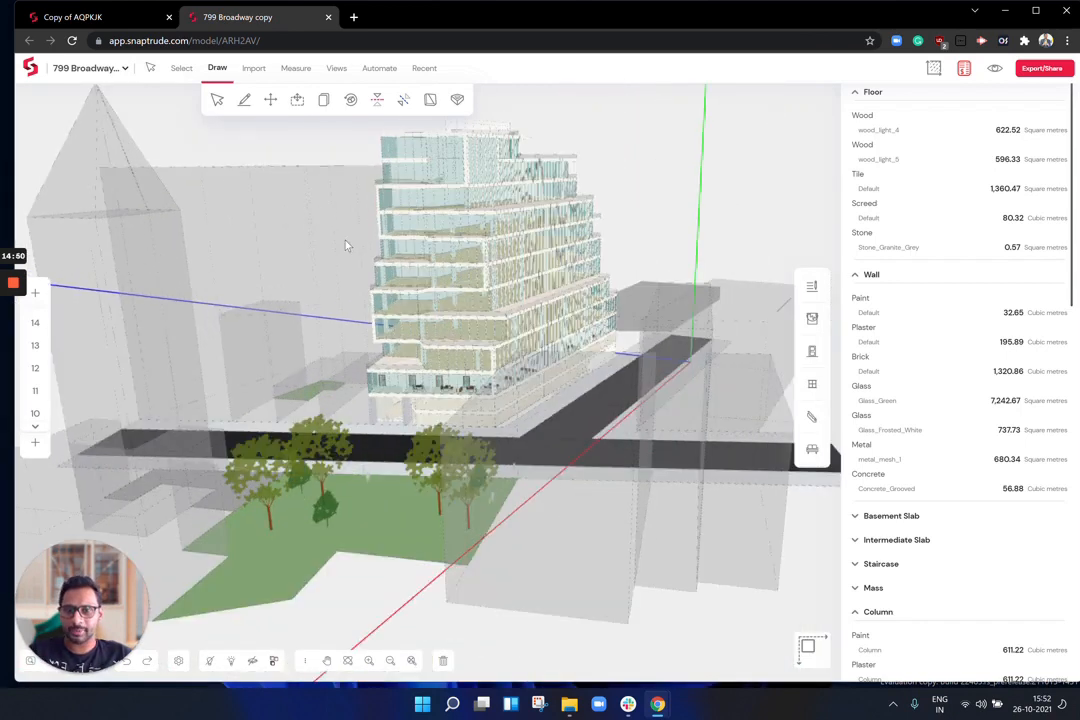
drag(368, 247, 386, 246)
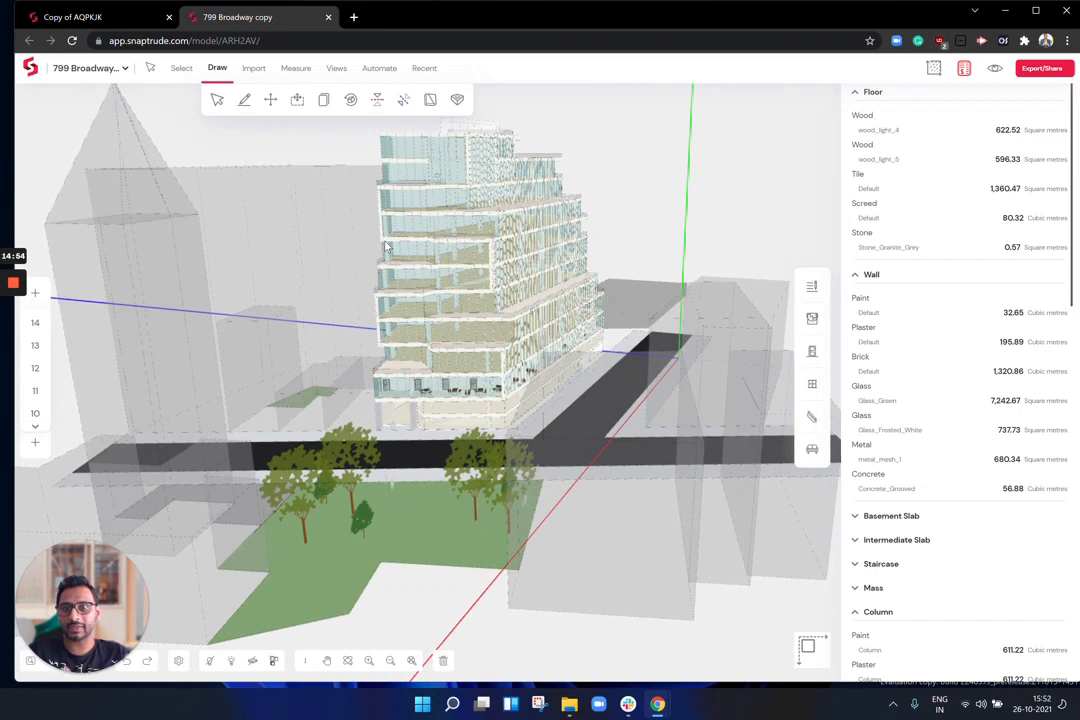